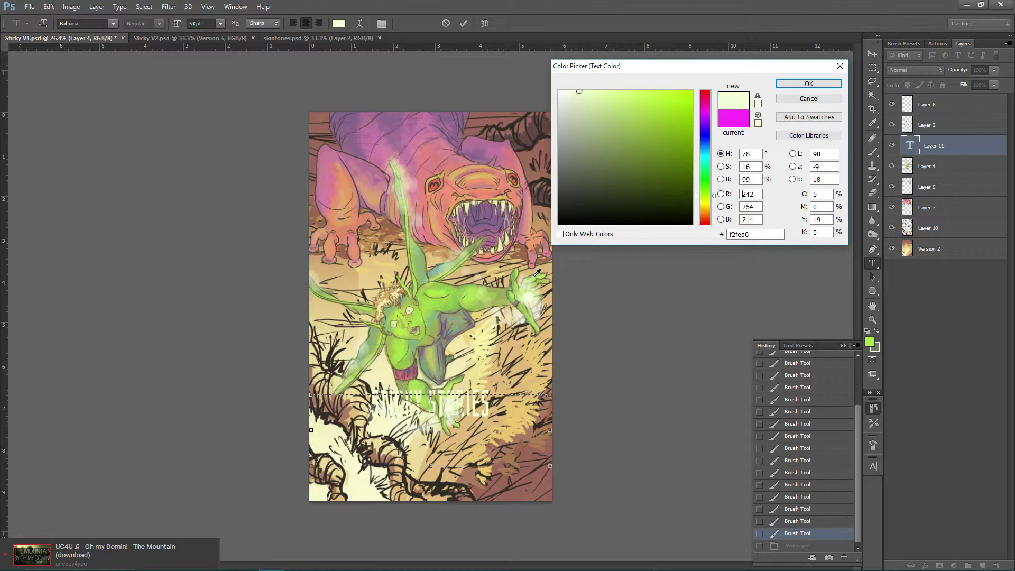
Step: Recolour the title text deep pink e2526b after sampling several salmons and reds from the artwork
{"action": "left_click", "coordinate": [507, 183]}
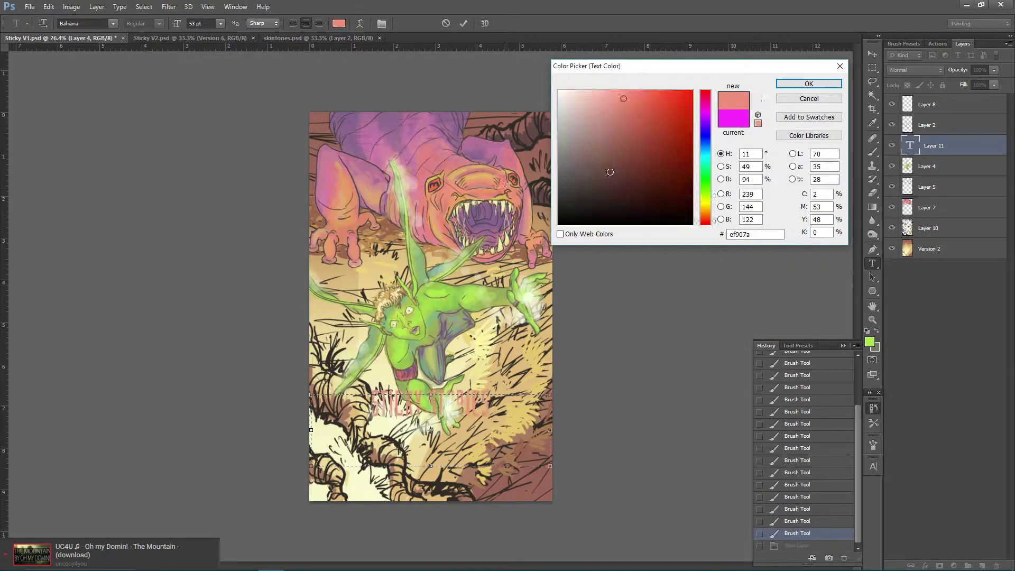
{"action": "left_click_drag", "start_coordinate": [628, 93], "coordinate": [677, 89]}
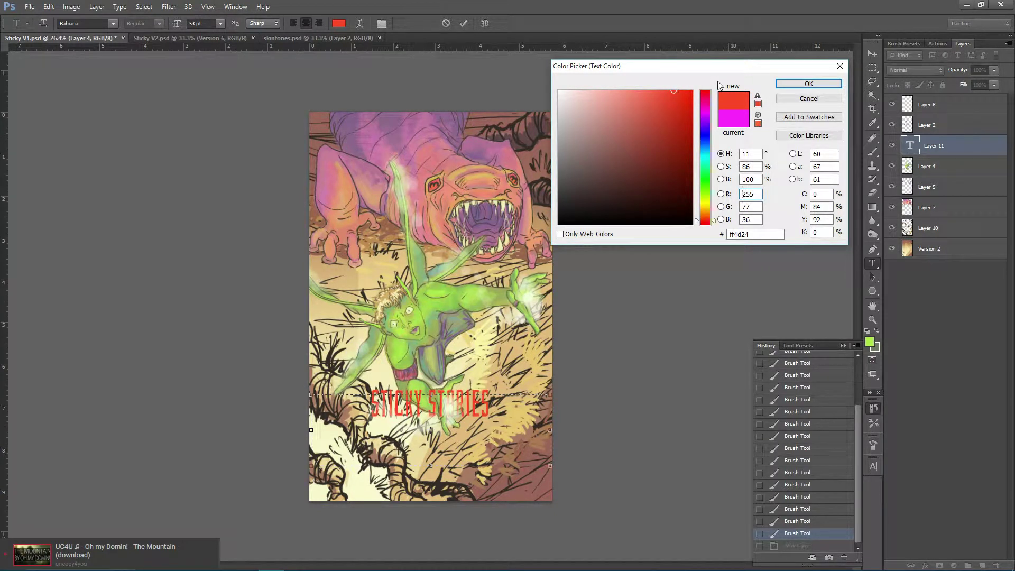
{"action": "left_click", "coordinate": [509, 186]}
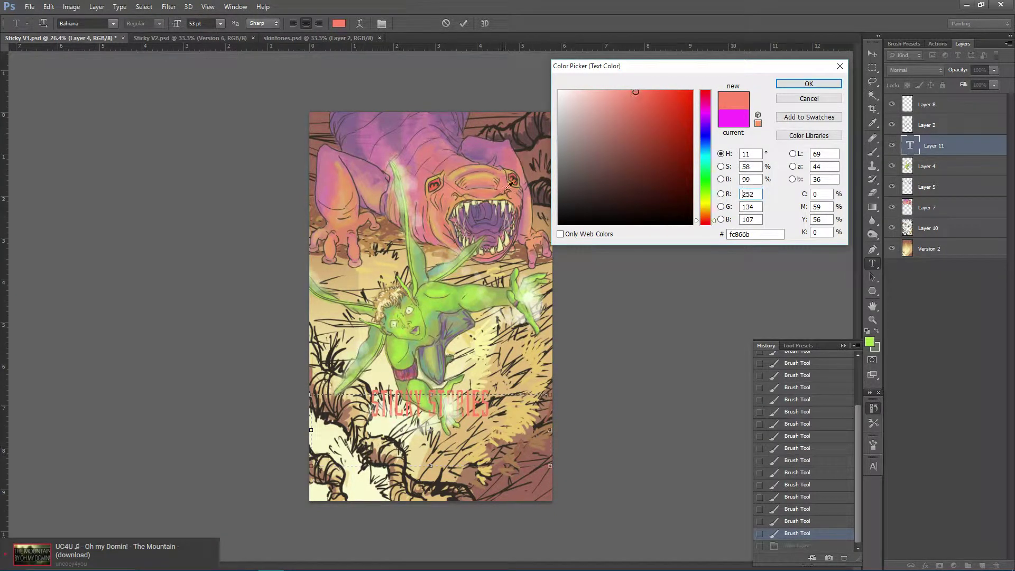
{"action": "left_click", "coordinate": [510, 161]}
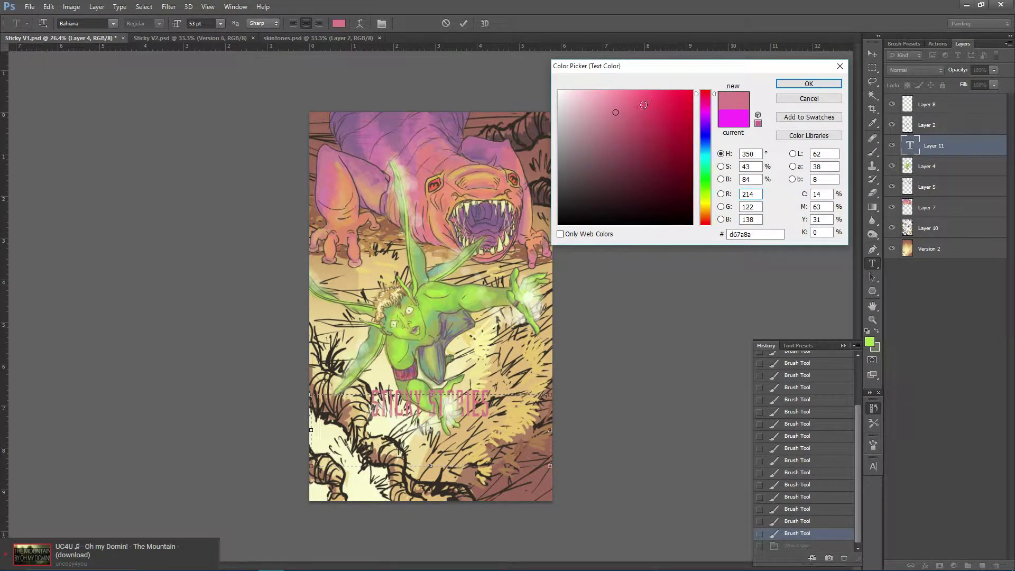
{"action": "left_click", "coordinate": [643, 106]}
{"action": "left_click", "coordinate": [784, 100]}
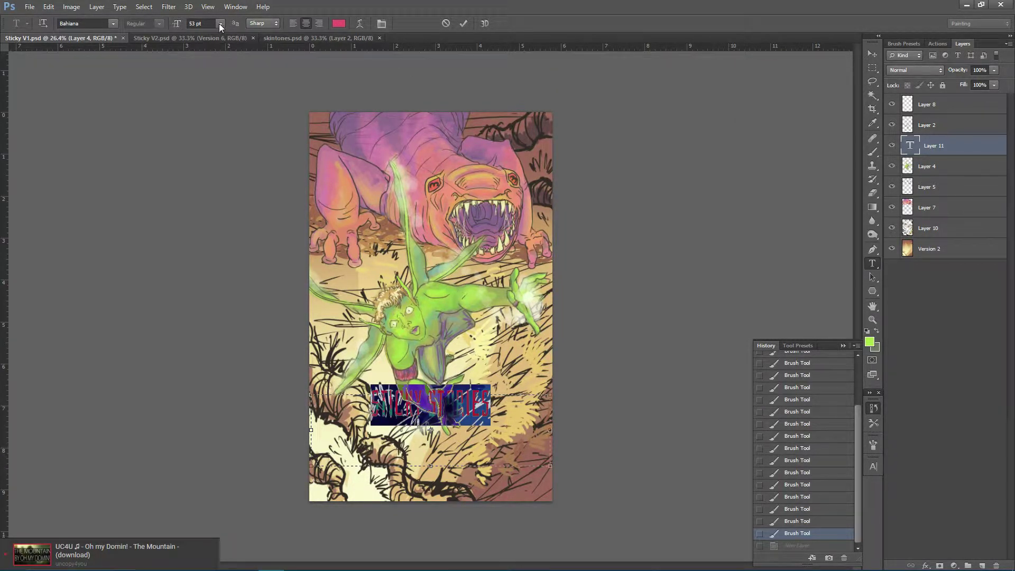
Step: Enlarge the STICKY STORIES title to 90 pt and move it down to the cover's bottom edge
{"action": "left_click", "coordinate": [194, 22]}
{"action": "type", "text": "70"}
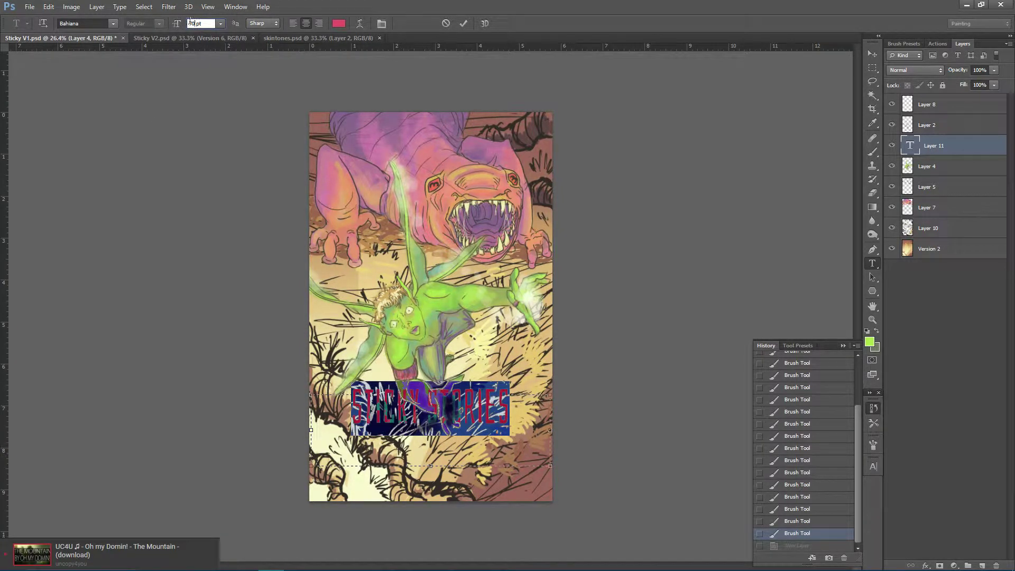
{"action": "type", "text": "0"}
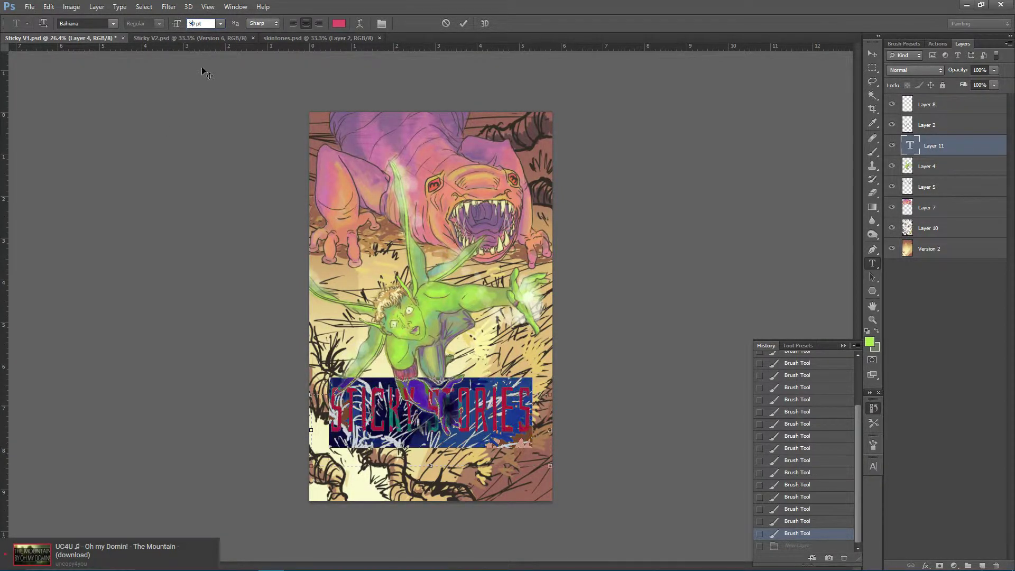
{"action": "left_click", "coordinate": [503, 404]}
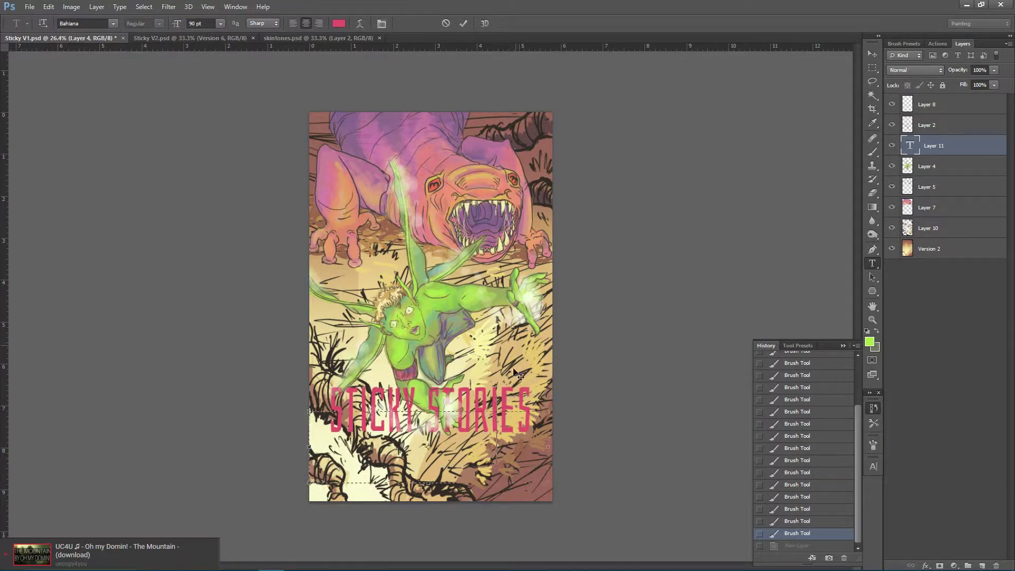
{"action": "mouse_move", "coordinate": [517, 380]}
{"action": "left_mouse_down"}
{"action": "mouse_move", "coordinate": [520, 414]}
{"action": "mouse_move", "coordinate": [519, 401]}
{"action": "left_mouse_up"}
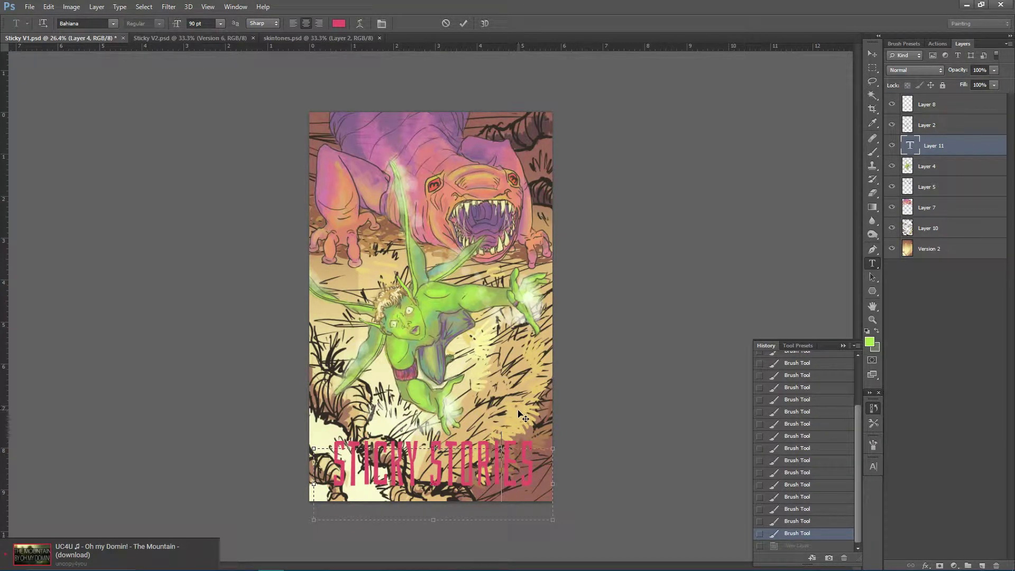
Step: Commit the title, then give it a thick size-10 black Stroke and turn Inner Glow off
{"action": "left_click", "coordinate": [913, 156]}
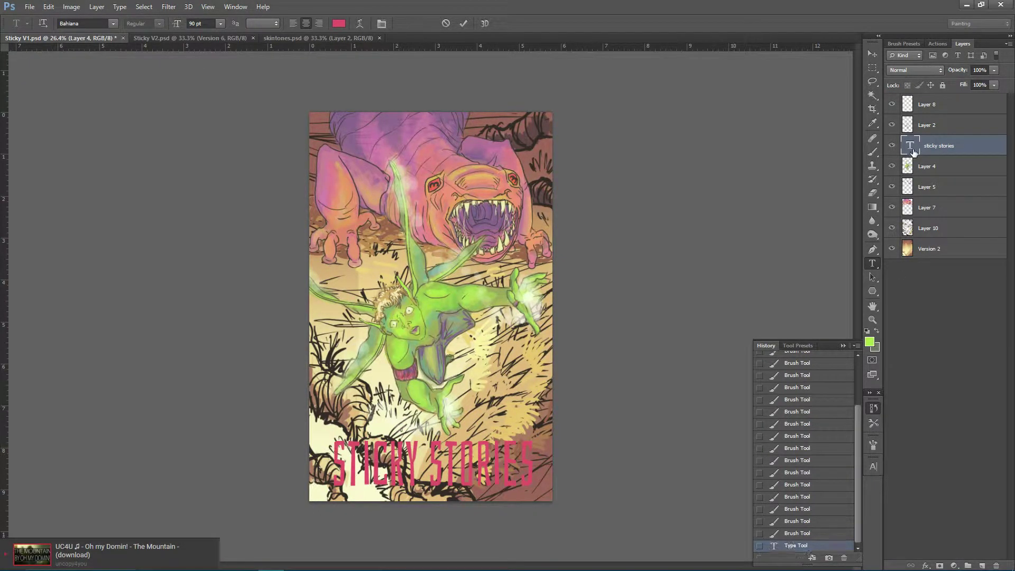
{"action": "left_click", "coordinate": [926, 566]}
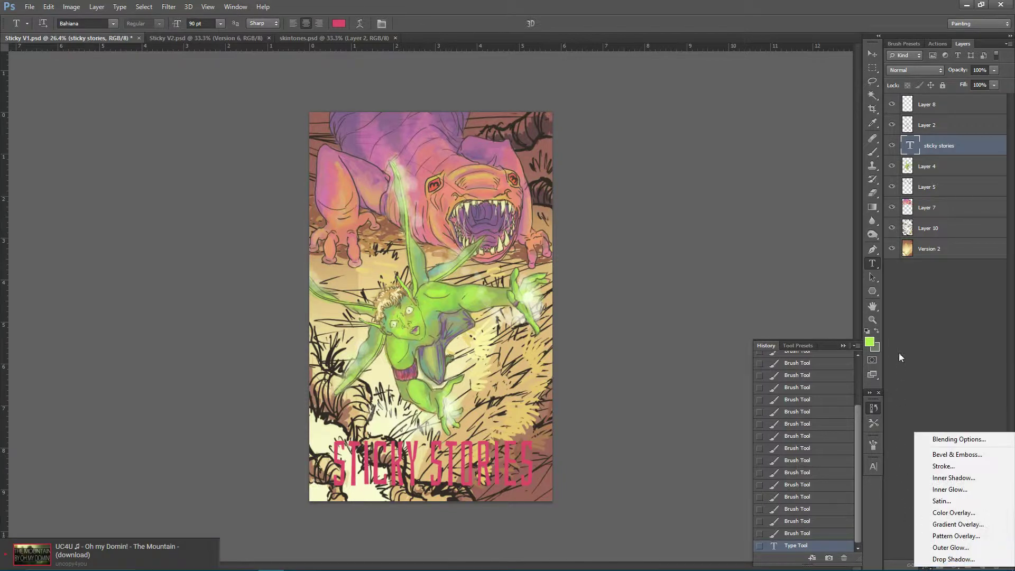
{"action": "left_click", "coordinate": [970, 477]}
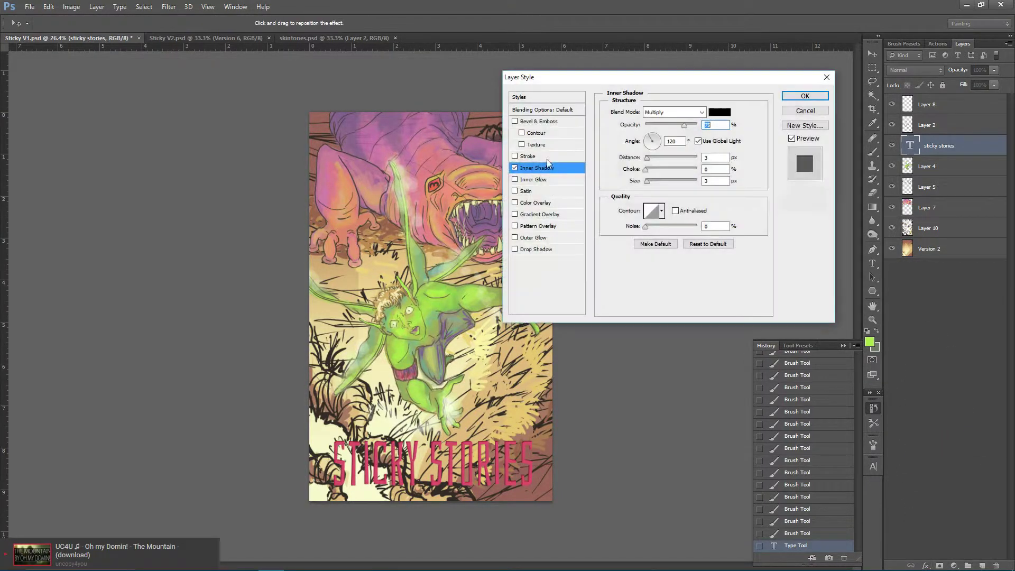
{"action": "left_click", "coordinate": [515, 169]}
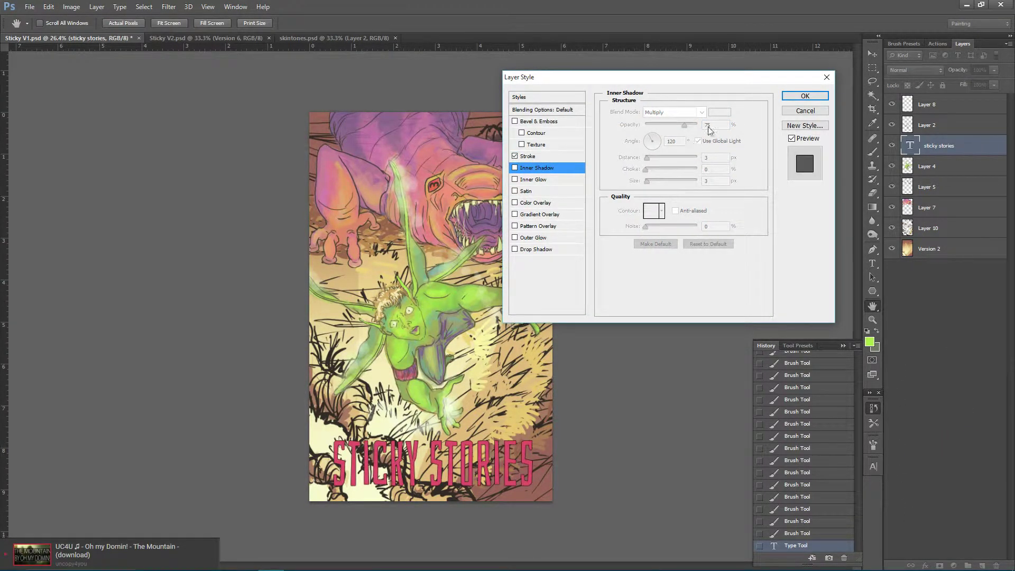
{"action": "left_click", "coordinate": [549, 156]}
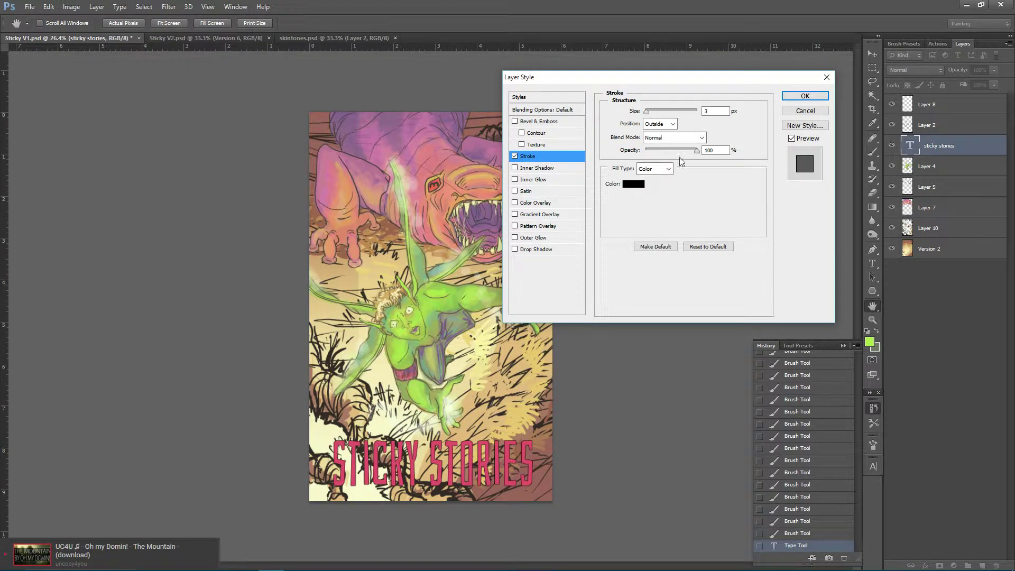
{"action": "left_click_drag", "start_coordinate": [649, 111], "coordinate": [644, 107]}
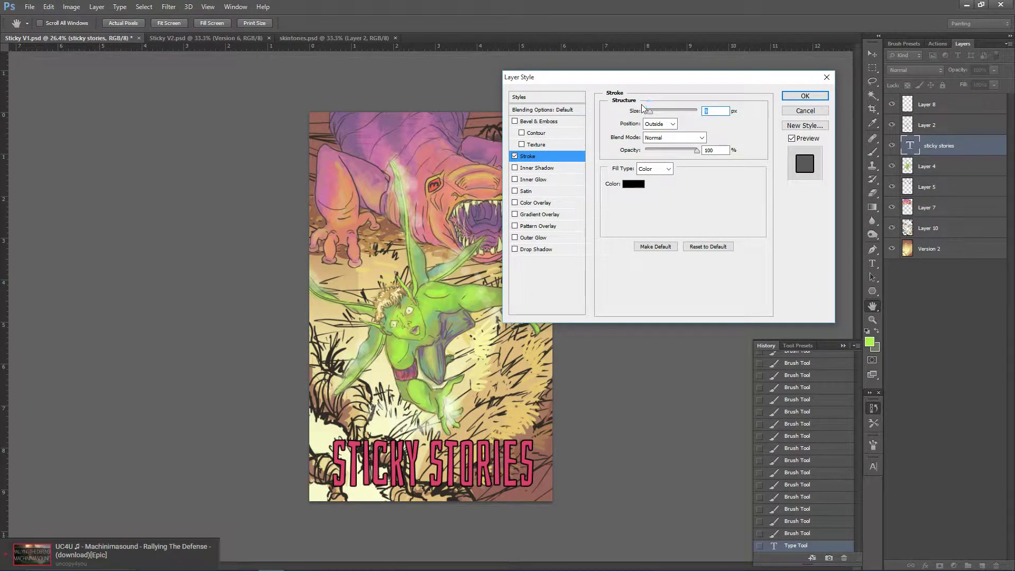
{"action": "left_click", "coordinate": [553, 182]}
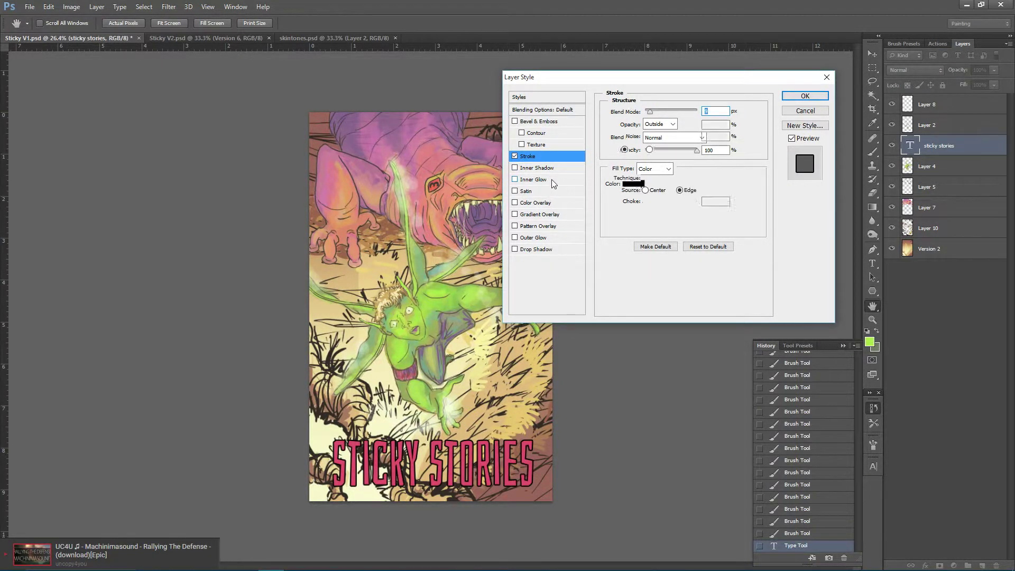
{"action": "left_click", "coordinate": [541, 181]}
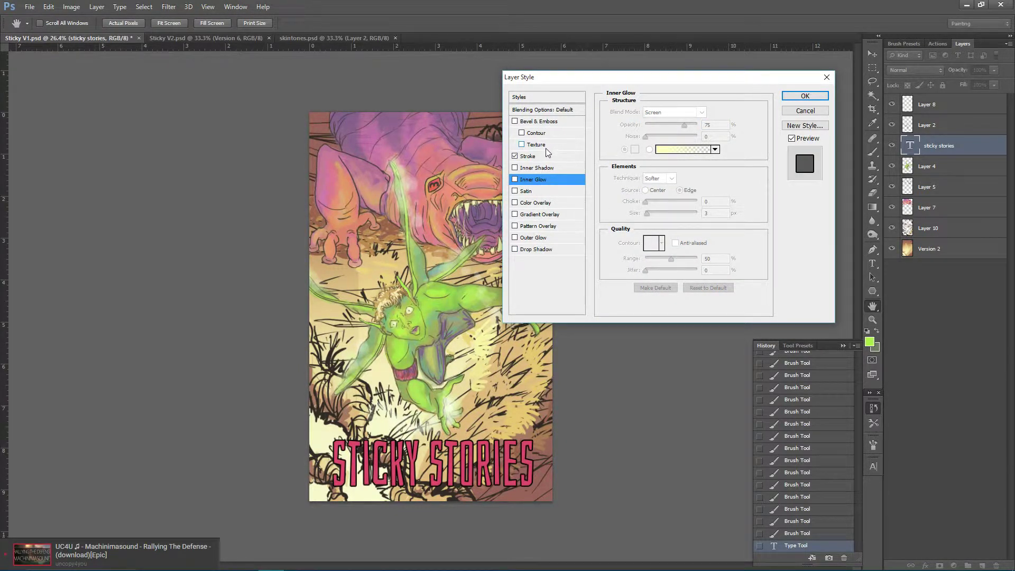
Step: Add an Outer Glow in green sampled from the character, with wider spread, and apply the style
{"action": "left_click", "coordinate": [534, 238]}
{"action": "left_click", "coordinate": [636, 151]}
{"action": "left_click_drag", "start_coordinate": [485, 178], "coordinate": [447, 238]}
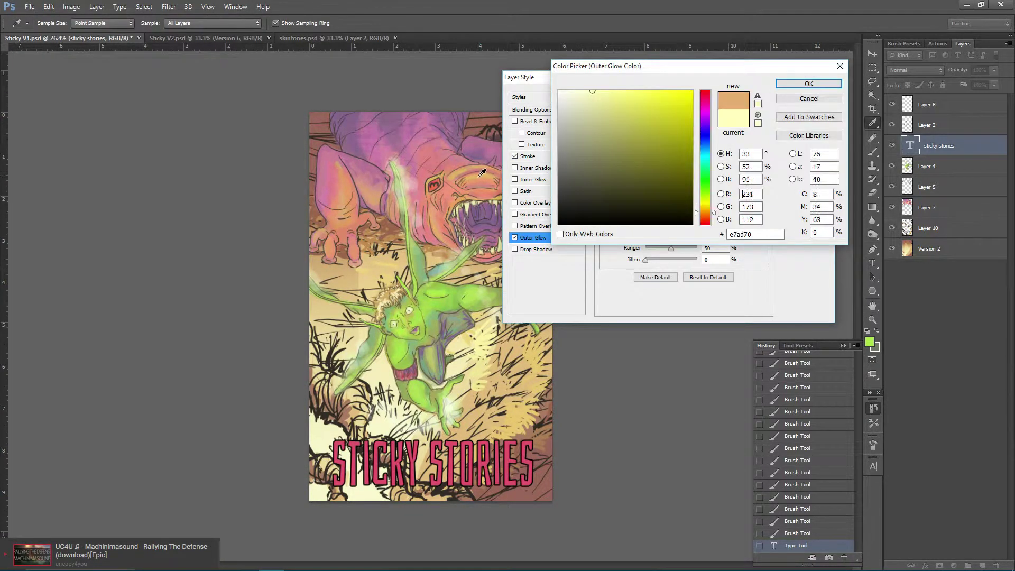
{"action": "left_click", "coordinate": [437, 306]}
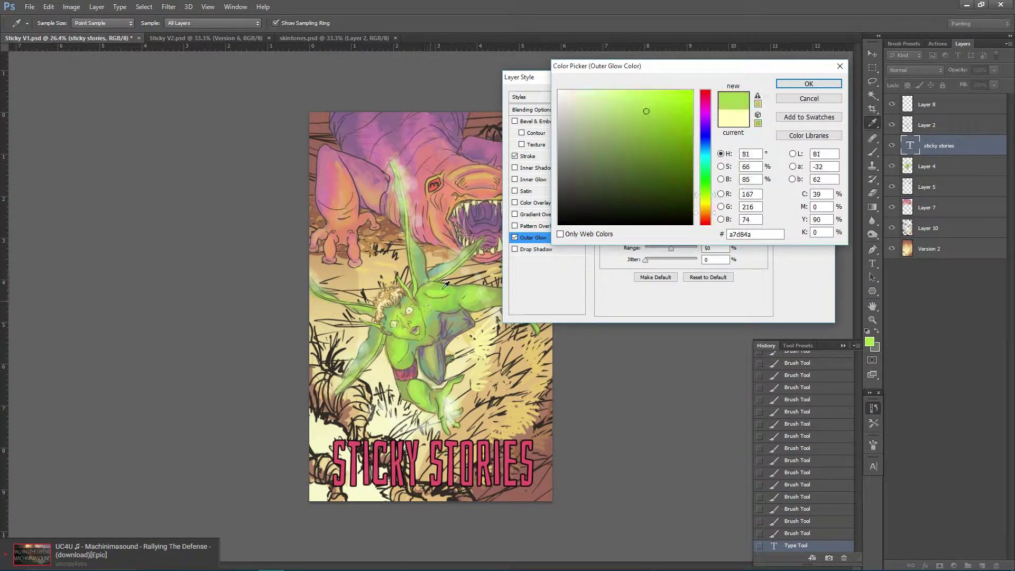
{"action": "left_click", "coordinate": [810, 84]}
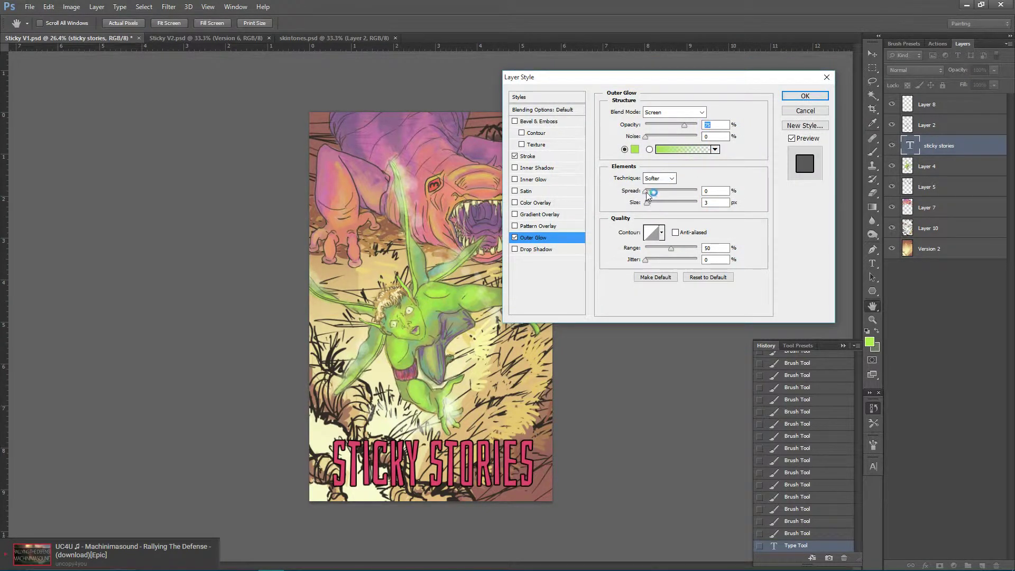
{"action": "mouse_move", "coordinate": [645, 191]}
{"action": "left_mouse_down"}
{"action": "mouse_move", "coordinate": [671, 191]}
{"action": "mouse_move", "coordinate": [658, 203]}
{"action": "mouse_move", "coordinate": [710, 191]}
{"action": "mouse_move", "coordinate": [645, 191]}
{"action": "mouse_move", "coordinate": [680, 203]}
{"action": "mouse_move", "coordinate": [669, 216]}
{"action": "left_mouse_up"}
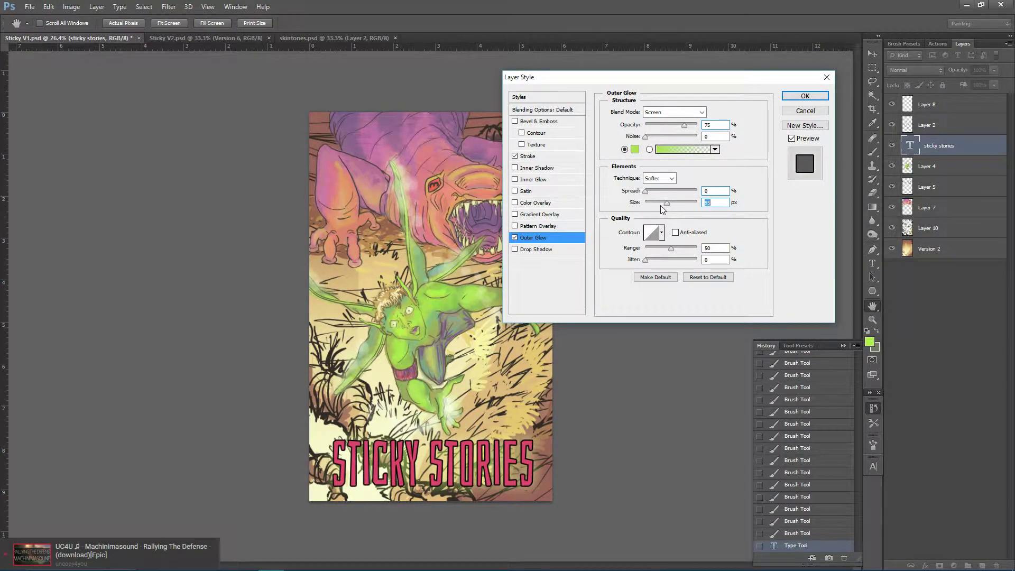
{"action": "left_click", "coordinate": [805, 96]}
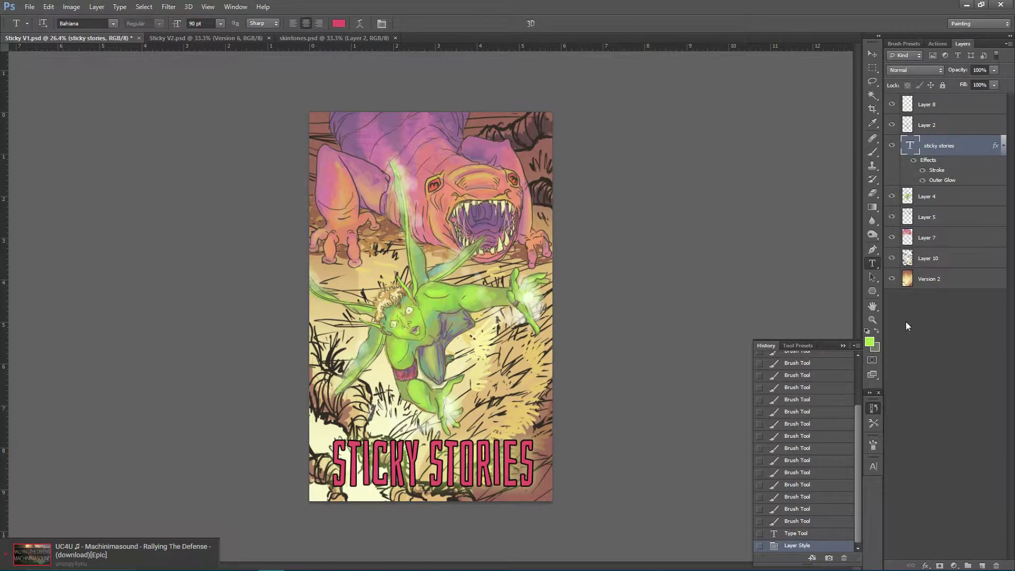
Step: Make Layer 10 active and set its opacity to 100%
{"action": "left_click", "coordinate": [941, 258]}
{"action": "left_click", "coordinate": [994, 70]}
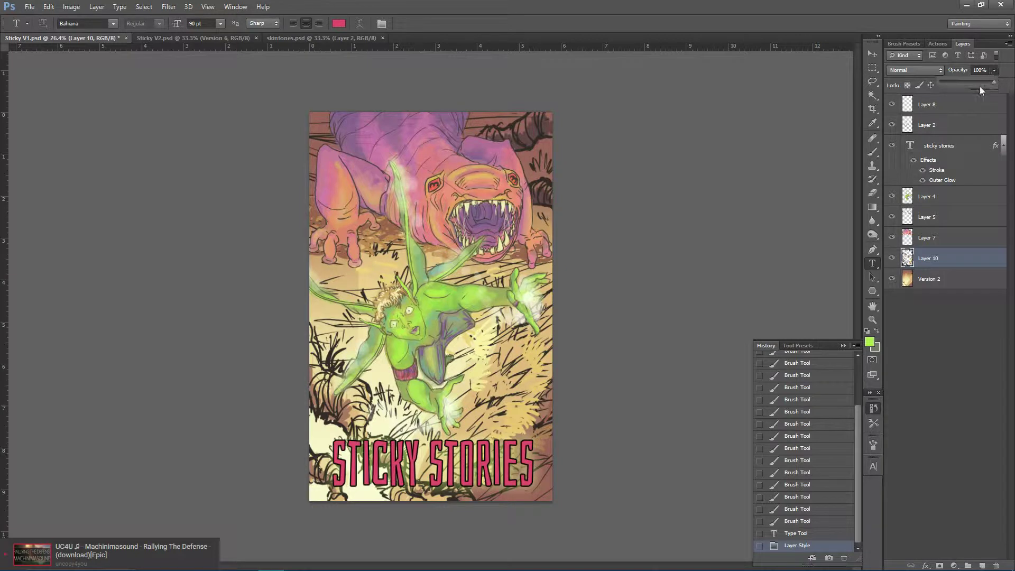
{"action": "left_click_drag", "start_coordinate": [977, 82], "coordinate": [1005, 83]}
{"action": "left_click", "coordinate": [996, 70]}
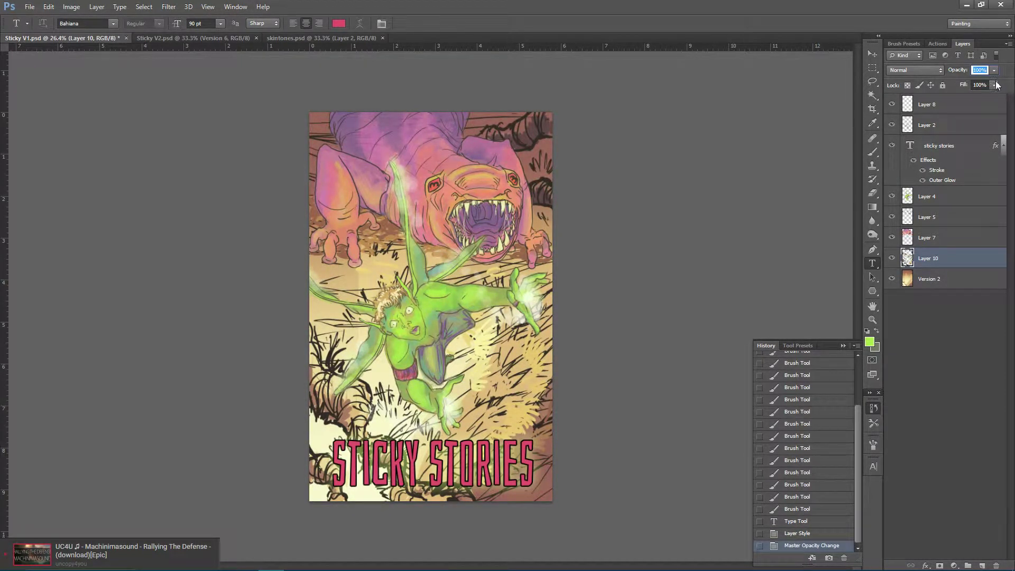
Step: Use Color Range to select the dark hatching strokes, adding samples from several artwork areas
{"action": "left_click", "coordinate": [144, 7]}
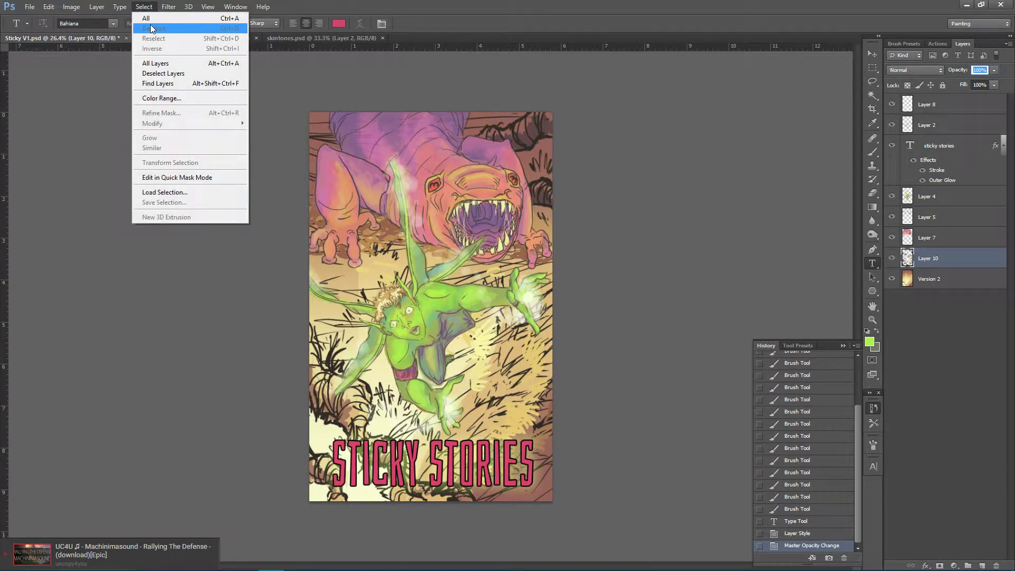
{"action": "left_click", "coordinate": [176, 98]}
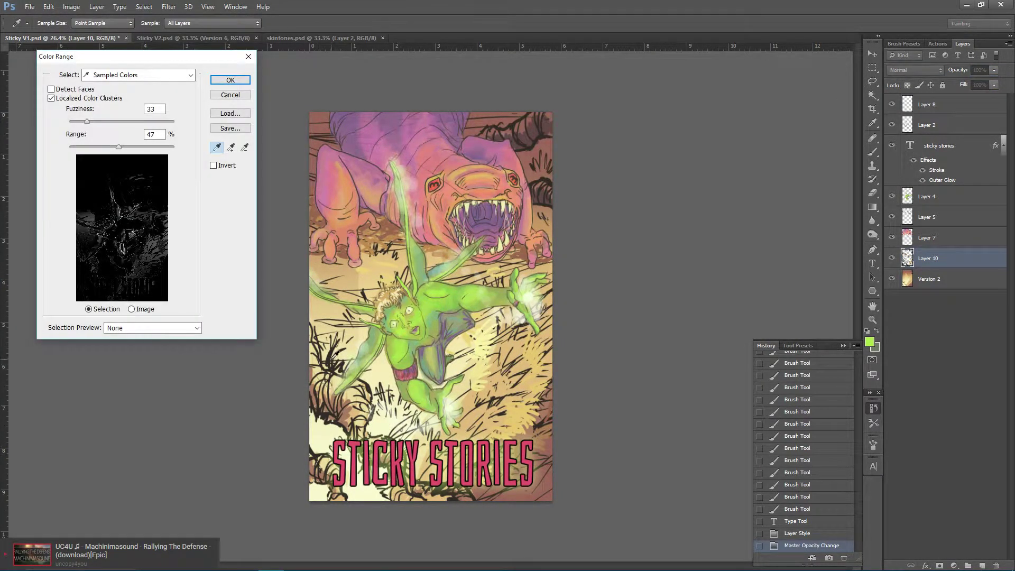
{"action": "left_click", "coordinate": [335, 354]}
{"action": "left_click", "coordinate": [230, 147]}
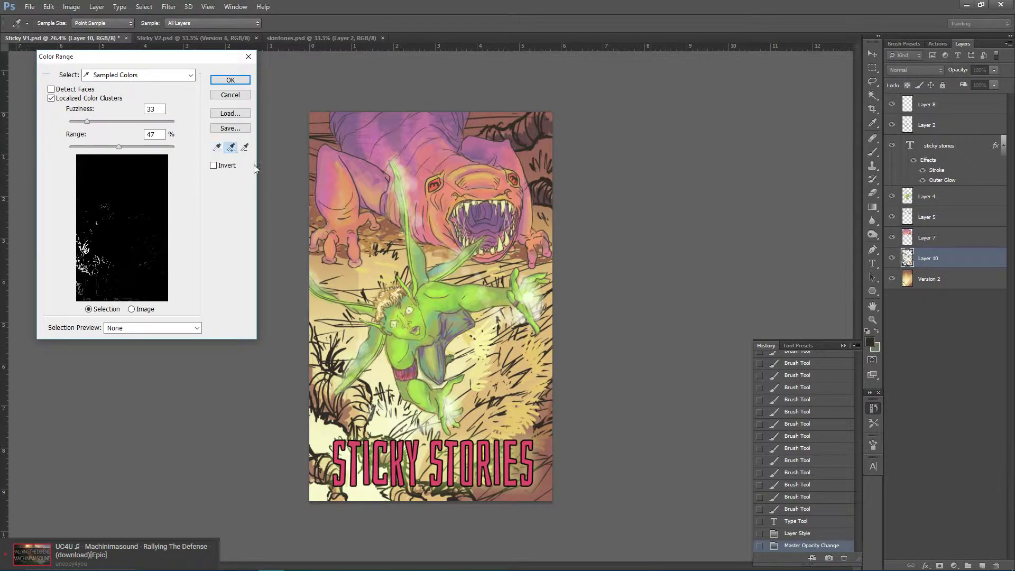
{"action": "left_click", "coordinate": [341, 420]}
{"action": "left_click", "coordinate": [351, 493]}
{"action": "left_click", "coordinate": [434, 496]}
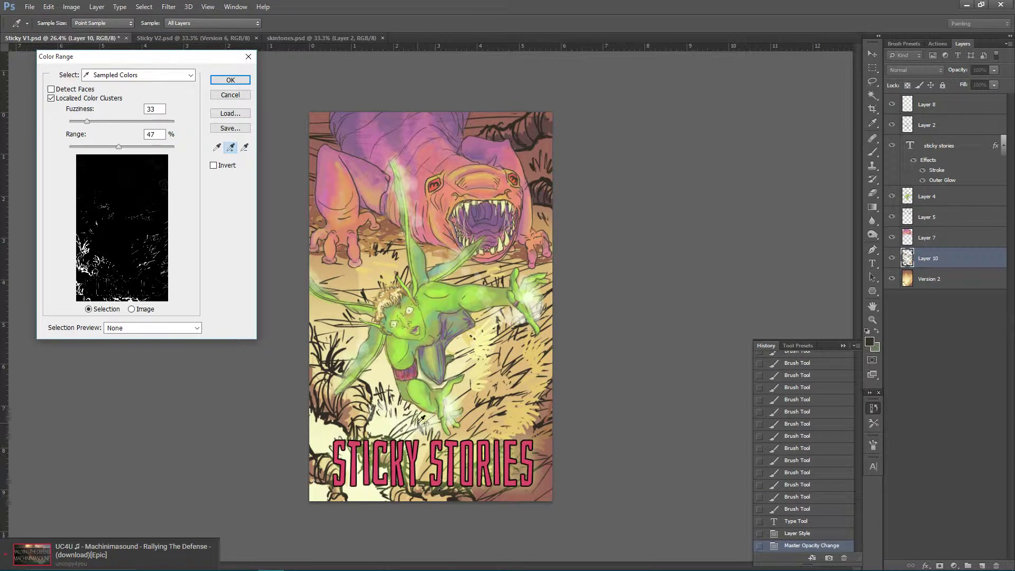
{"action": "left_click", "coordinate": [233, 80]}
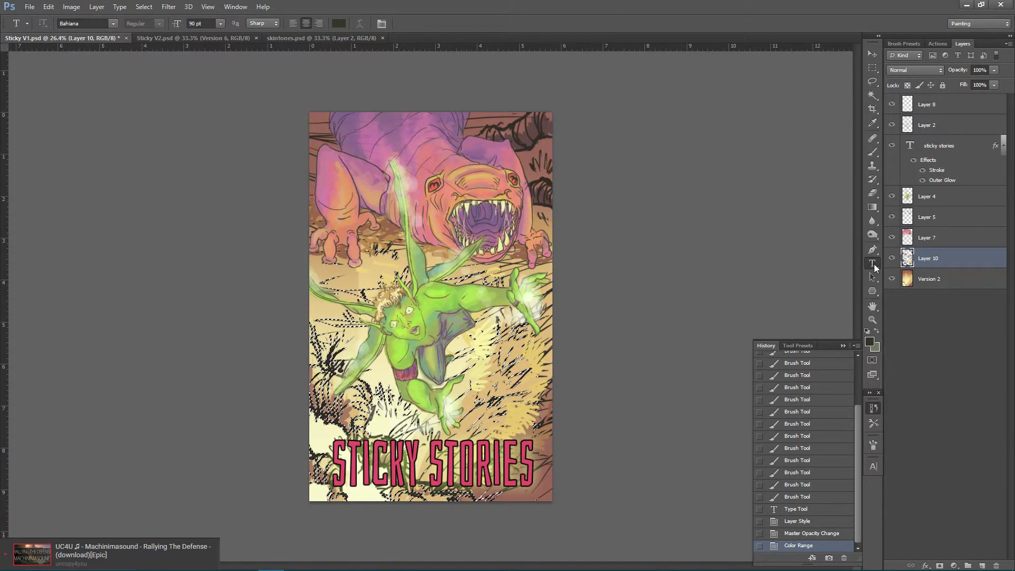
Step: With the Gradient Tool, sample a reddish-brown foreground and a tan background from the artwork
{"action": "left_click", "coordinate": [872, 207]}
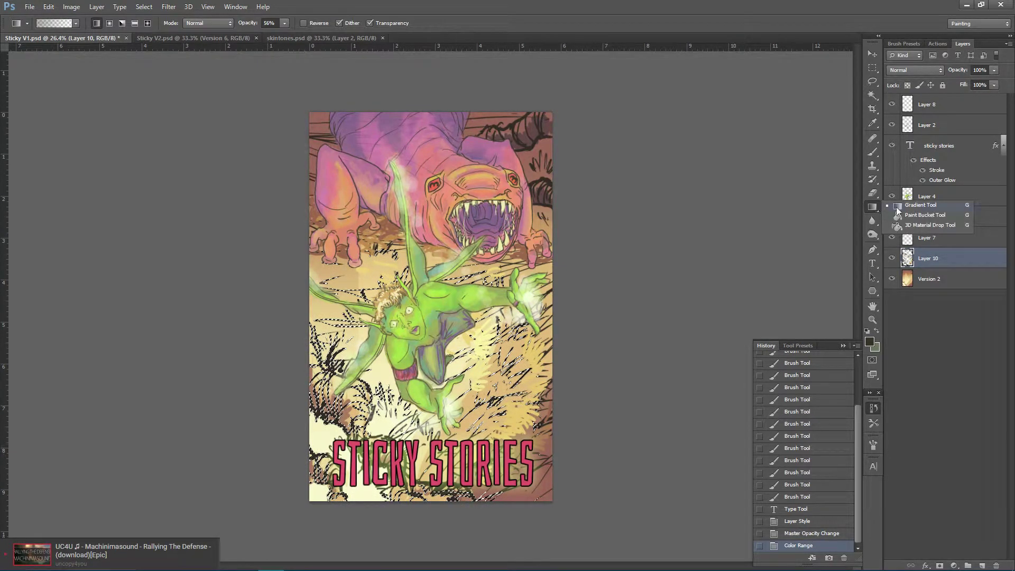
{"action": "left_click", "coordinate": [897, 208]}
{"action": "left_click", "coordinate": [871, 342]}
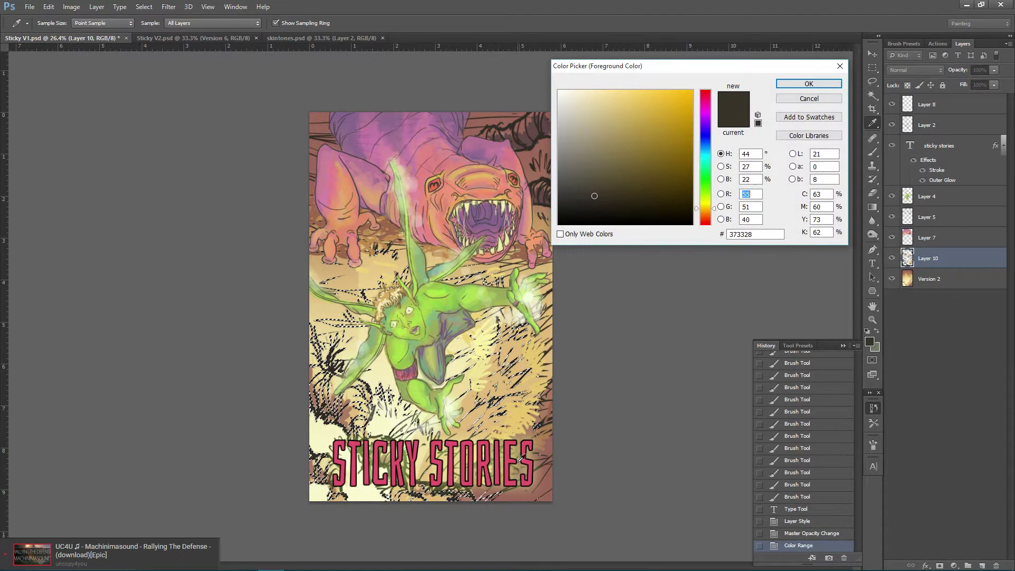
{"action": "left_click", "coordinate": [531, 136]}
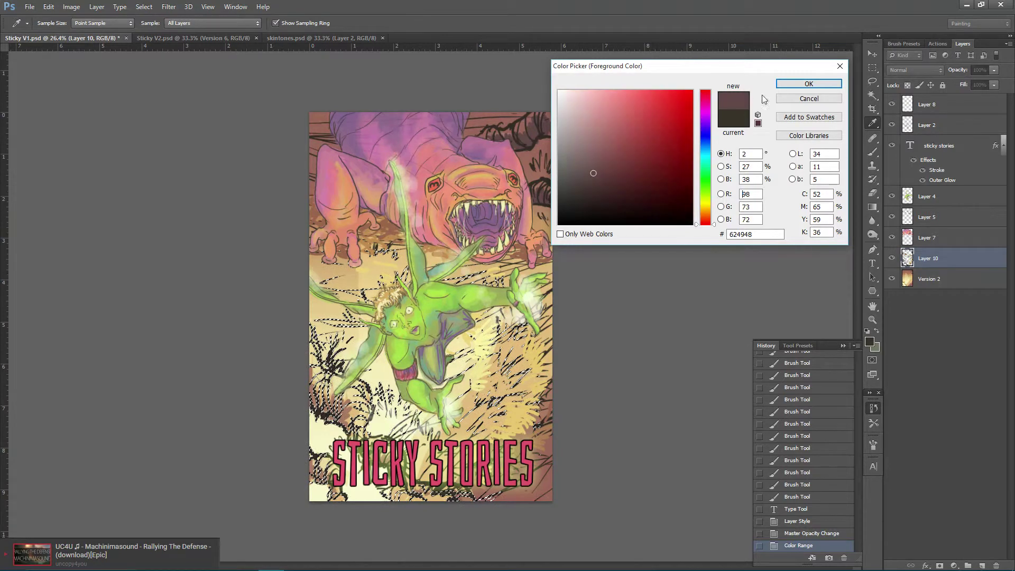
{"action": "left_click", "coordinate": [809, 84]}
{"action": "left_click", "coordinate": [875, 347]}
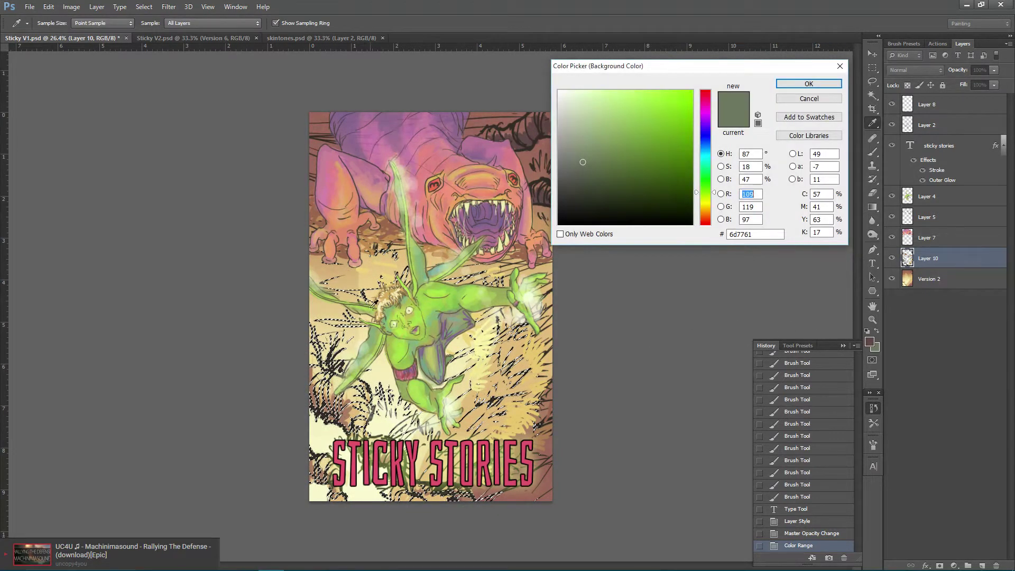
{"action": "left_click", "coordinate": [355, 275]}
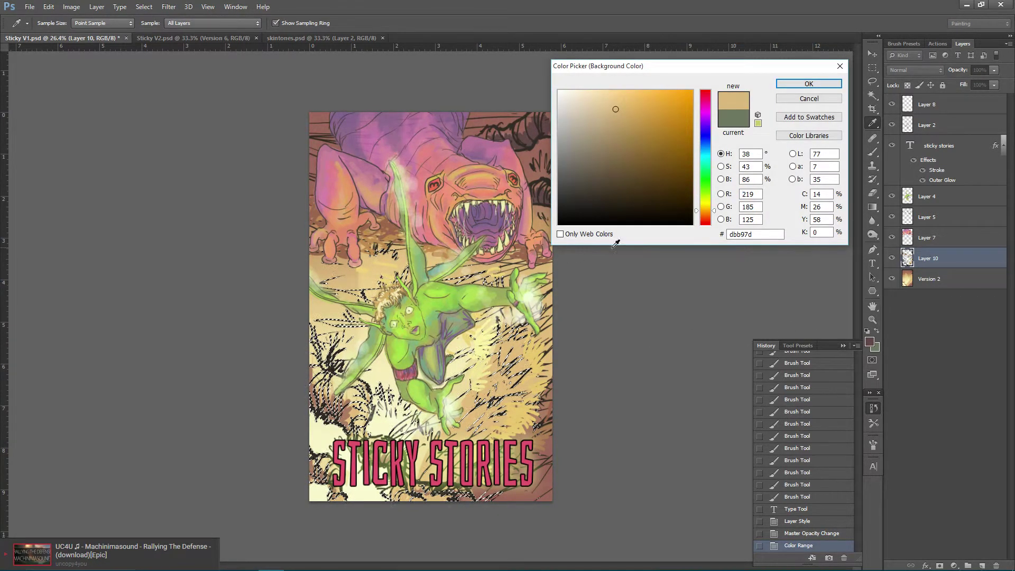
{"action": "left_click", "coordinate": [809, 83]}
{"action": "key", "text": "g"}
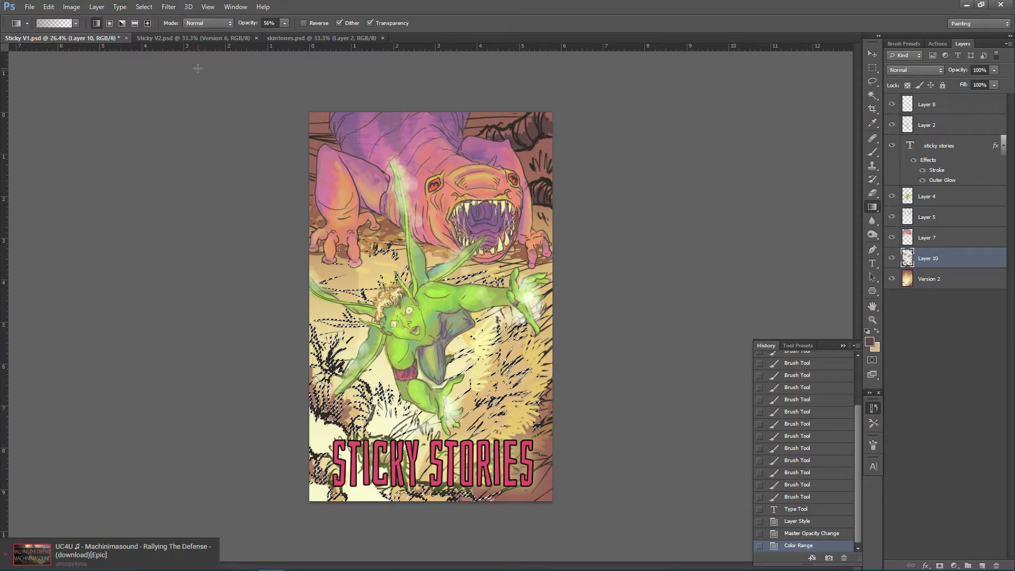
Step: Choose a gradient preset and drag a reddish-brown-to-tan wash through the selection, comparing with undo
{"action": "left_click", "coordinate": [76, 24]}
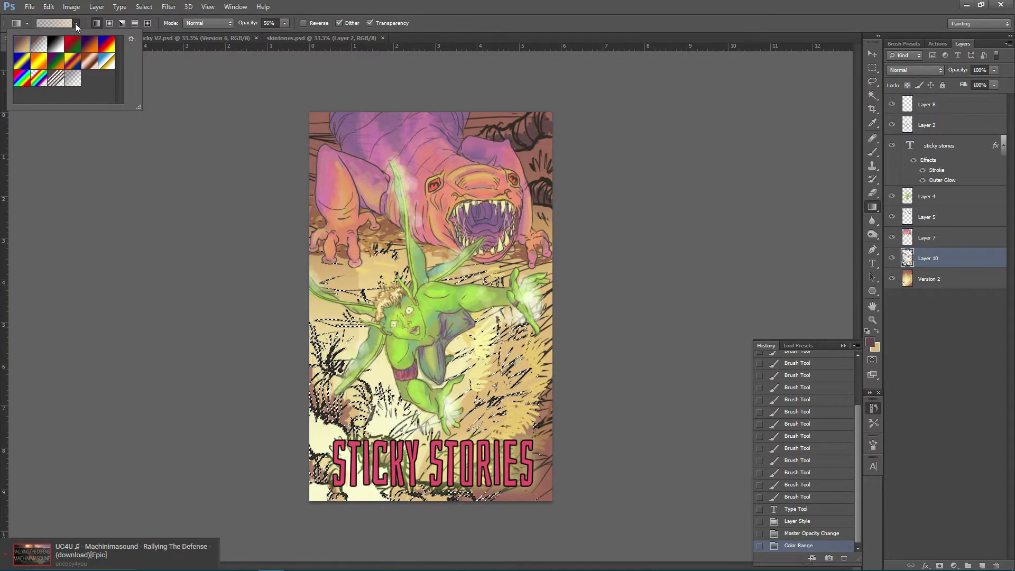
{"action": "left_click", "coordinate": [75, 23]}
{"action": "left_click_drag", "start_coordinate": [426, 289], "coordinate": [545, 466]}
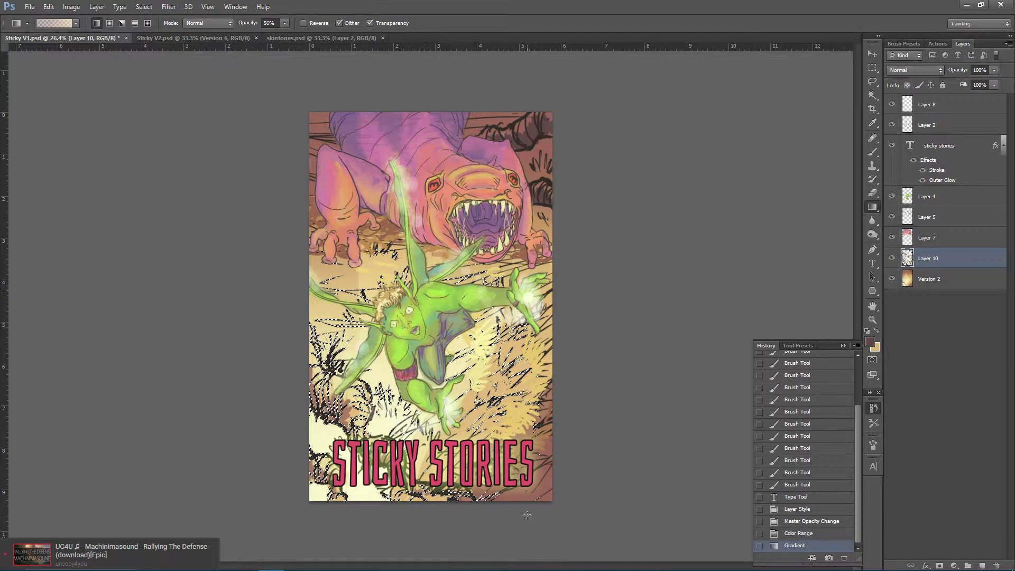
{"action": "left_click", "coordinate": [800, 533]}
{"action": "key", "text": "ctrl+z"}
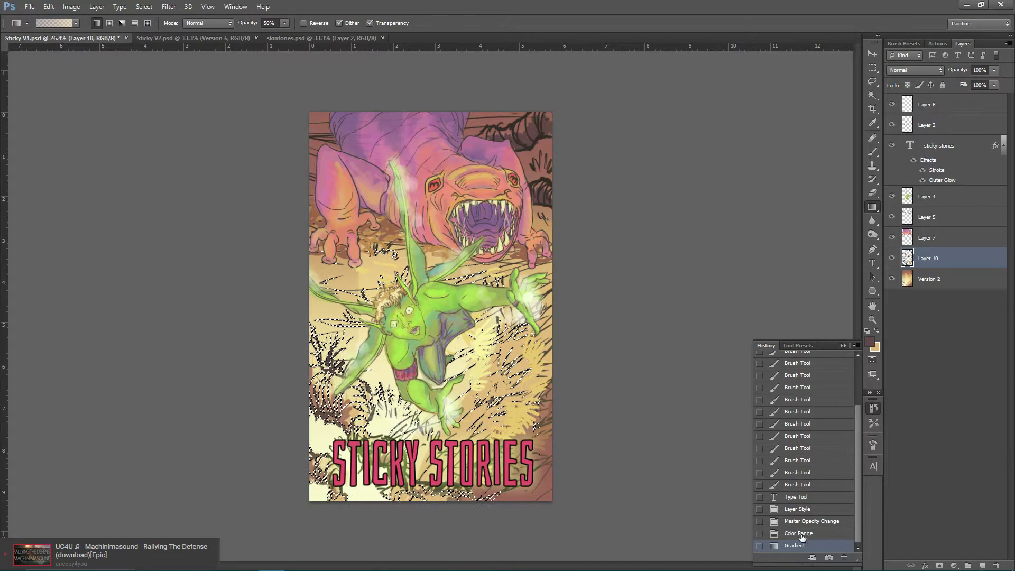
{"action": "key", "text": "ctrl+z"}
{"action": "key", "text": "ctrl+z"}
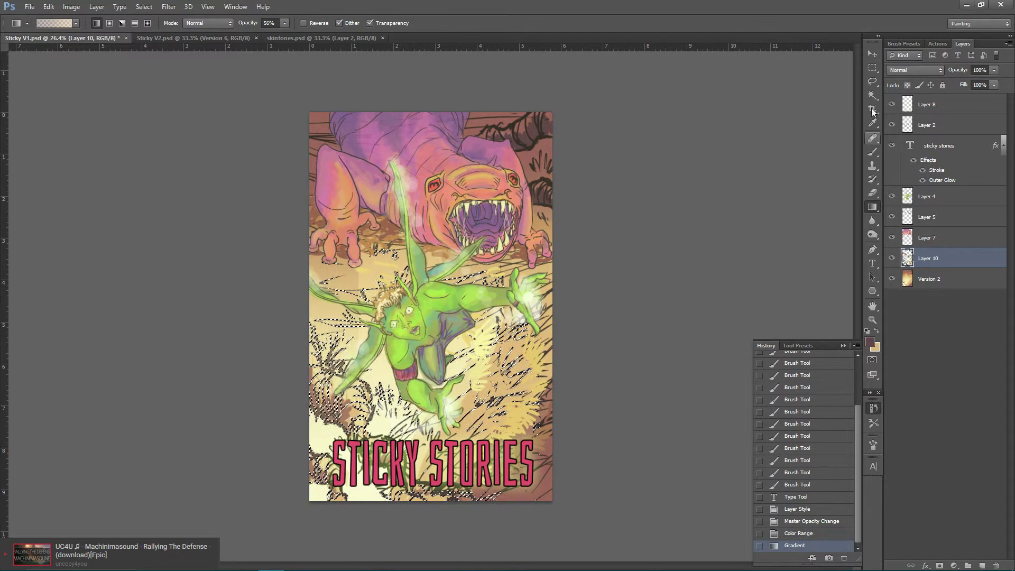
Step: Switch to the Lasso tool and deselect with Ctrl+D to reveal the tinted hatching
{"action": "key", "text": "l"}
{"action": "key", "text": "ctrl+h"}
{"action": "key", "text": "ctrl+d"}
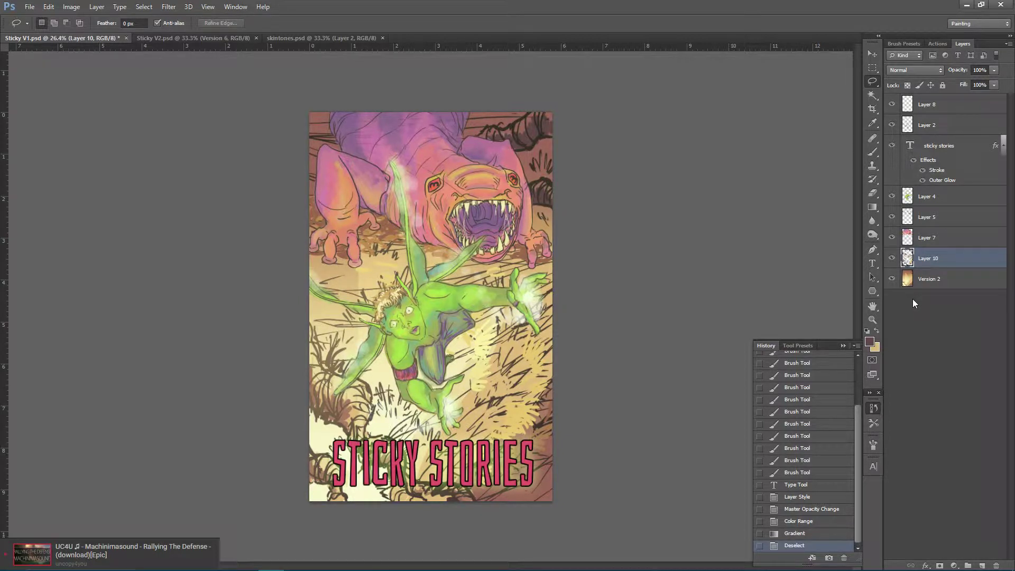
Step: On the Version 2 layer, sample light tan with an enlarged brush and paint the lower-left near STICKY
{"action": "left_click", "coordinate": [933, 281]}
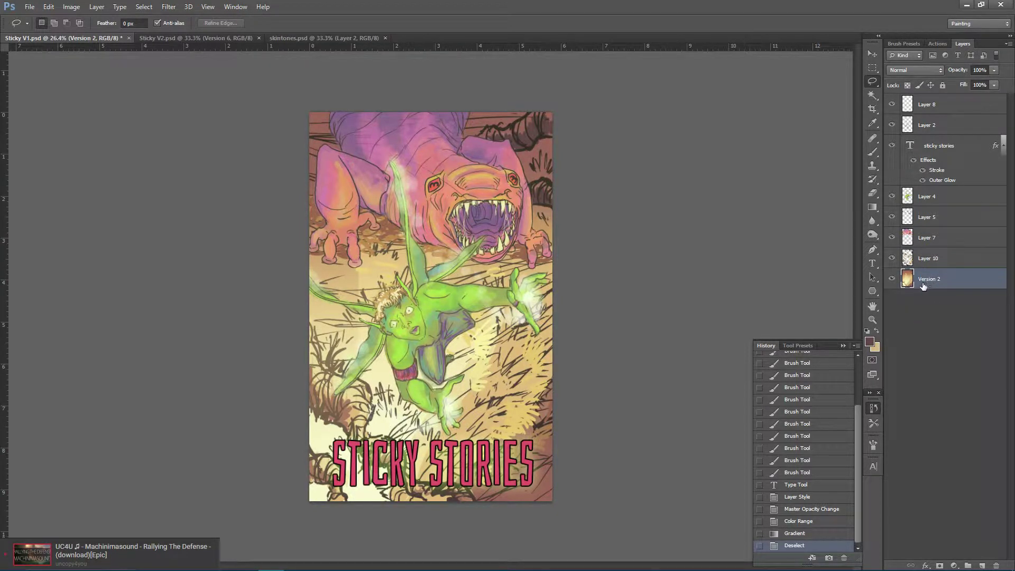
{"action": "left_click_drag", "start_coordinate": [872, 207], "coordinate": [901, 210]}
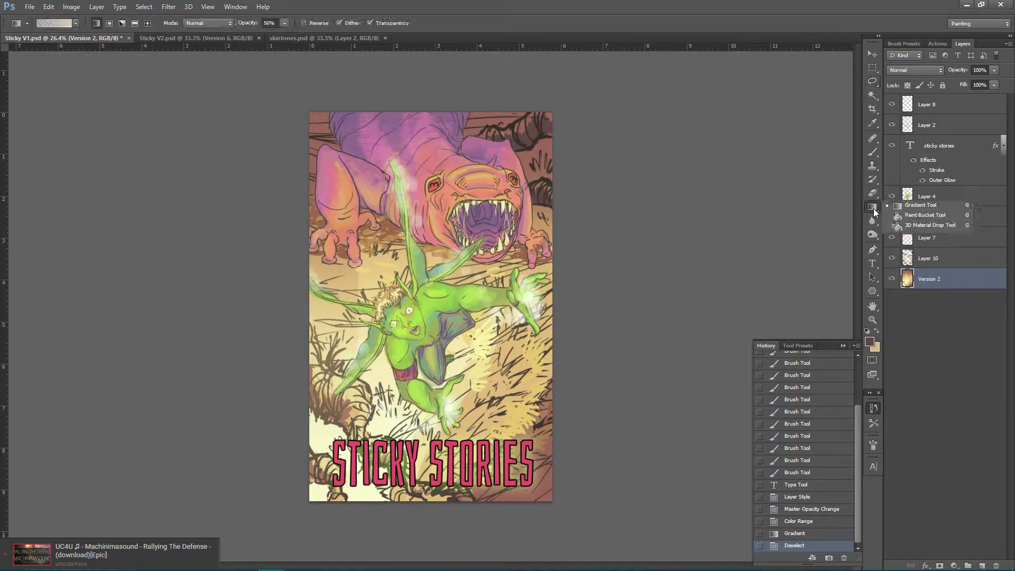
{"action": "left_click", "coordinate": [873, 154]}
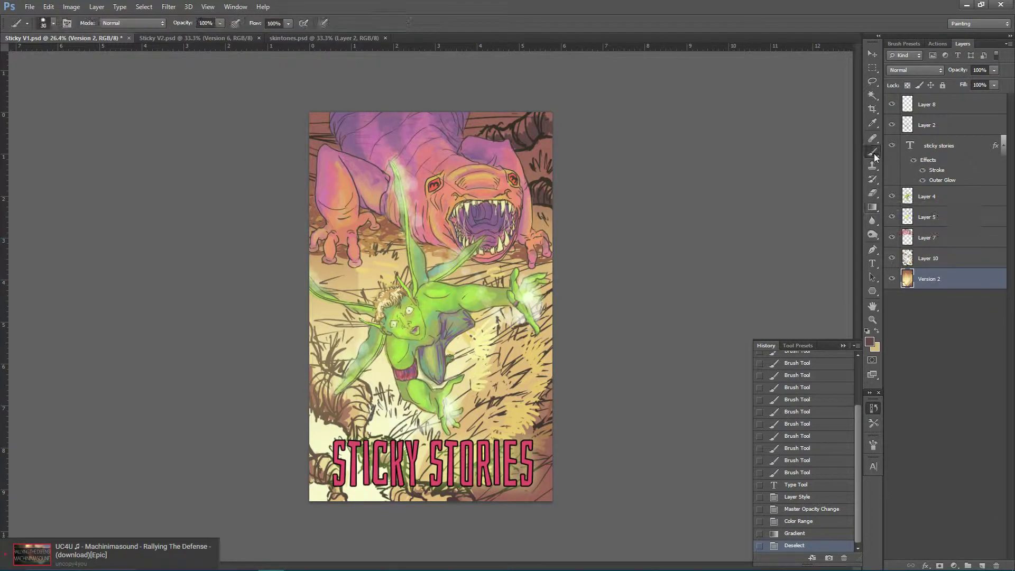
{"action": "left_click", "coordinate": [433, 468], "text": "alt"}
{"action": "key", "text": "bracketright"}
{"action": "key", "text": "bracketright"}
{"action": "key", "text": "bracketright"}
{"action": "mouse_move", "coordinate": [333, 495]}
{"action": "left_mouse_down"}
{"action": "mouse_move", "coordinate": [351, 452]}
{"action": "mouse_move", "coordinate": [378, 476]}
{"action": "left_mouse_up"}
Step: Undo that stroke, reselect Version 2, and paint tan over the lower-left grass and fairy's legs
{"action": "left_click", "coordinate": [795, 533]}
{"action": "left_click", "coordinate": [929, 260]}
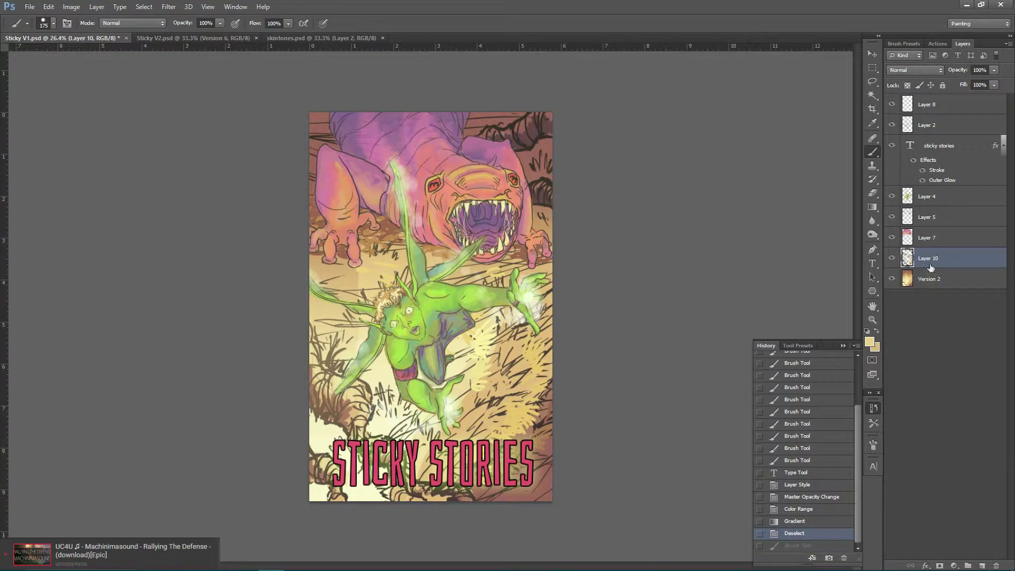
{"action": "left_click", "coordinate": [936, 284]}
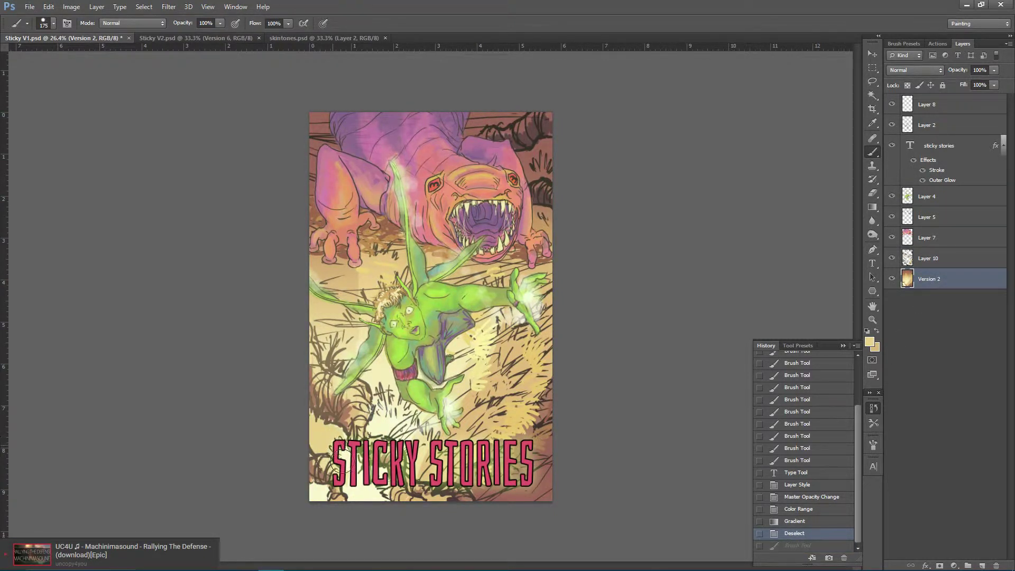
{"action": "mouse_move", "coordinate": [341, 459]}
{"action": "left_mouse_down"}
{"action": "mouse_move", "coordinate": [381, 497]}
{"action": "mouse_move", "coordinate": [312, 497]}
{"action": "left_mouse_up"}
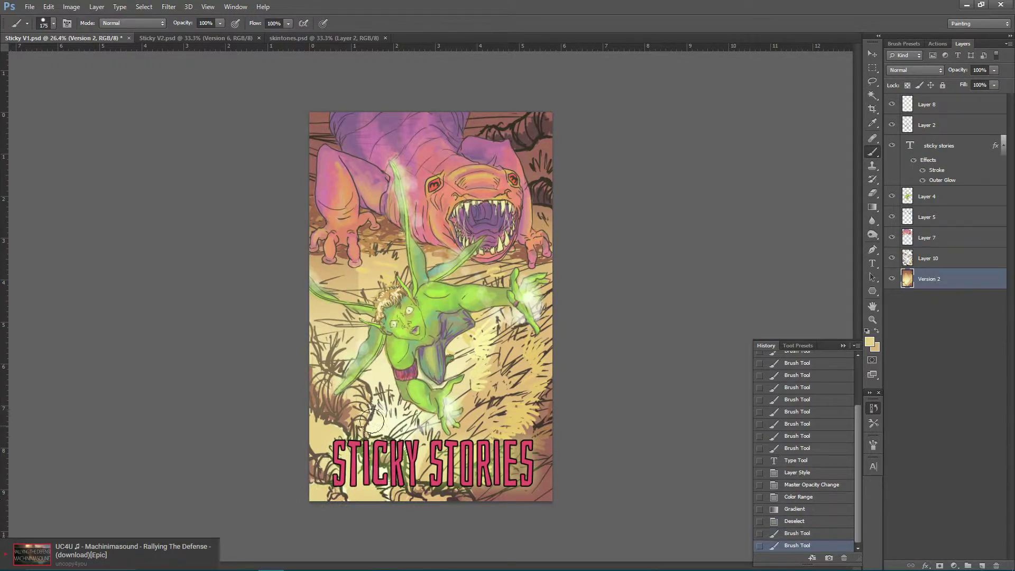
{"action": "left_click_drag", "start_coordinate": [372, 422], "coordinate": [402, 431]}
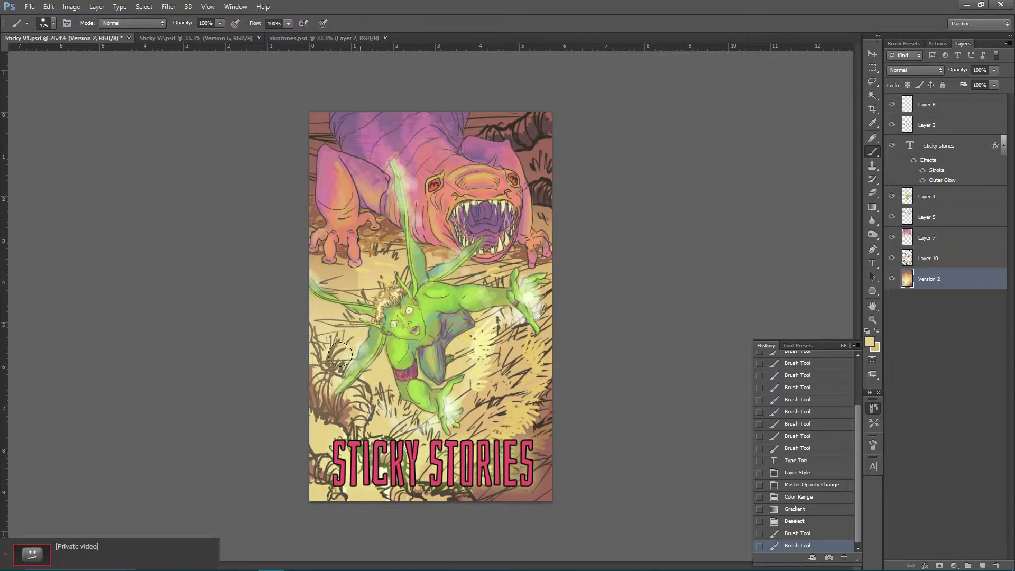
{"action": "left_click_drag", "start_coordinate": [340, 354], "coordinate": [370, 376]}
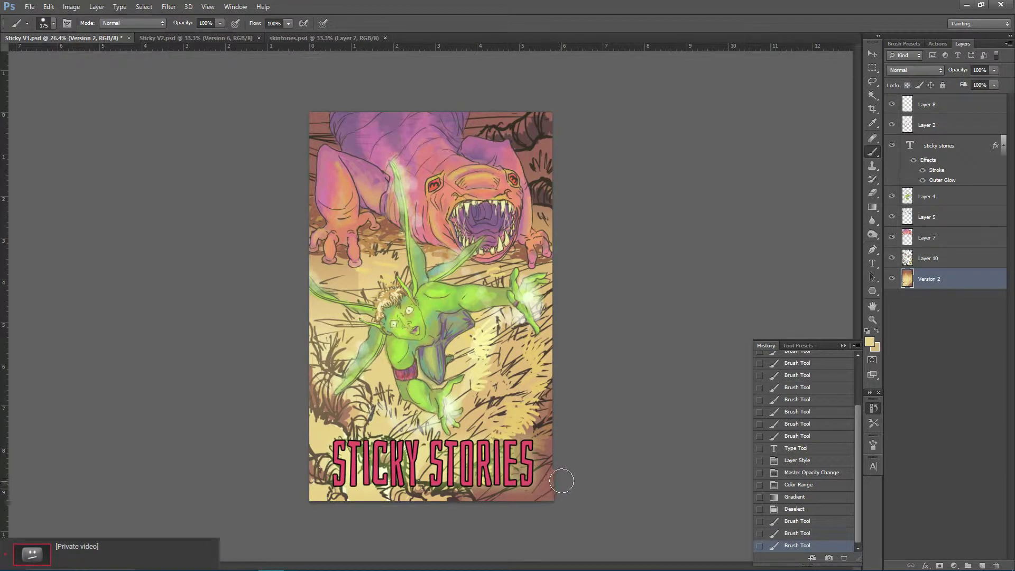
Step: Set a light green foreground and a smaller brush at 30% opacity on Layer 4
{"action": "key", "text": "i"}
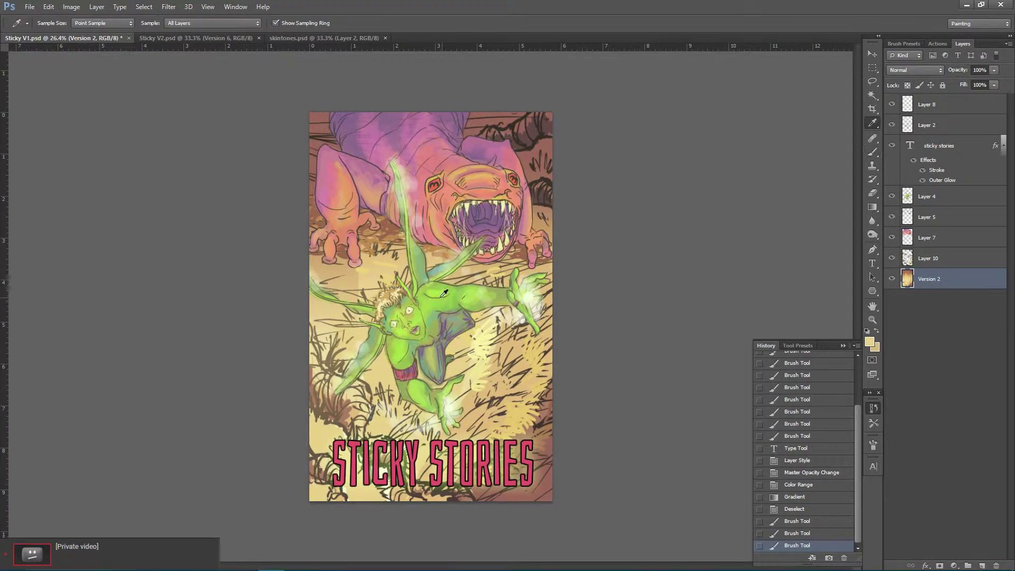
{"action": "left_click", "coordinate": [870, 343]}
{"action": "left_click", "coordinate": [602, 94]}
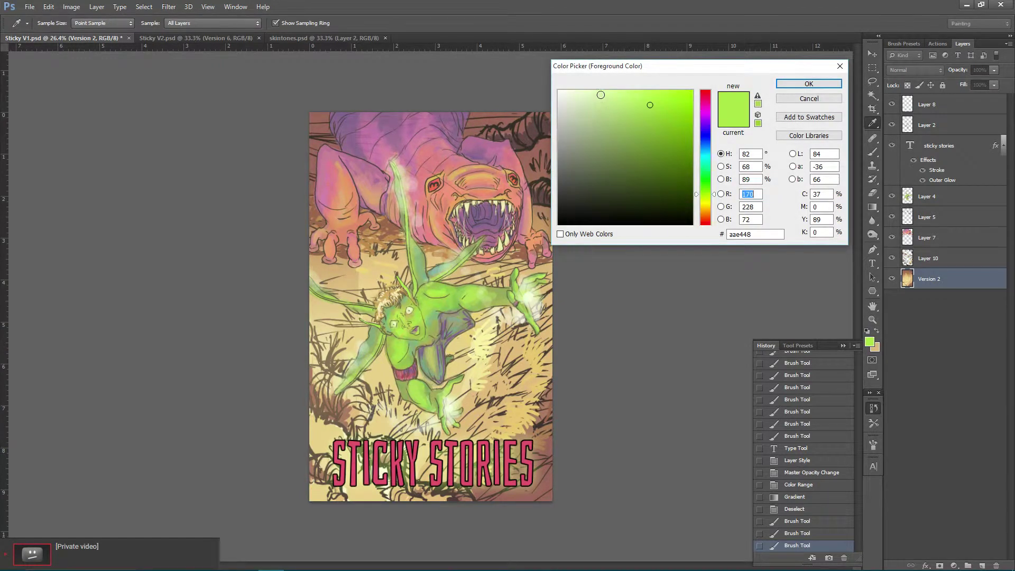
{"action": "left_click", "coordinate": [810, 85]}
{"action": "key", "text": "b"}
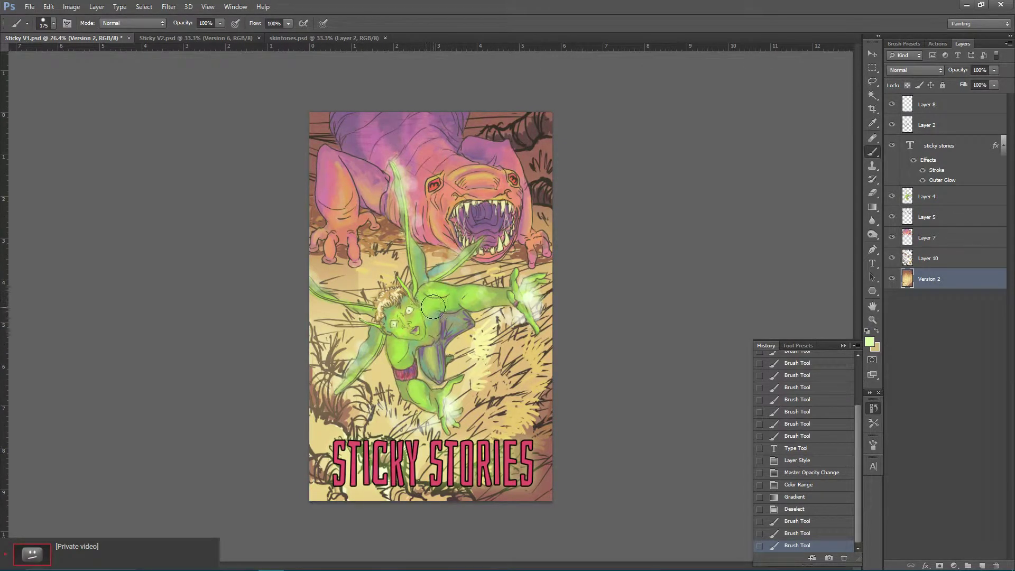
{"action": "key", "text": "bracketleft"}
{"action": "key", "text": "bracketleft"}
{"action": "key", "text": "bracketleft"}
{"action": "left_click", "coordinate": [927, 200]}
{"action": "left_click", "coordinate": [220, 23]}
{"action": "left_click", "coordinate": [182, 35]}
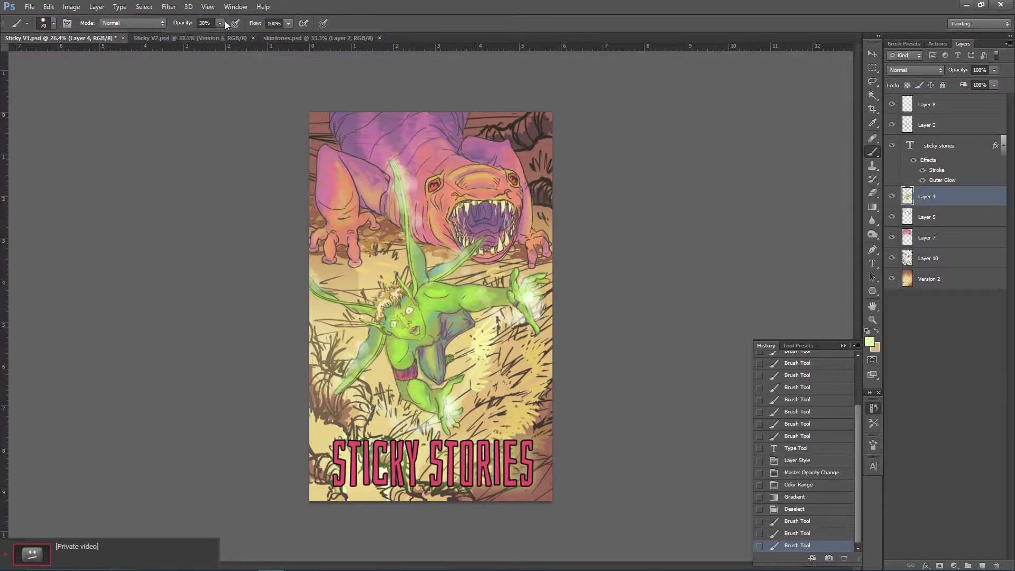
Step: Paint soft light-green highlights on the figure's chest, shoulder, face and lower body
{"action": "left_click_drag", "start_coordinate": [433, 287], "coordinate": [486, 302]}
{"action": "mouse_move", "coordinate": [397, 341]}
{"action": "left_mouse_down"}
{"action": "mouse_move", "coordinate": [417, 316]}
{"action": "mouse_move", "coordinate": [396, 319]}
{"action": "mouse_move", "coordinate": [415, 339]}
{"action": "left_mouse_up"}
{"action": "left_click", "coordinate": [416, 314]}
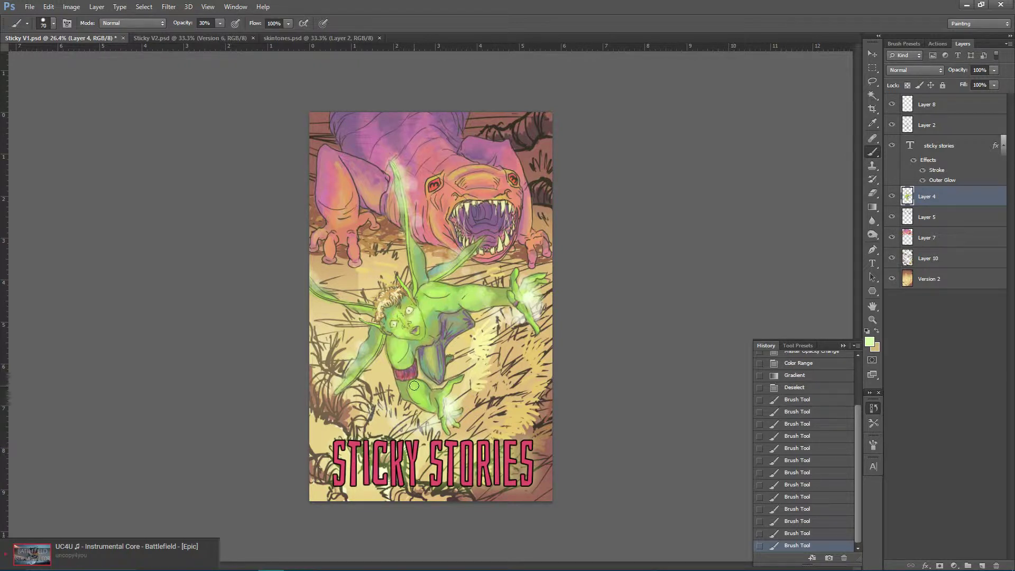
{"action": "left_click_drag", "start_coordinate": [418, 385], "coordinate": [430, 399]}
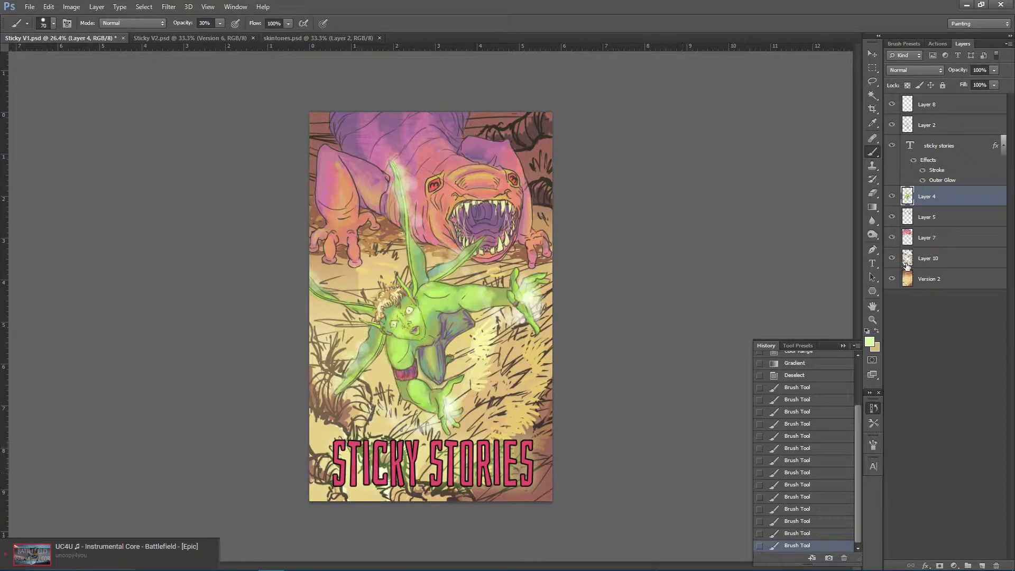
Step: Resize the STICKY STORIES title to 100 pt and select all of its text
{"action": "double_click", "coordinate": [909, 145]}
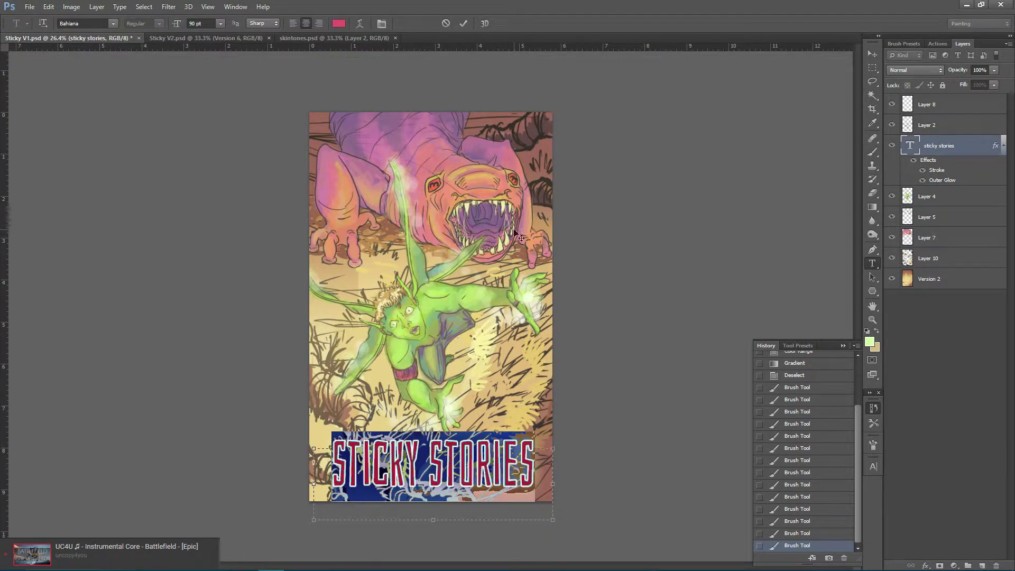
{"action": "double_click", "coordinate": [194, 23]}
{"action": "type", "text": "00"}
{"action": "key", "text": "Return"}
{"action": "left_click", "coordinate": [509, 462]}
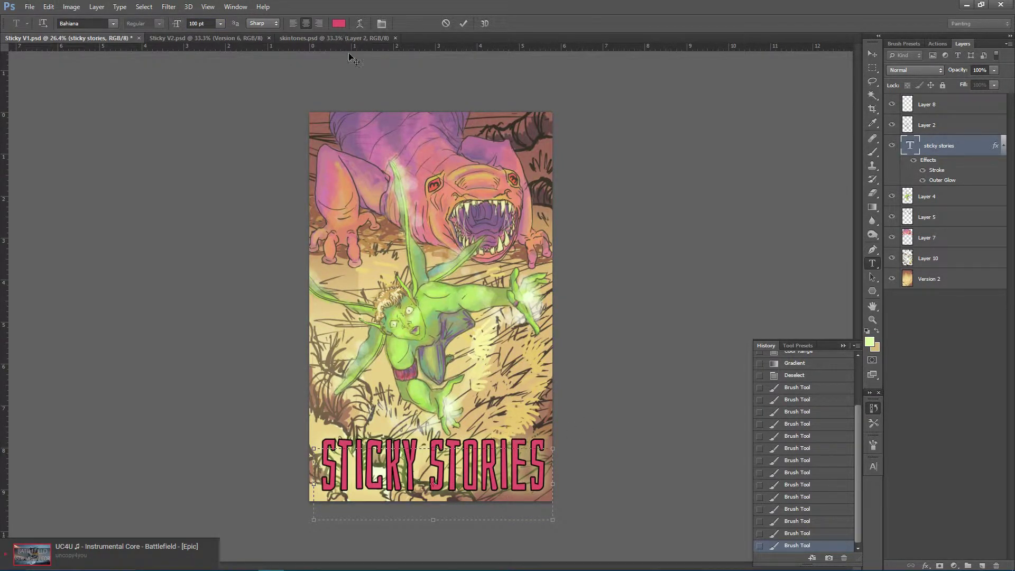
{"action": "key", "text": "ctrl+a"}
Step: Try green, brown, black, white, salmon, red and vivid pink as the title text colour
{"action": "left_click", "coordinate": [339, 24]}
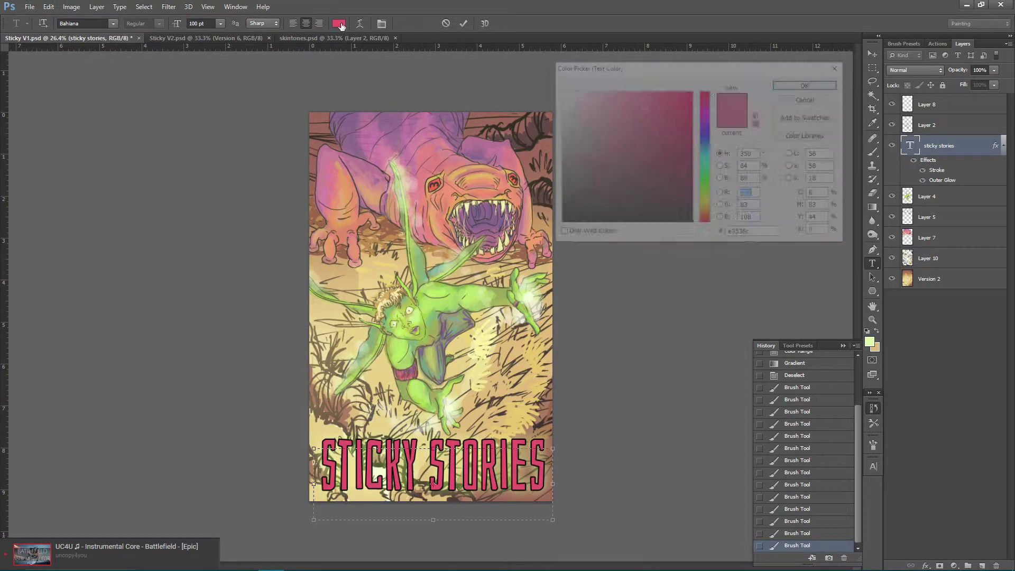
{"action": "left_click", "coordinate": [537, 323]}
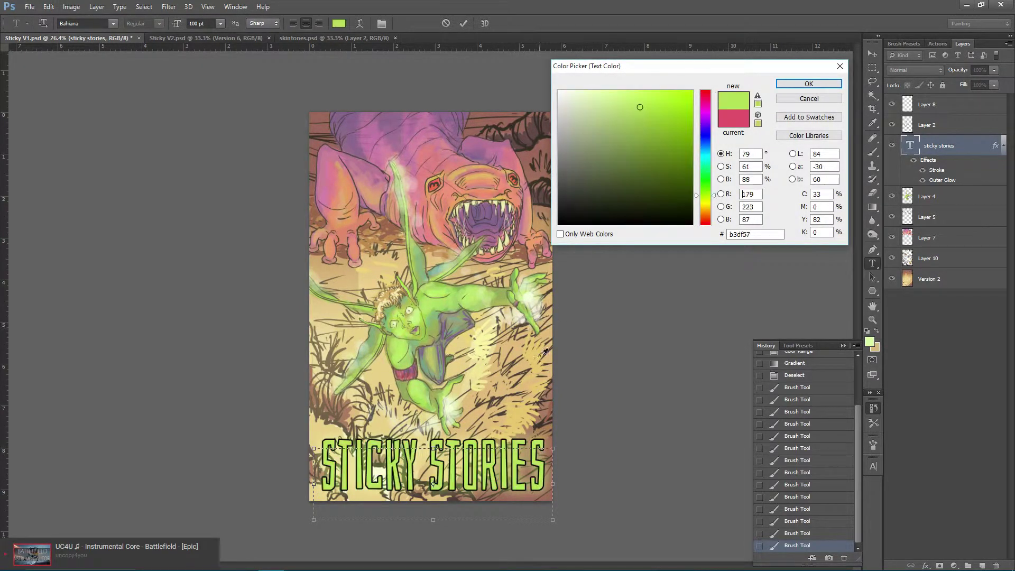
{"action": "left_click", "coordinate": [535, 429]}
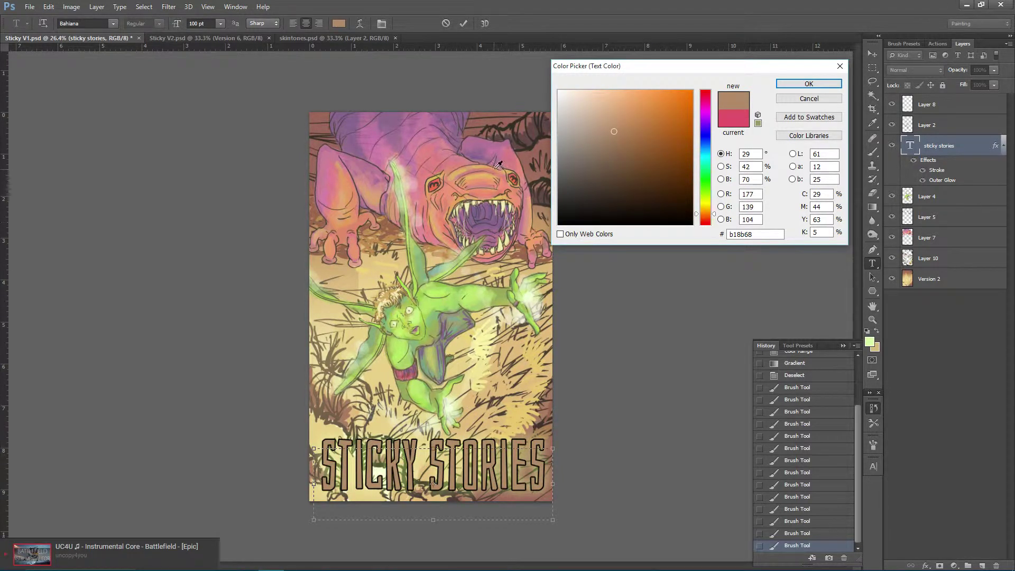
{"action": "left_click", "coordinate": [584, 225]}
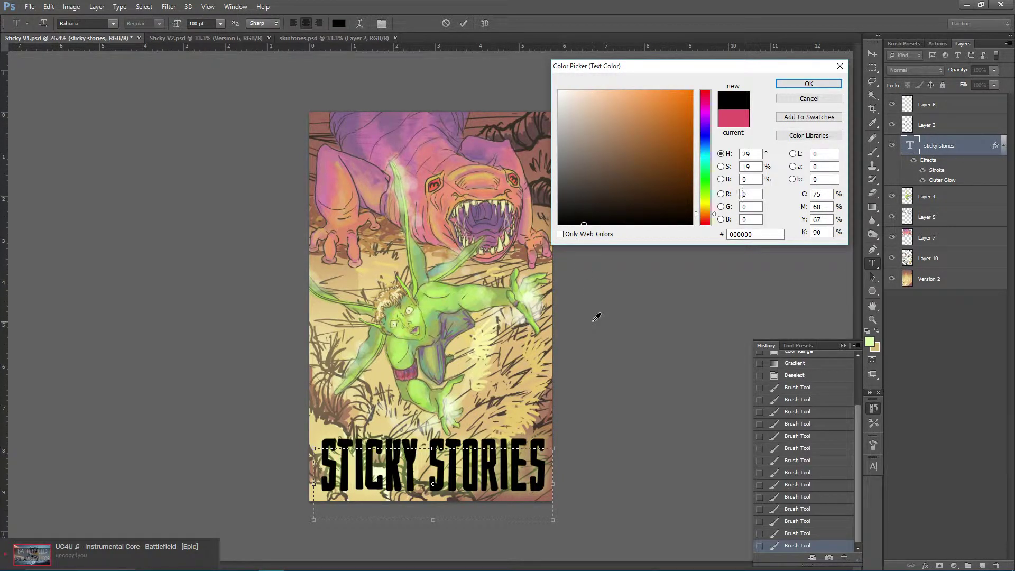
{"action": "left_click", "coordinate": [560, 91]}
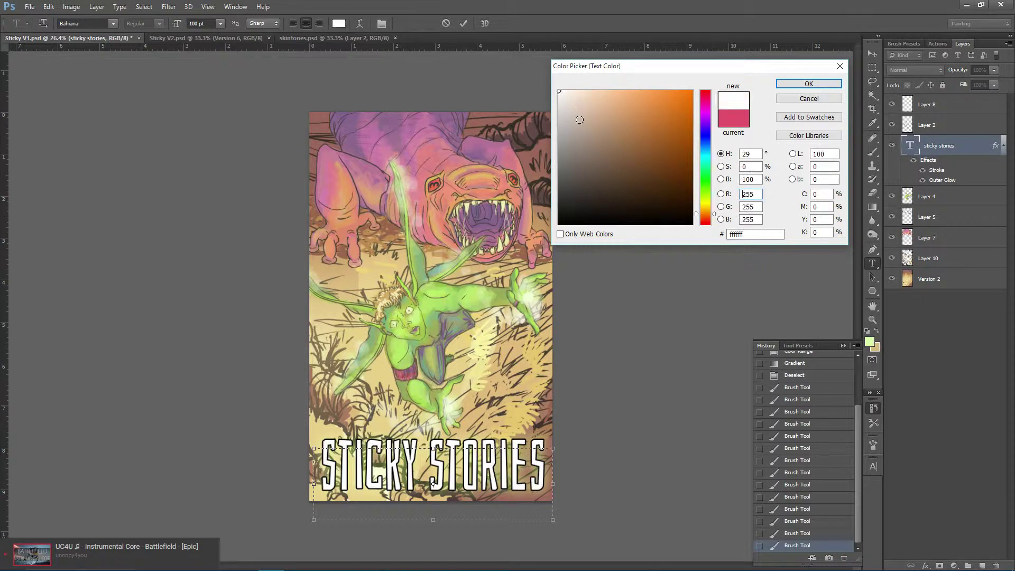
{"action": "left_click", "coordinate": [510, 183]}
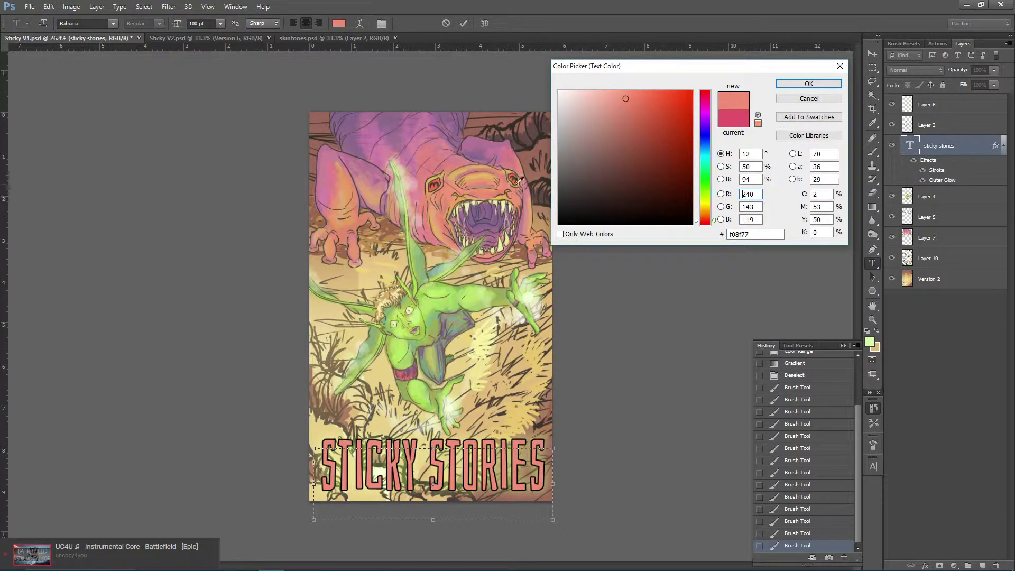
{"action": "left_click", "coordinate": [649, 93]}
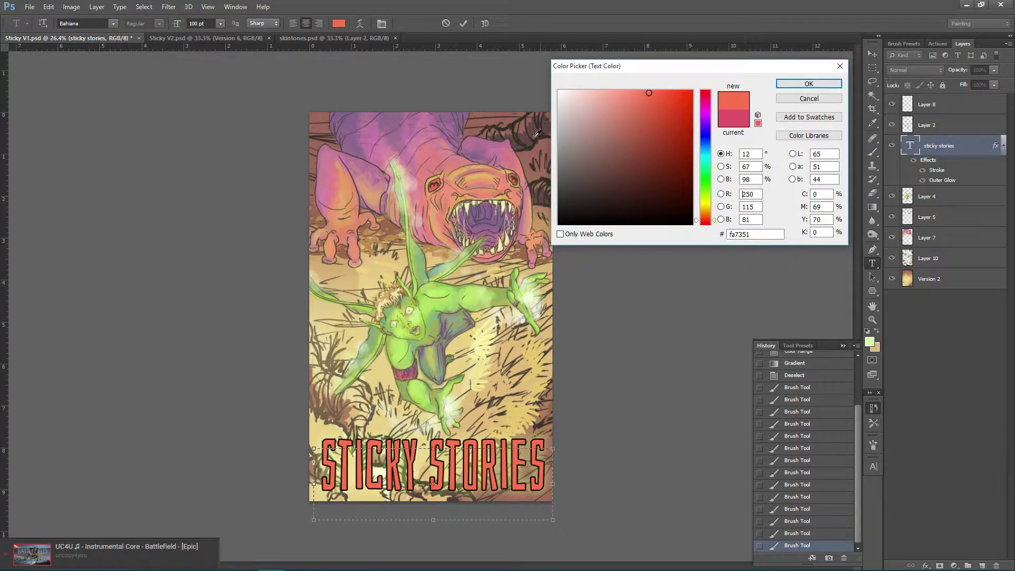
{"action": "left_click", "coordinate": [500, 141]}
{"action": "left_click", "coordinate": [632, 94]}
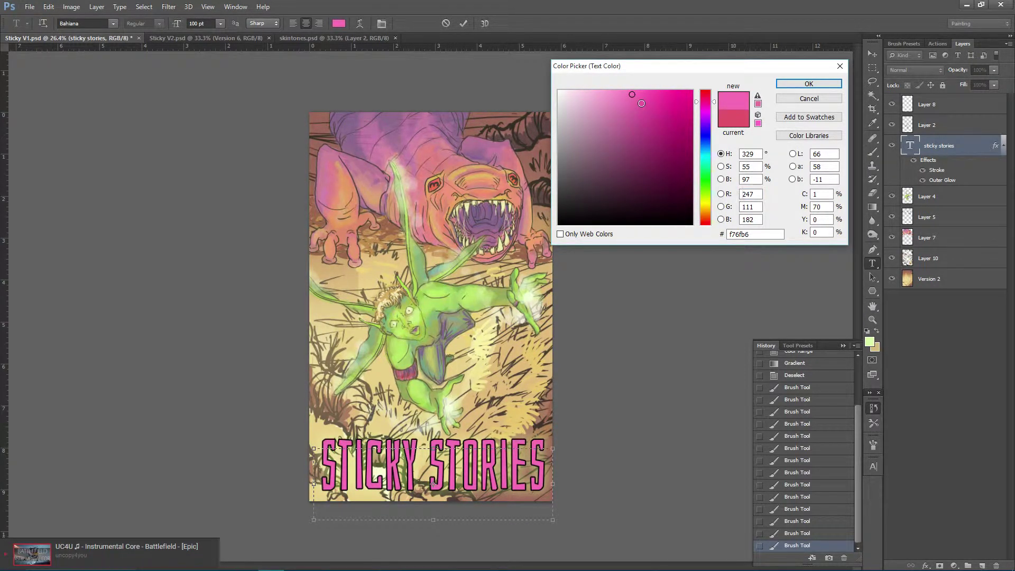
Step: Test several blues, then settle on coral pink fd7878 for the title and confirm
{"action": "left_click", "coordinate": [706, 142]}
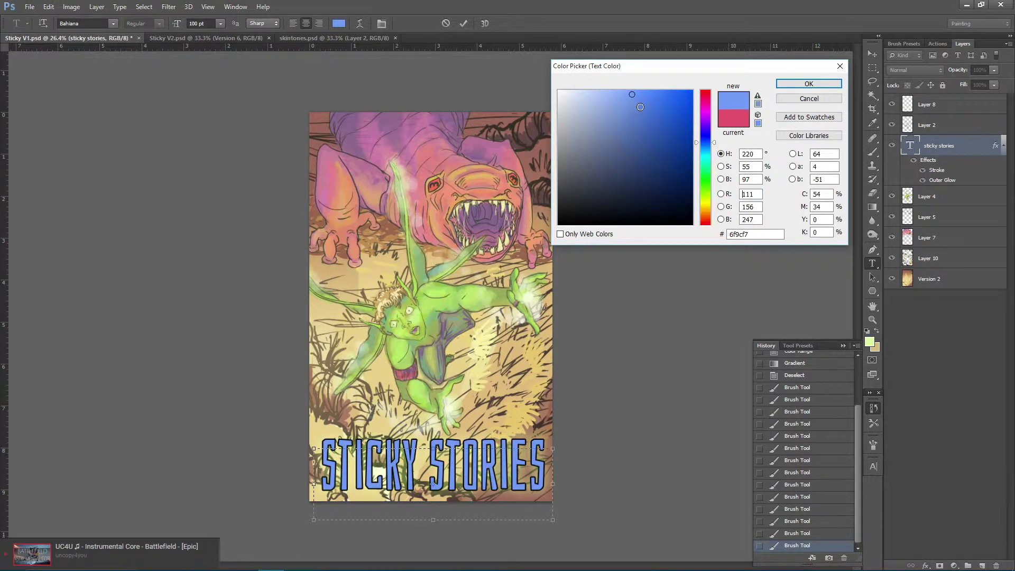
{"action": "left_click", "coordinate": [649, 111]}
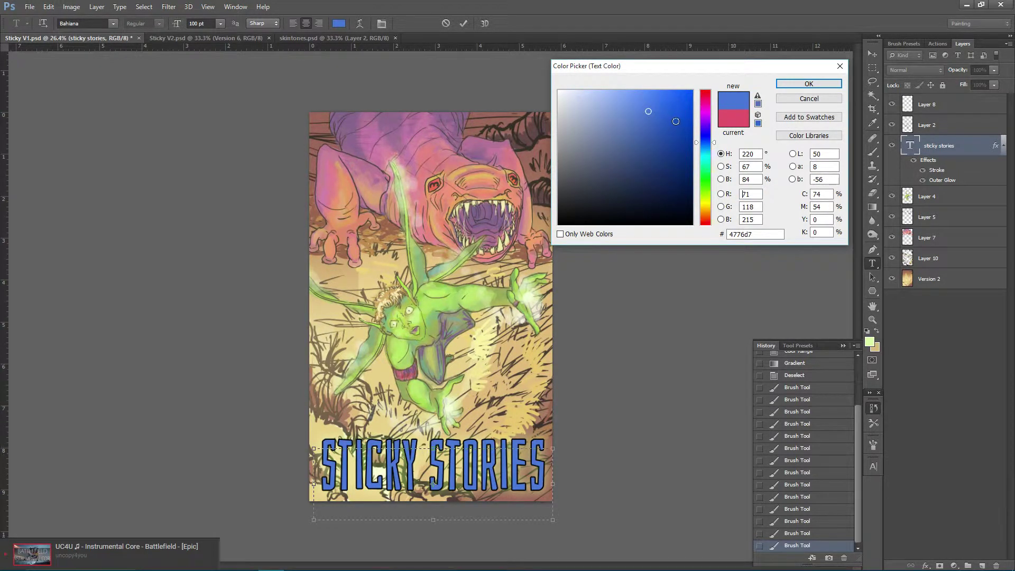
{"action": "left_click", "coordinate": [670, 122]}
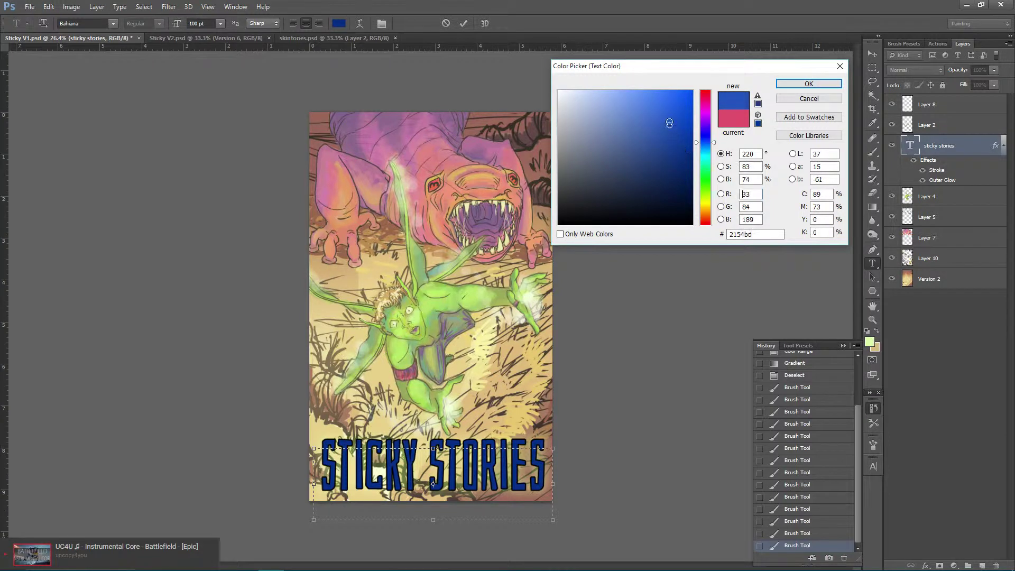
{"action": "left_click", "coordinate": [689, 116]}
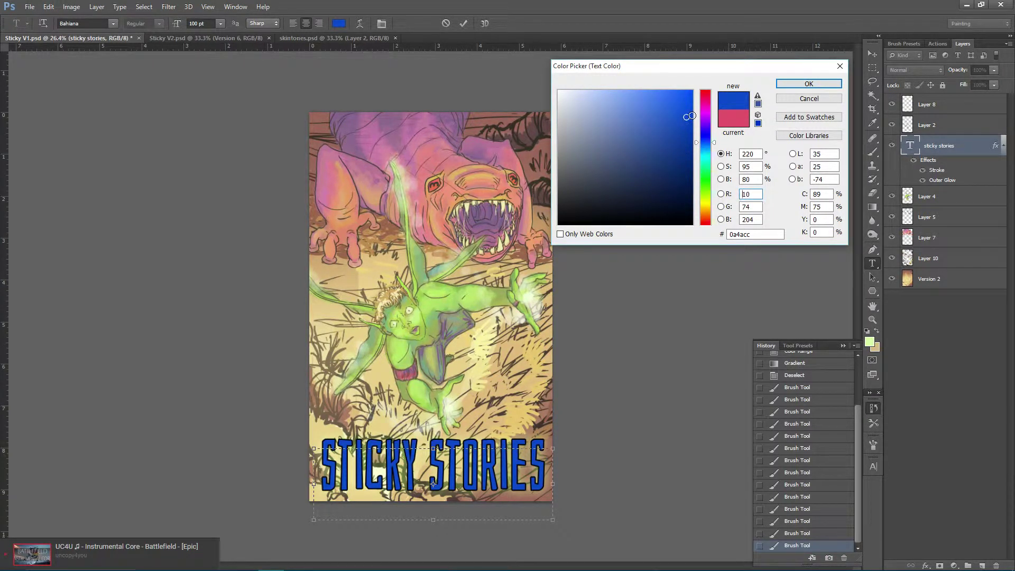
{"action": "left_click", "coordinate": [527, 150]}
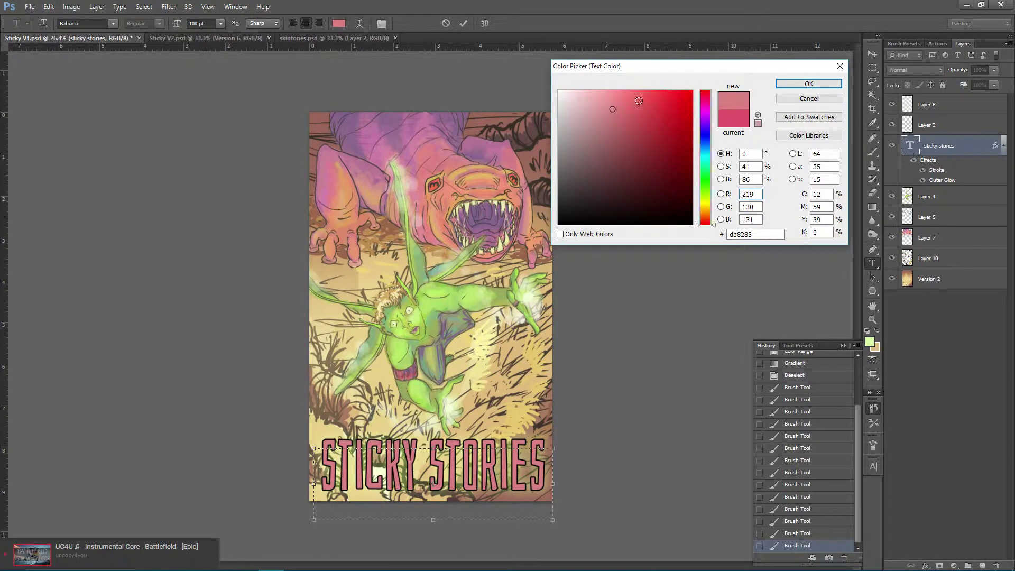
{"action": "left_click", "coordinate": [629, 94]}
{"action": "left_click", "coordinate": [643, 91]}
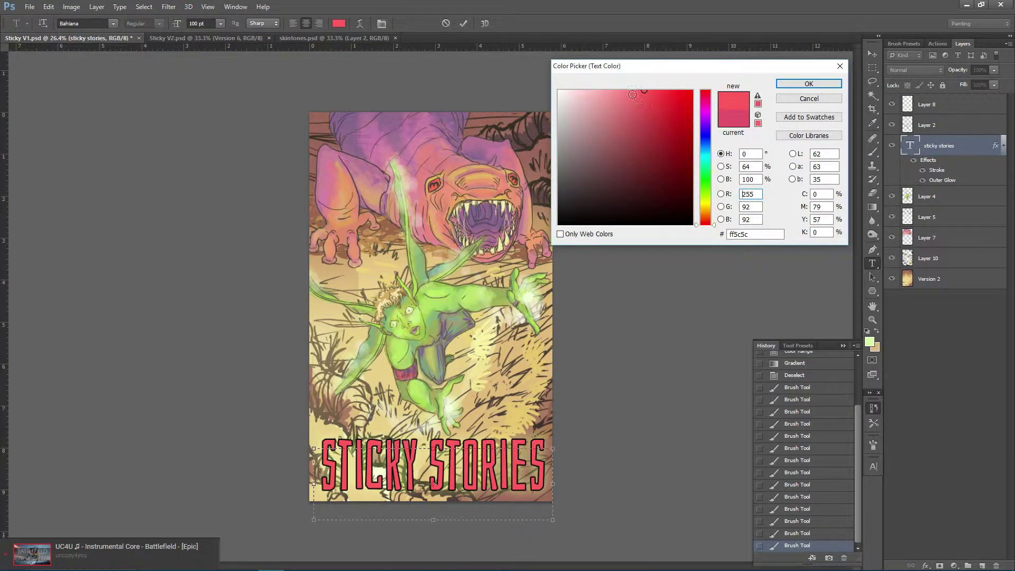
{"action": "left_click", "coordinate": [788, 85]}
Step: Commit the title and add a new Layer 11 placed directly beneath the title layer
{"action": "left_click", "coordinate": [954, 333]}
{"action": "key", "text": "b"}
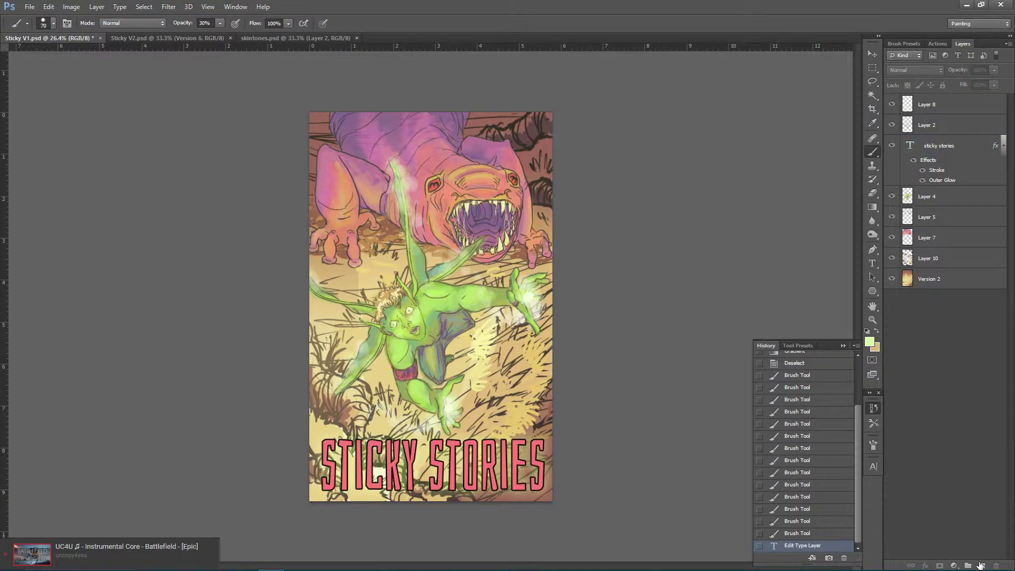
{"action": "left_click", "coordinate": [982, 565]}
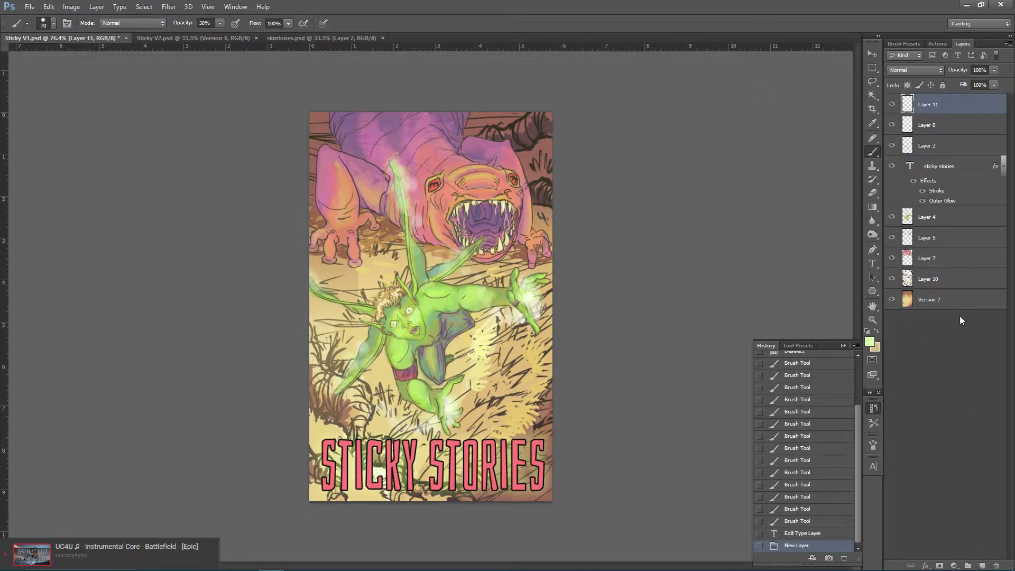
{"action": "left_click_drag", "start_coordinate": [957, 105], "coordinate": [962, 207]}
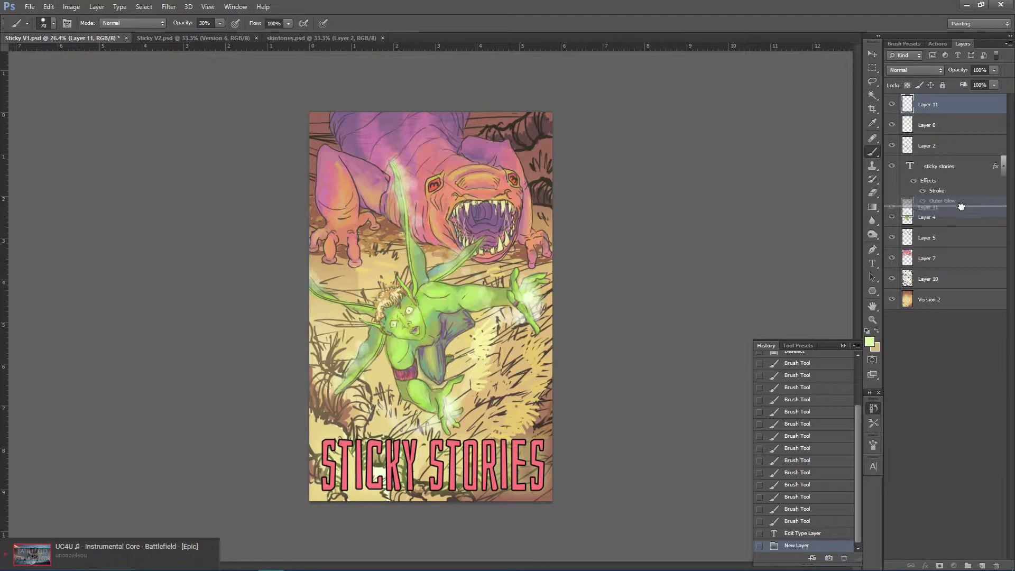
{"action": "left_click_drag", "start_coordinate": [961, 206], "coordinate": [961, 180]}
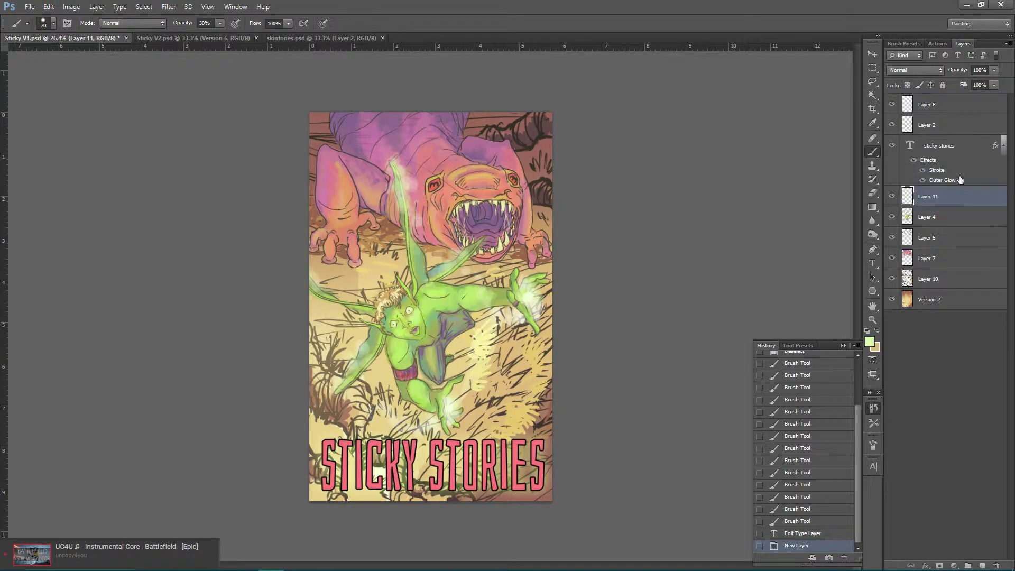
{"action": "left_click_drag", "start_coordinate": [952, 145], "coordinate": [953, 97]}
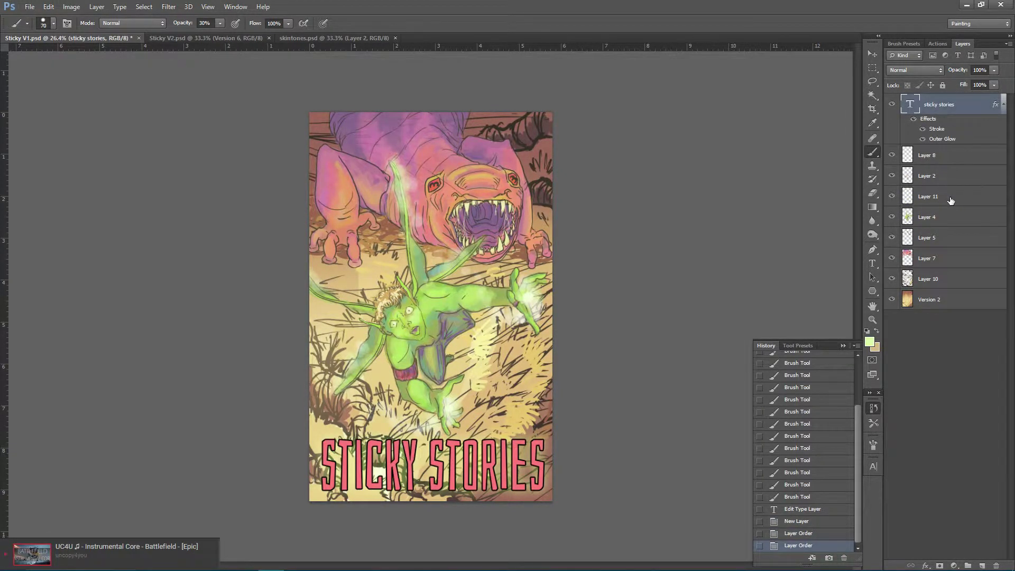
{"action": "left_click_drag", "start_coordinate": [951, 200], "coordinate": [955, 151]}
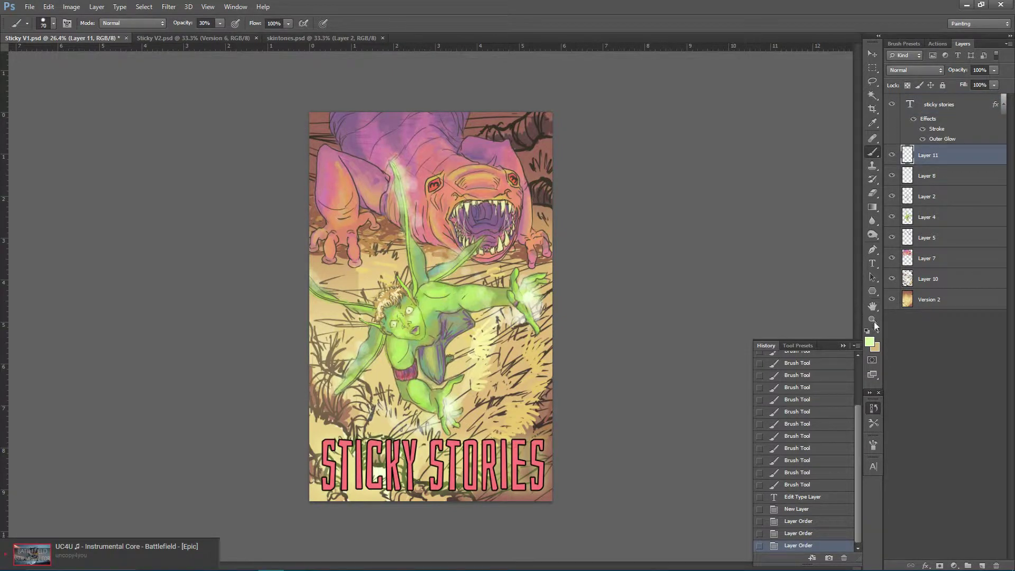
Step: Set the foreground colour to a pale yellow sampled from the artwork
{"action": "left_click", "coordinate": [870, 343]}
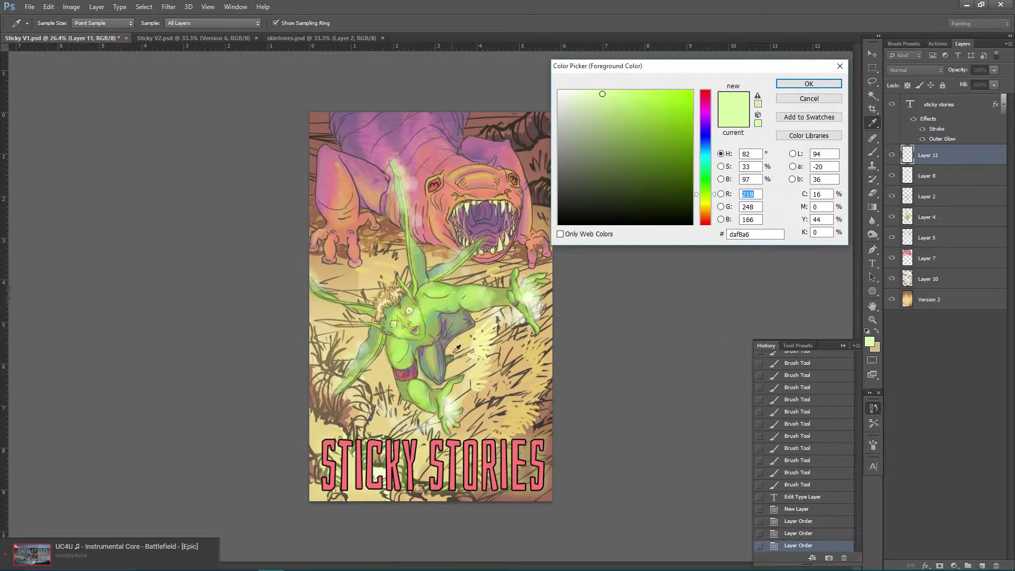
{"action": "left_click", "coordinate": [454, 413]}
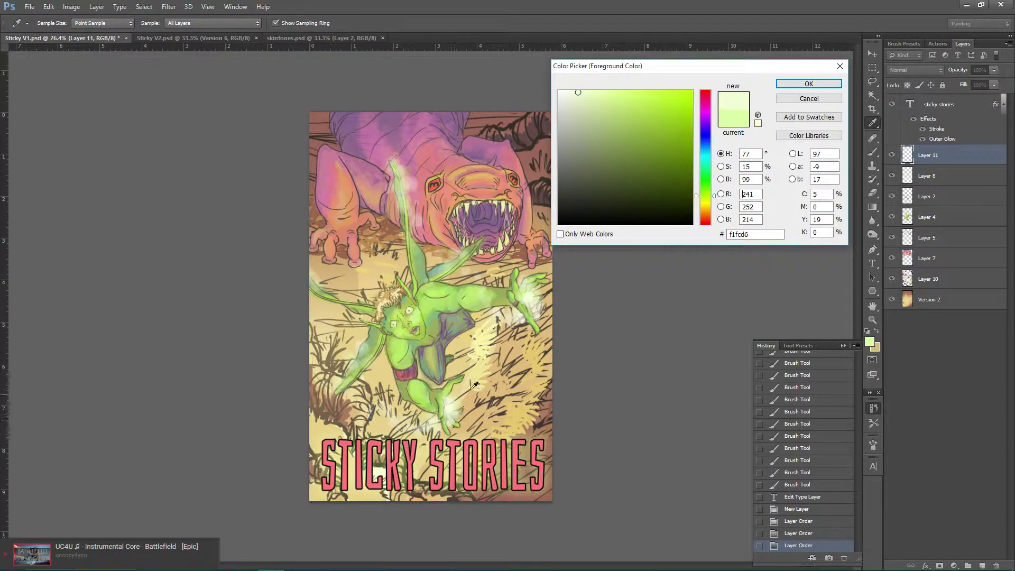
{"action": "left_click", "coordinate": [482, 353]}
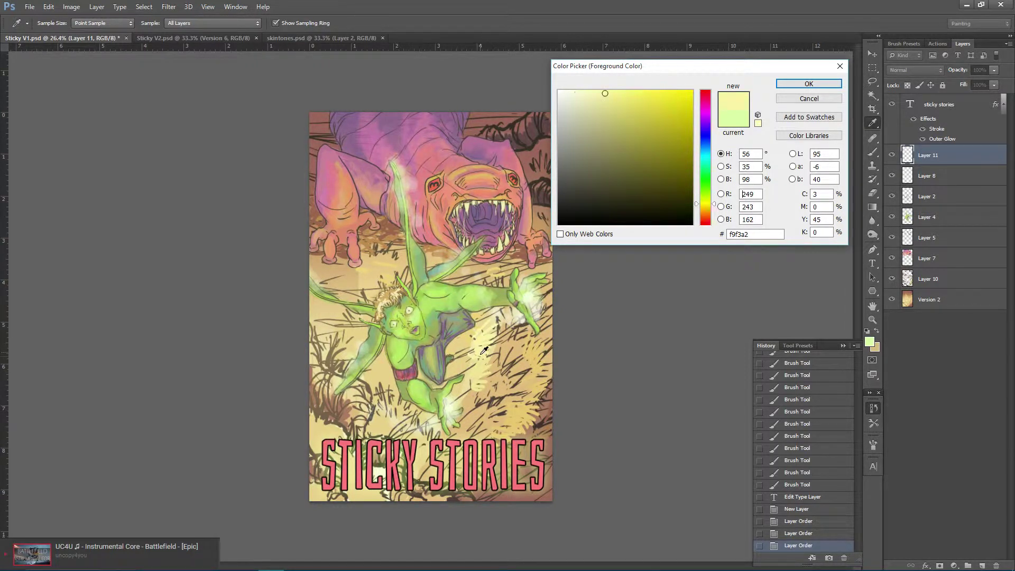
{"action": "left_click", "coordinate": [814, 84]}
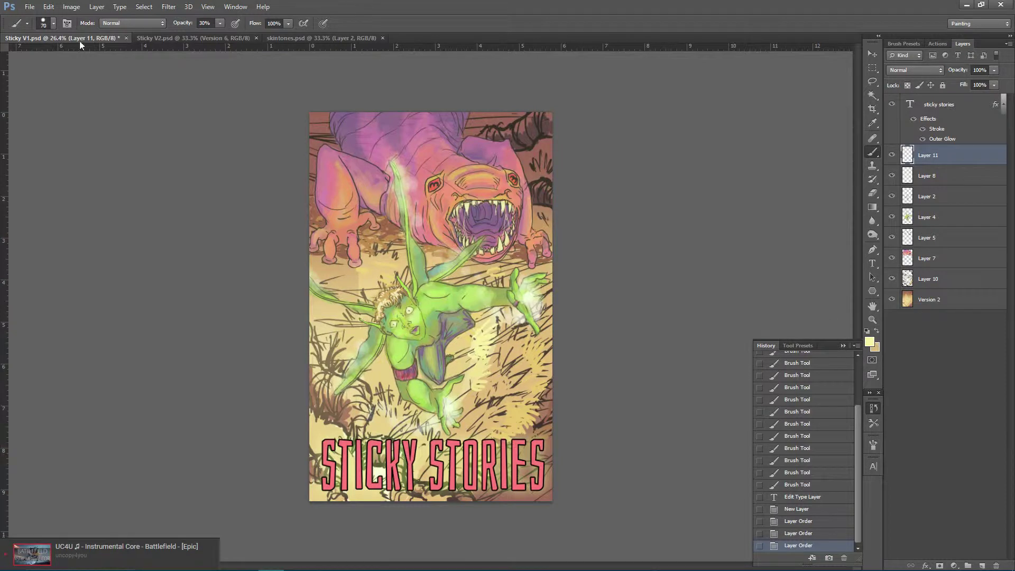
Step: Try a pale reflected gradient across the cover, then undo it
{"action": "left_click", "coordinate": [873, 207]}
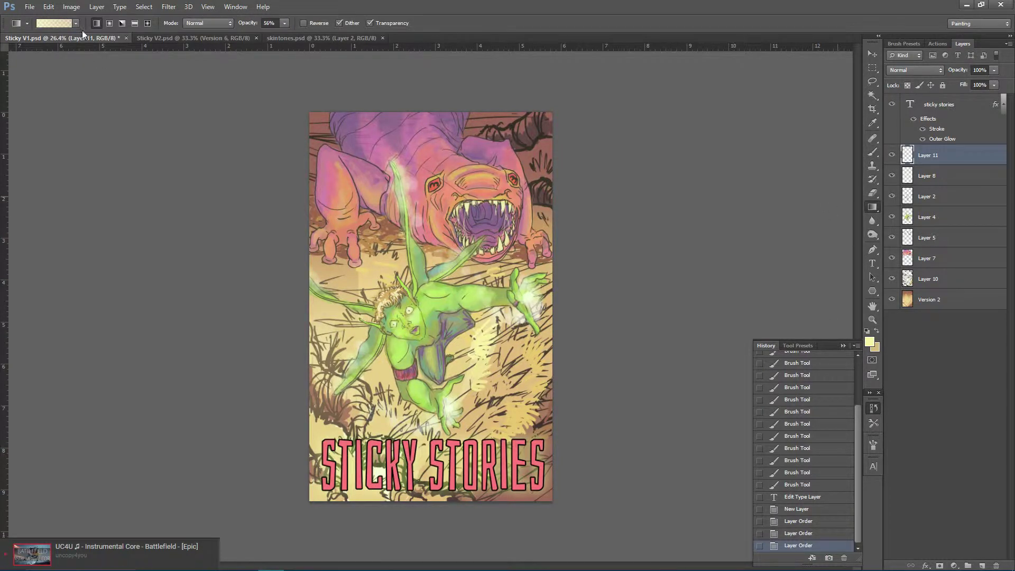
{"action": "left_click", "coordinate": [135, 24]}
{"action": "left_click_drag", "start_coordinate": [453, 464], "coordinate": [455, 418]}
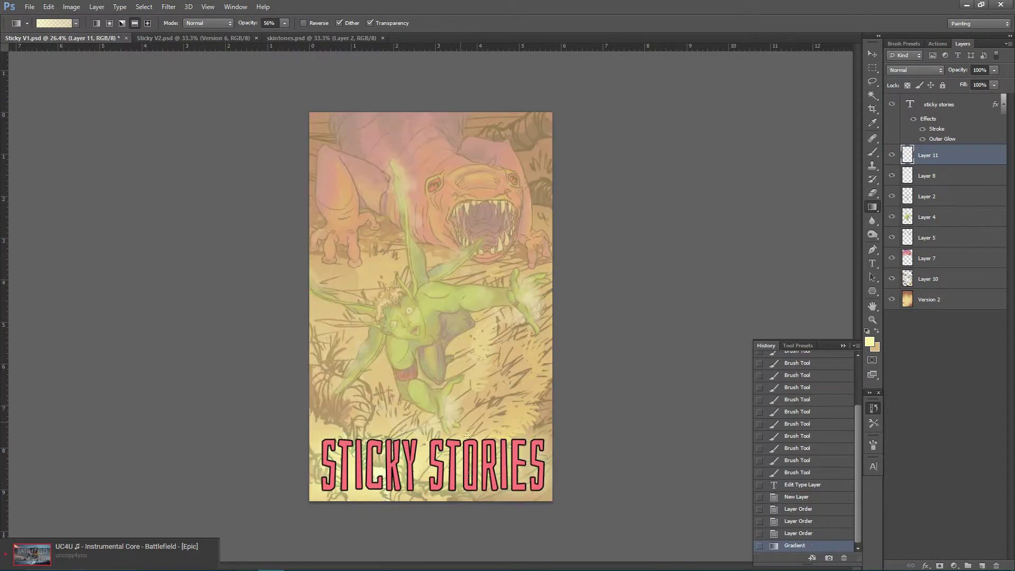
{"action": "left_click", "coordinate": [809, 534]}
{"action": "left_click", "coordinate": [872, 67]}
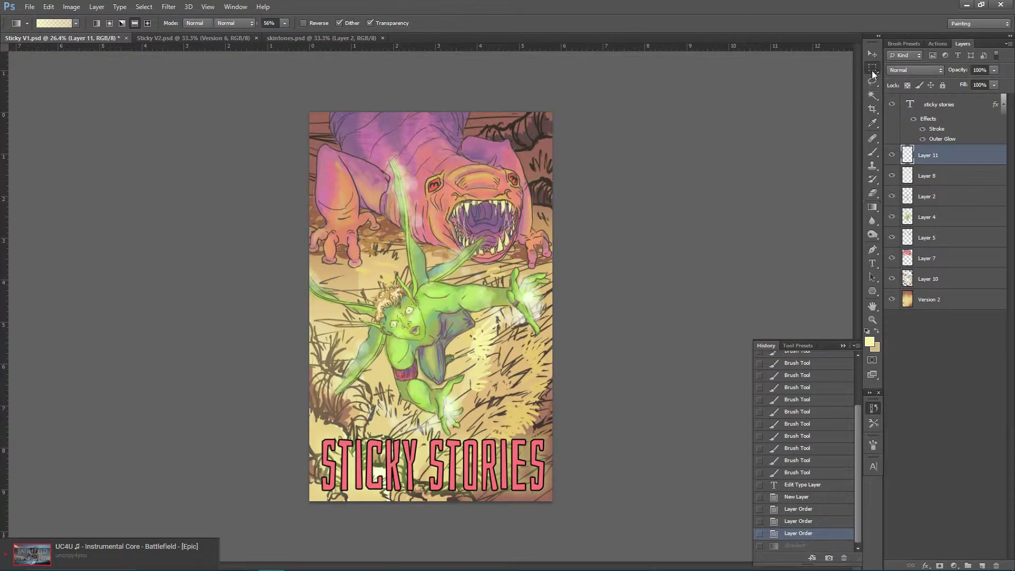
{"action": "left_click_drag", "start_coordinate": [265, 367], "coordinate": [650, 513]}
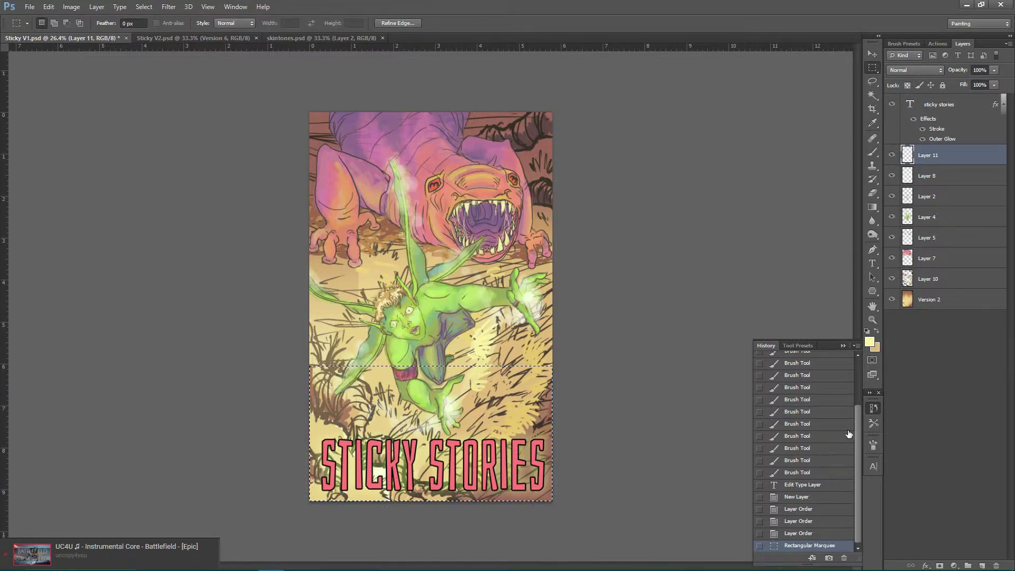
{"action": "left_click", "coordinate": [871, 343]}
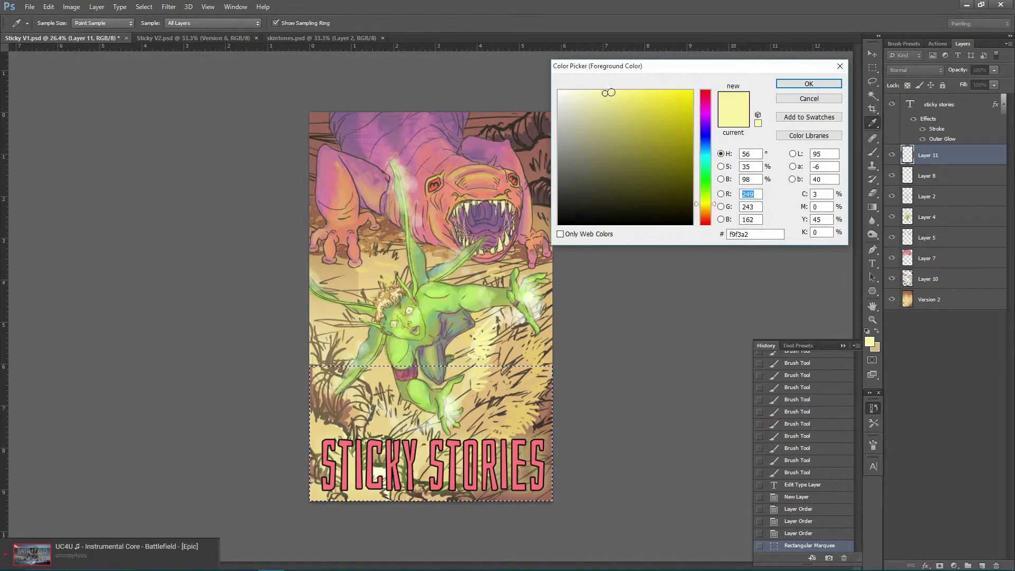
{"action": "left_click", "coordinate": [809, 84]}
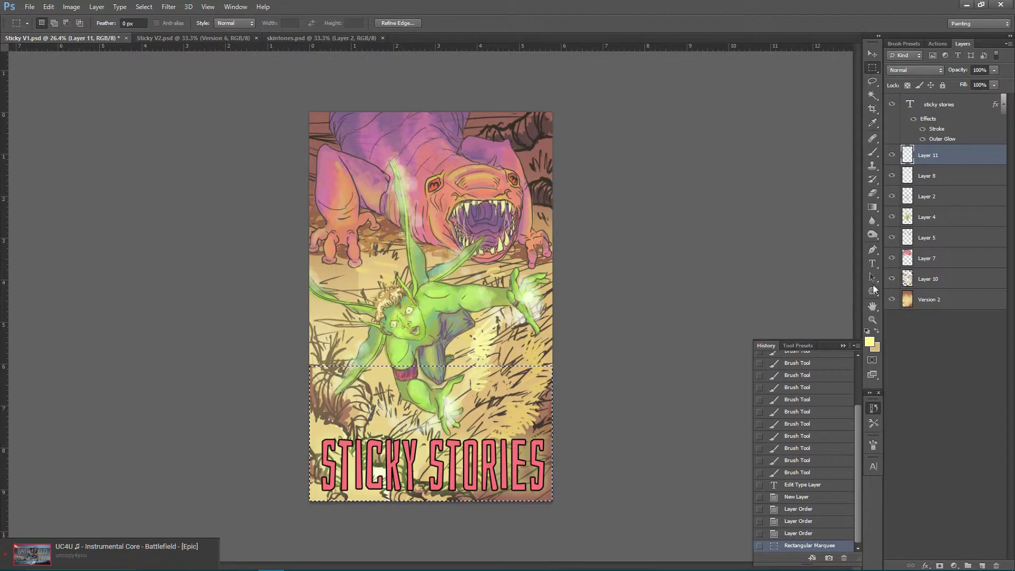
{"action": "left_click", "coordinate": [873, 207]}
{"action": "left_click_drag", "start_coordinate": [458, 463], "coordinate": [458, 370]}
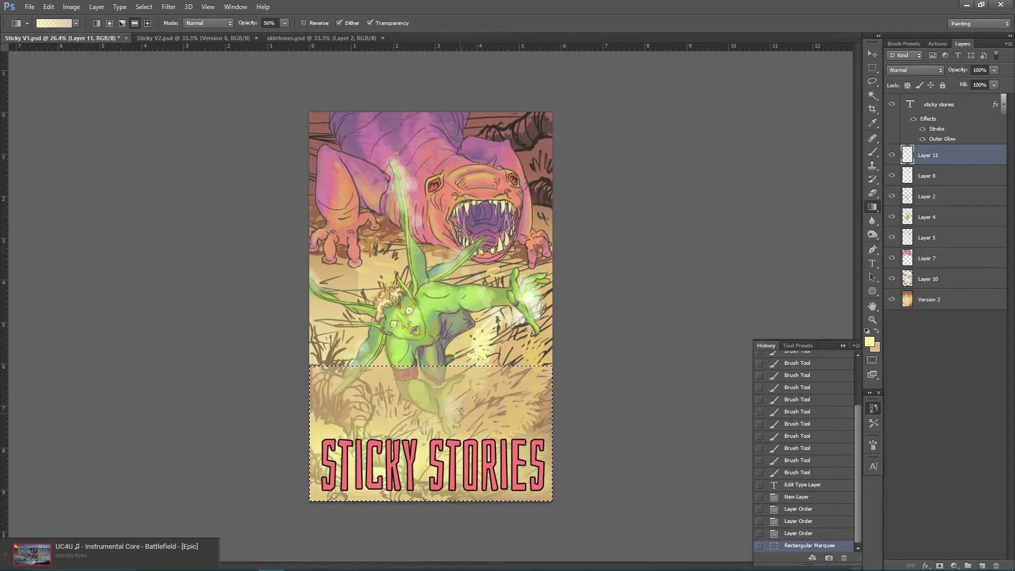
{"action": "left_click_drag", "start_coordinate": [458, 497], "coordinate": [458, 380]}
{"action": "left_click", "coordinate": [803, 529]}
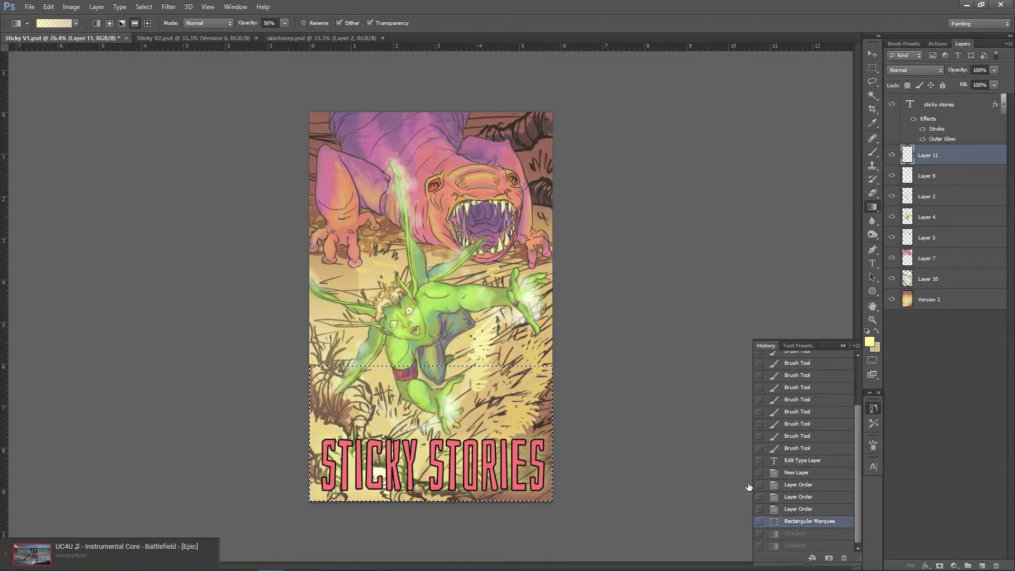
{"action": "left_click_drag", "start_coordinate": [444, 422], "coordinate": [445, 456]}
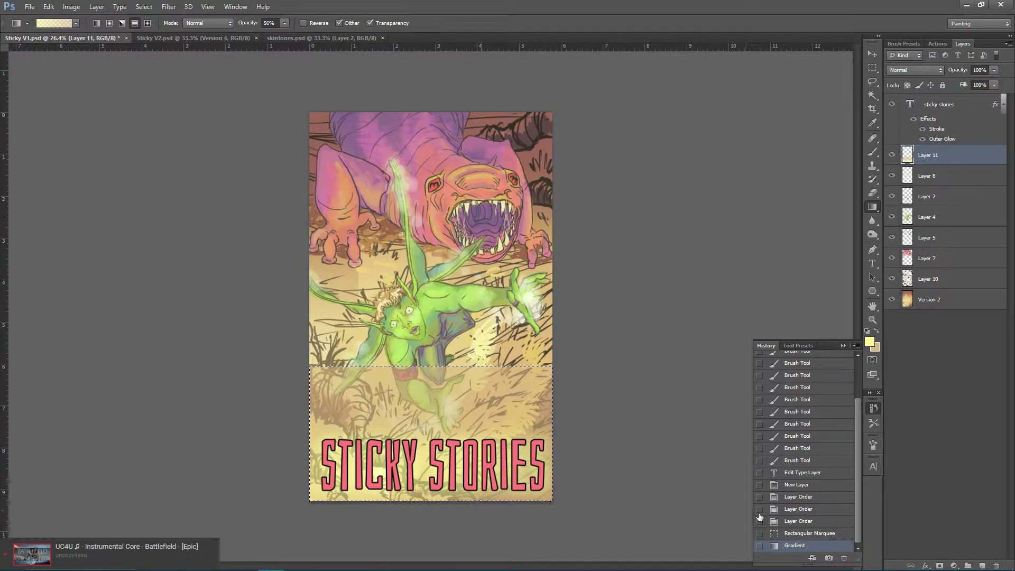
{"action": "left_click", "coordinate": [800, 533]}
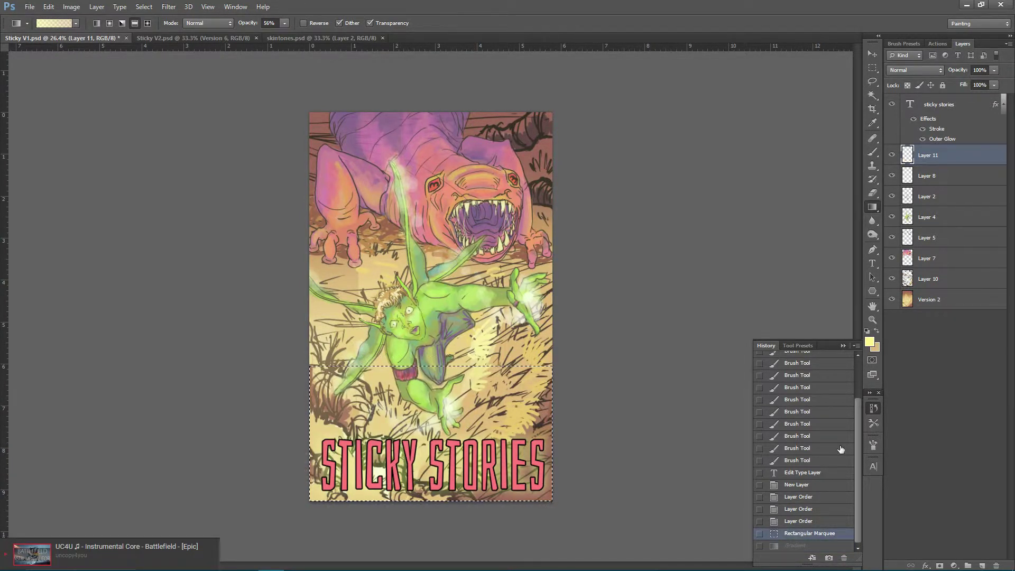
{"action": "left_click", "coordinate": [76, 24]}
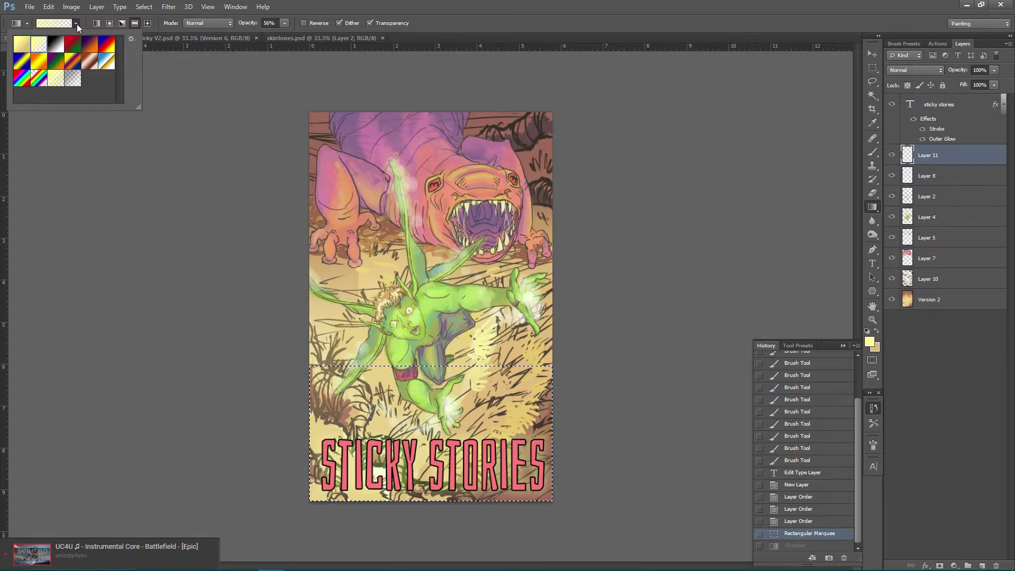
{"action": "left_click", "coordinate": [46, 113]}
{"action": "left_click_drag", "start_coordinate": [442, 418], "coordinate": [448, 544]}
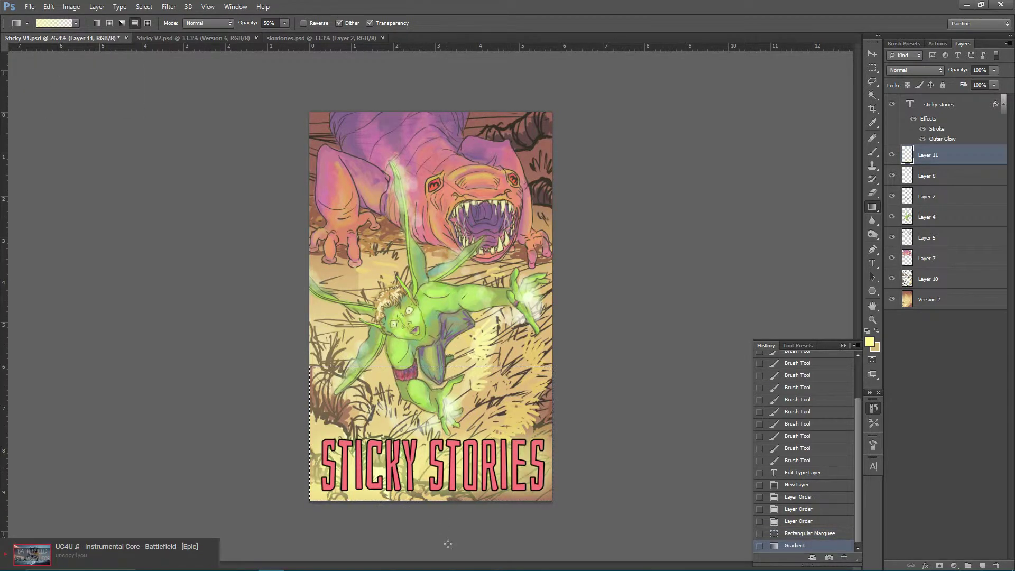
{"action": "left_click", "coordinate": [795, 534]}
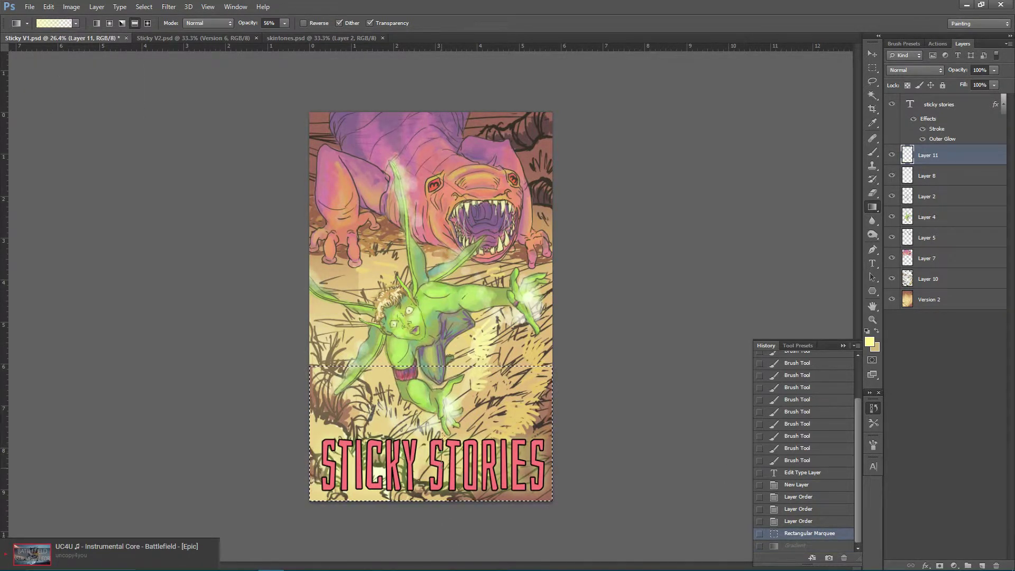
{"action": "left_click_drag", "start_coordinate": [439, 404], "coordinate": [464, 505]}
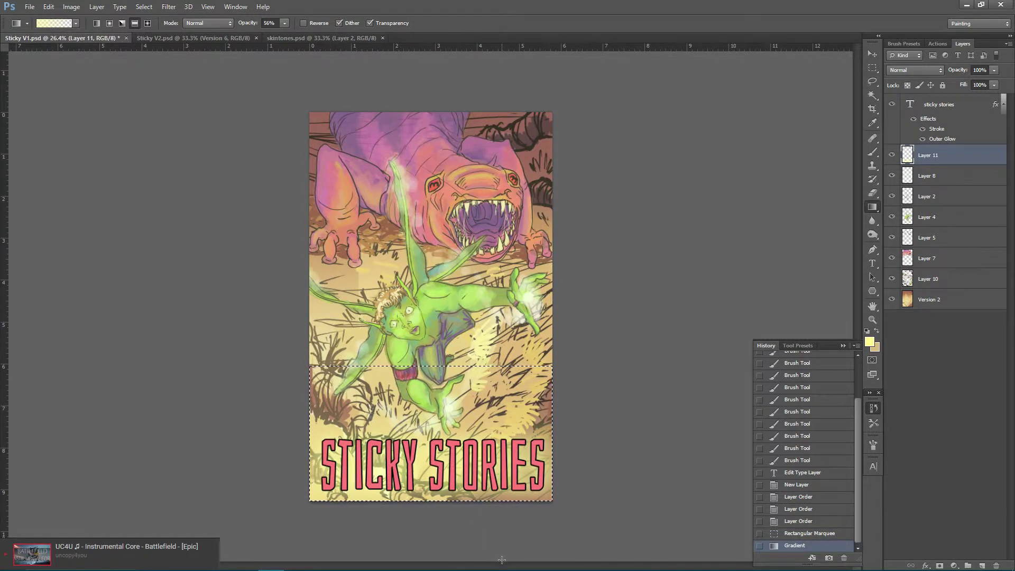
{"action": "left_click", "coordinate": [810, 534]}
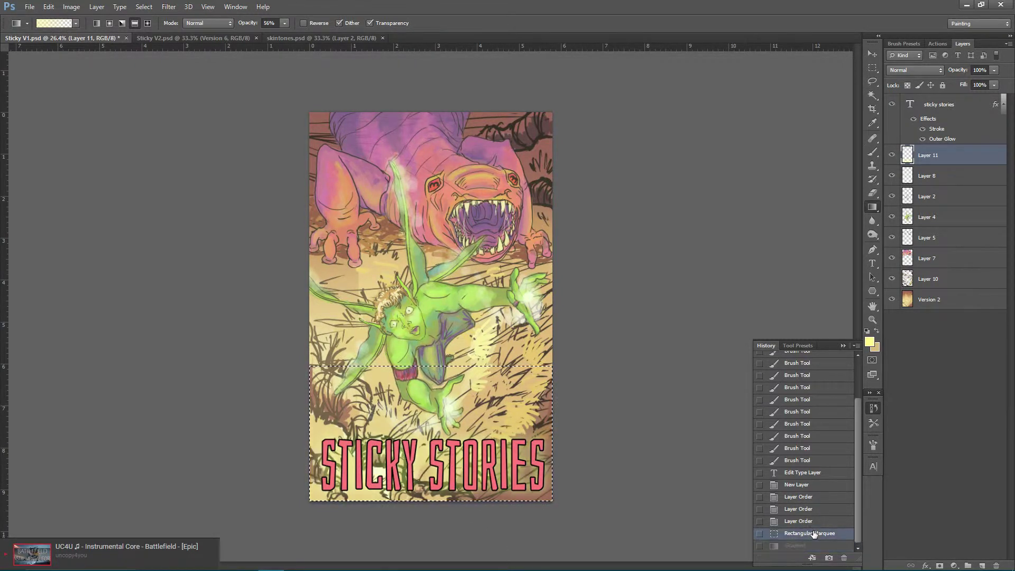
{"action": "left_click_drag", "start_coordinate": [449, 427], "coordinate": [453, 492]}
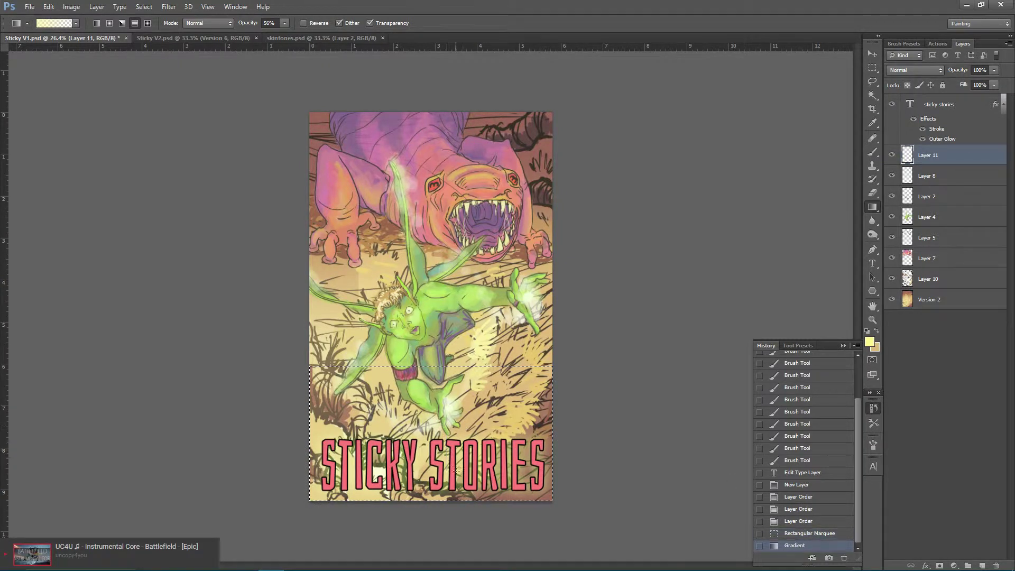
Step: Replace the yellow gradient with a pale green from the figure over the lower area
{"action": "left_click", "coordinate": [794, 533]}
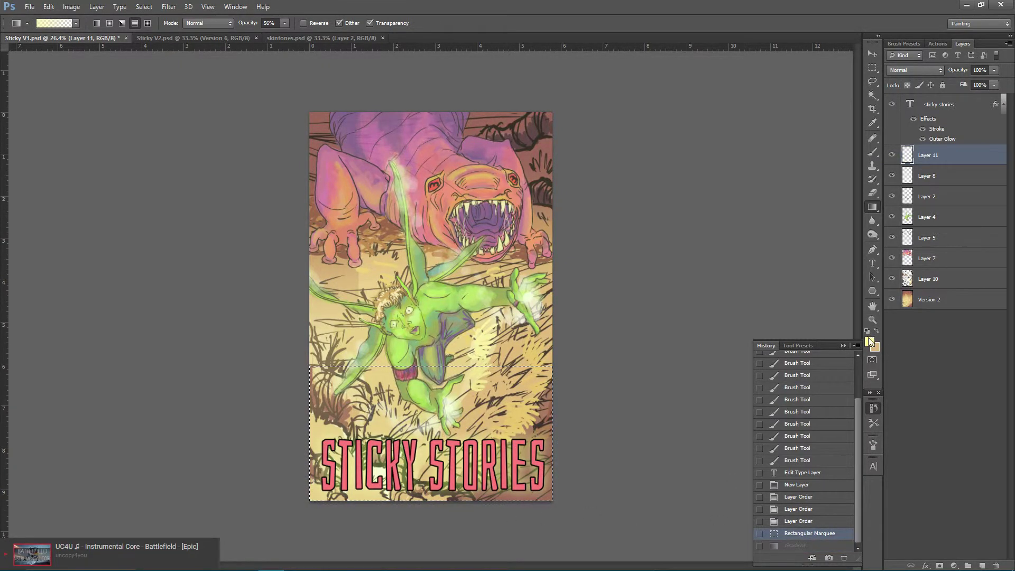
{"action": "left_click", "coordinate": [870, 342]}
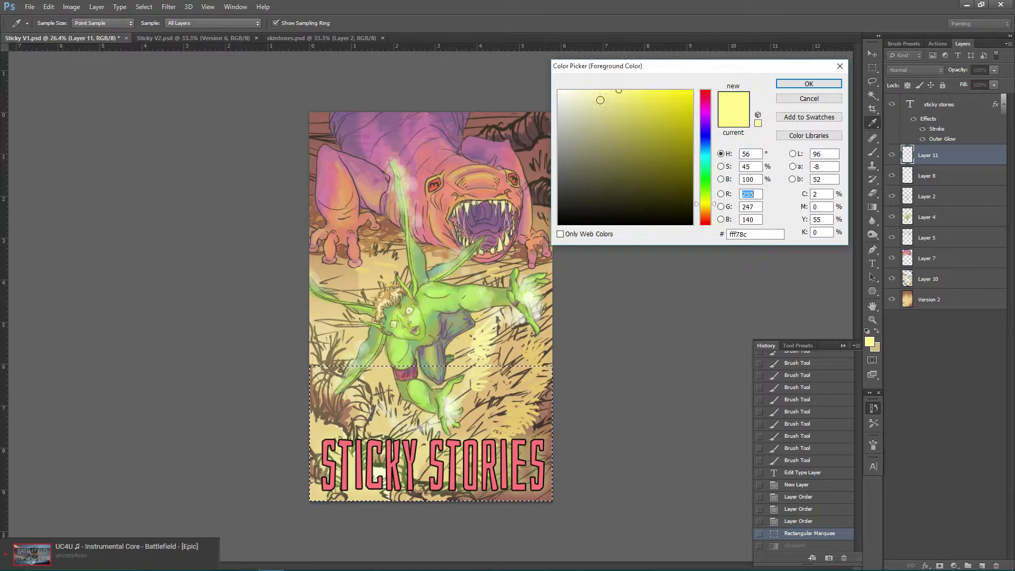
{"action": "left_click", "coordinate": [441, 289]}
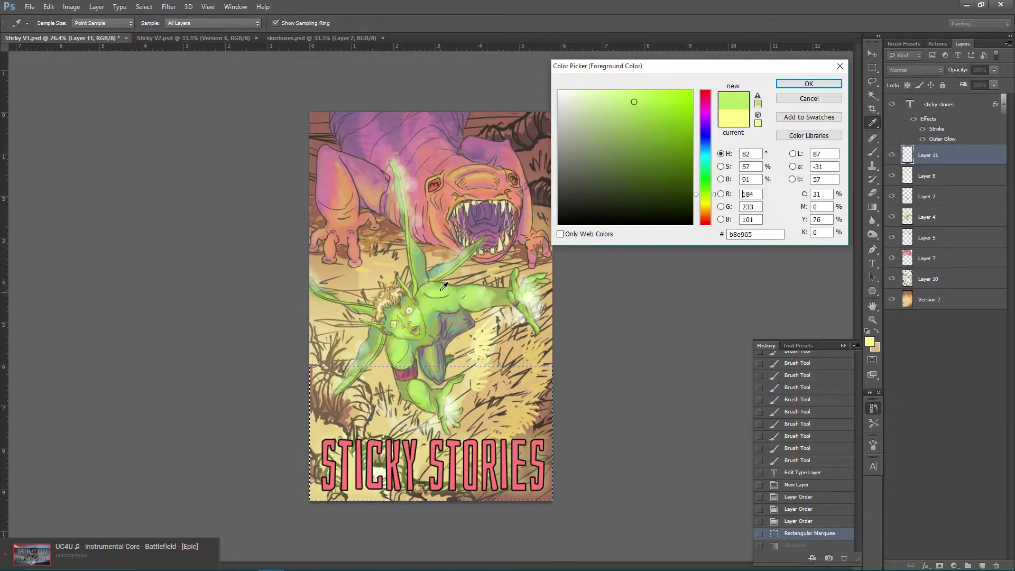
{"action": "left_click", "coordinate": [809, 83]}
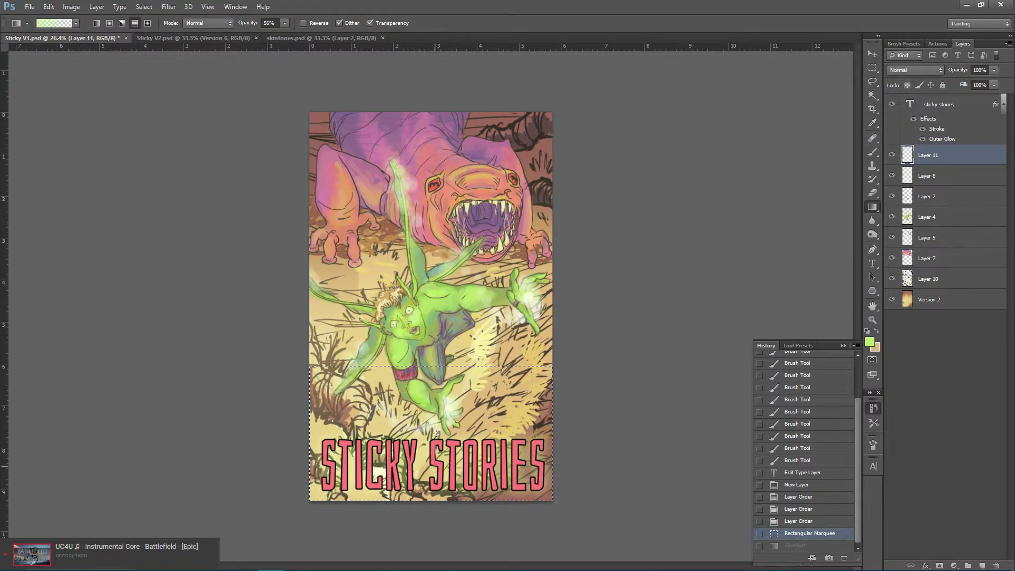
{"action": "left_click_drag", "start_coordinate": [435, 433], "coordinate": [450, 393]}
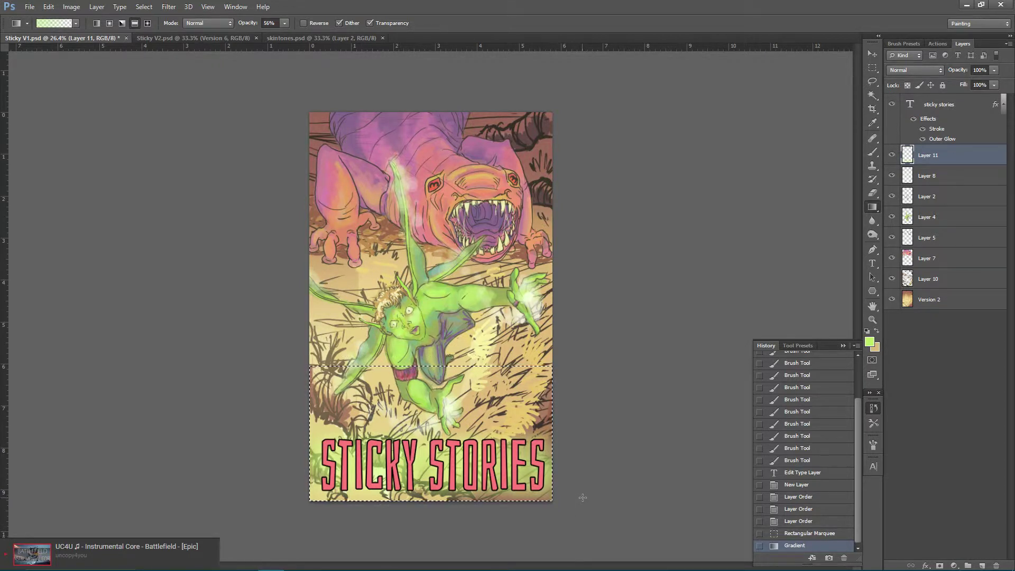
Step: Undo the green gradient and add a new empty layer above Layer 8
{"action": "left_click", "coordinate": [811, 534]}
{"action": "left_click", "coordinate": [955, 176]}
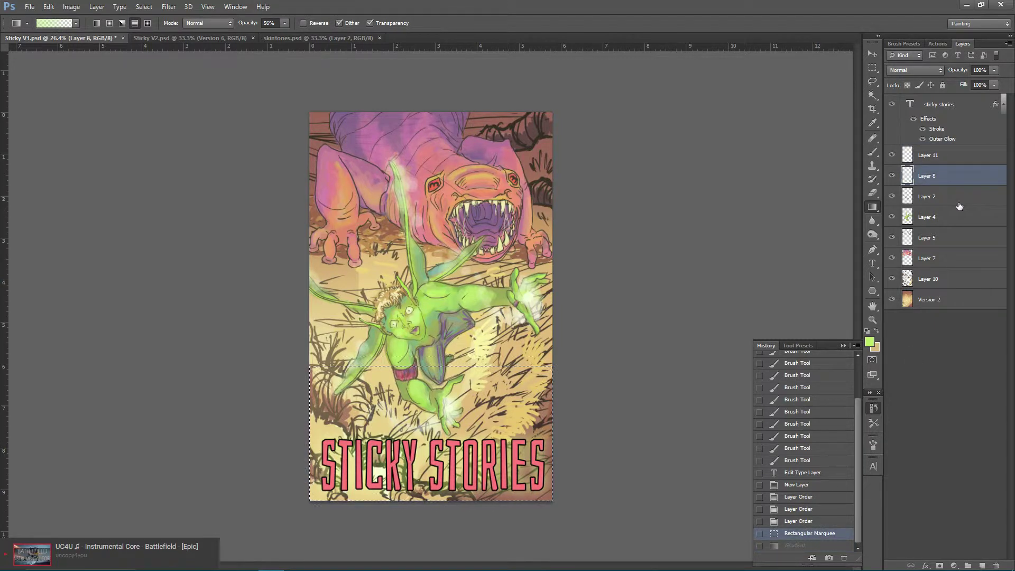
{"action": "left_click", "coordinate": [982, 566]}
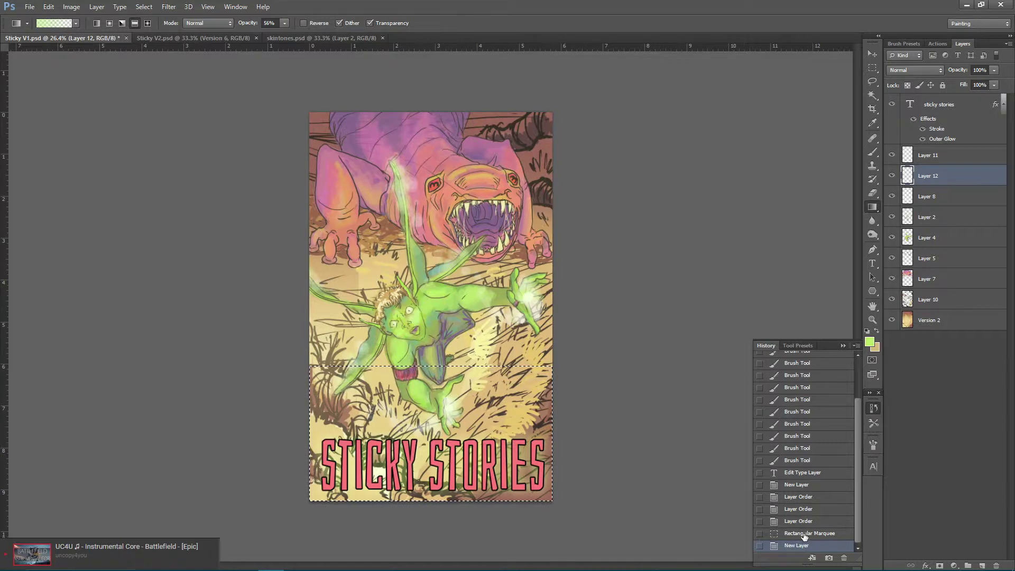
Step: Set a vivid green foreground sampled from the artwork and switch to the Paint Bucket tool
{"action": "left_click", "coordinate": [877, 332]}
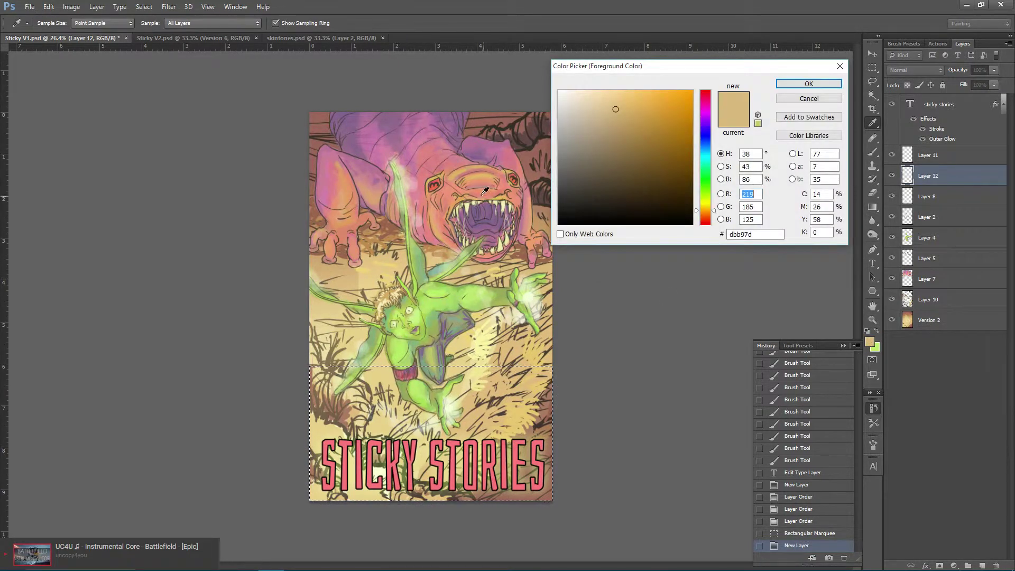
{"action": "left_click", "coordinate": [460, 313]}
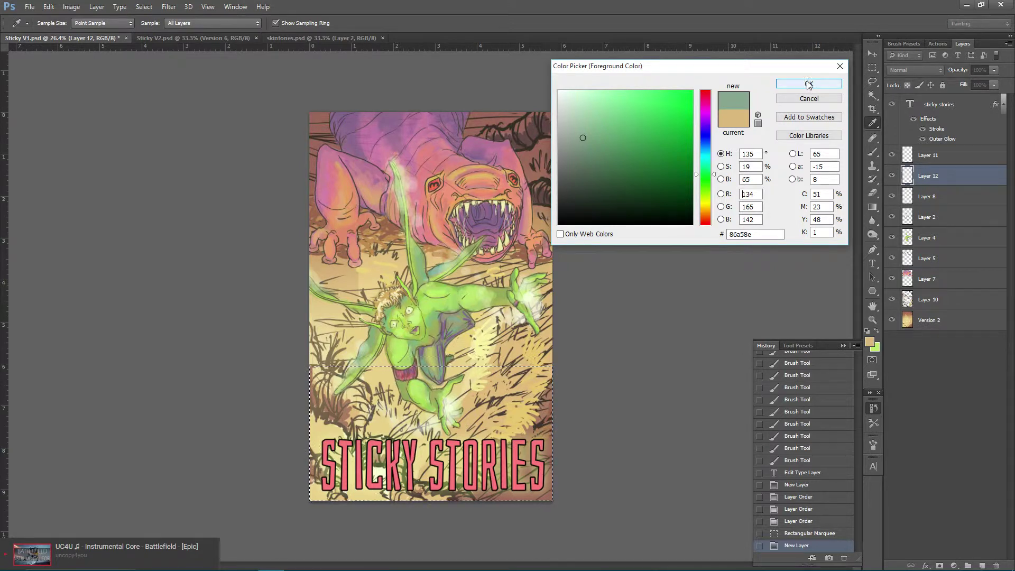
{"action": "left_click_drag", "start_coordinate": [706, 174], "coordinate": [706, 169]}
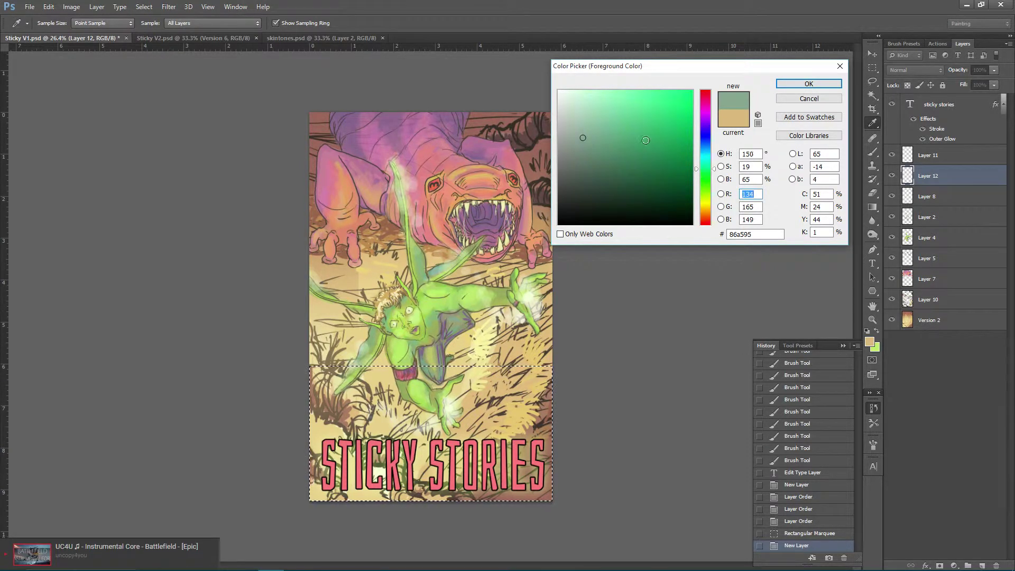
{"action": "left_click", "coordinate": [654, 138]}
{"action": "left_click", "coordinate": [809, 83]}
{"action": "left_click", "coordinate": [873, 207]}
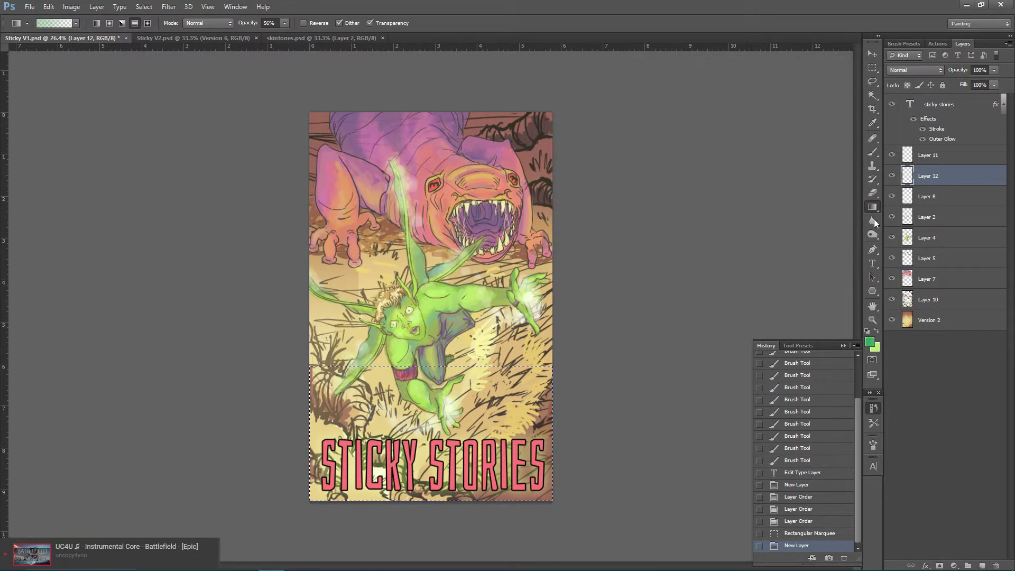
{"action": "right_click", "coordinate": [876, 211]}
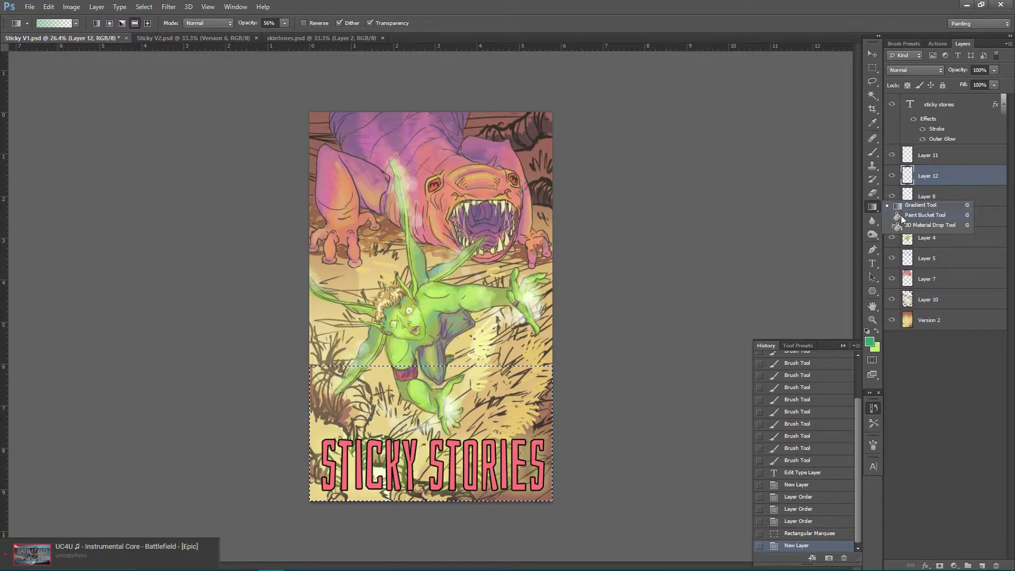
{"action": "left_click", "coordinate": [901, 215]}
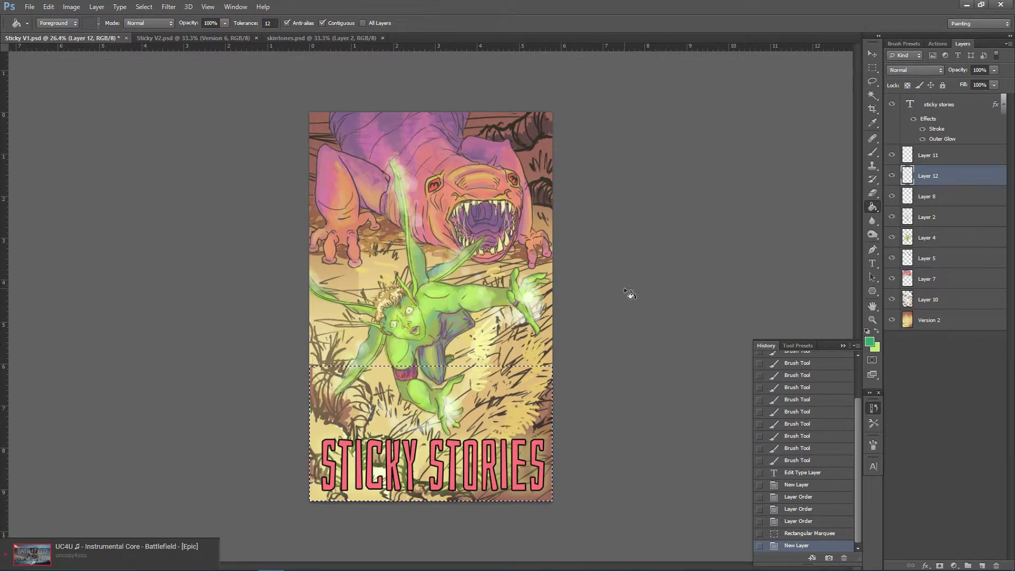
Step: Deselect, bucket-fill Layer 12 with green, and settle its Fill at 12%
{"action": "key", "text": "ctrl+d"}
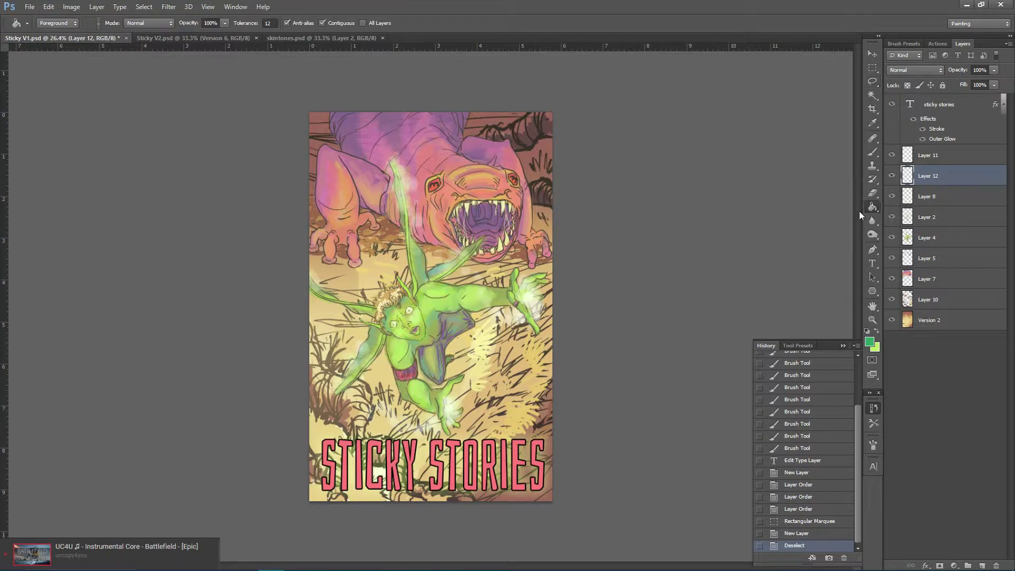
{"action": "left_click", "coordinate": [527, 336]}
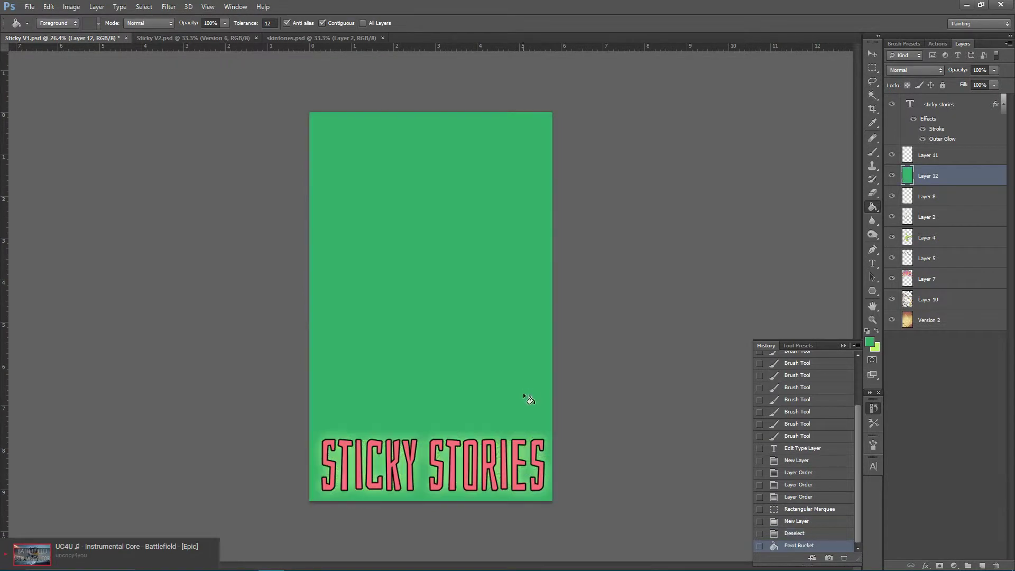
{"action": "left_click", "coordinate": [994, 85]}
{"action": "left_click_drag", "start_coordinate": [988, 96], "coordinate": [947, 96]}
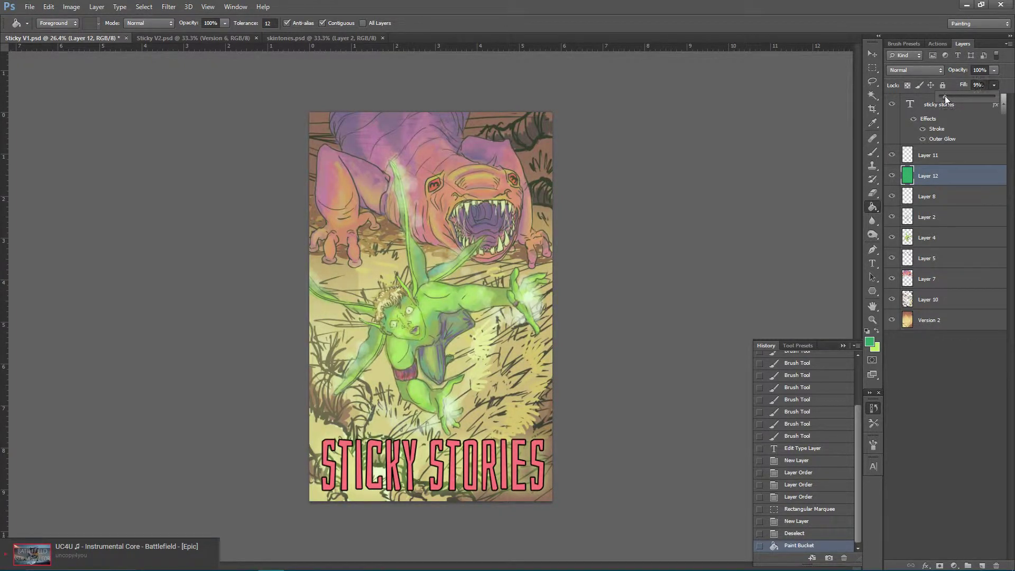
{"action": "left_click_drag", "start_coordinate": [944, 96], "coordinate": [947, 97]}
{"action": "mouse_move", "coordinate": [947, 97]}
{"action": "left_mouse_down"}
{"action": "mouse_move", "coordinate": [994, 96]}
{"action": "mouse_move", "coordinate": [957, 82]}
{"action": "mouse_move", "coordinate": [949, 85]}
{"action": "mouse_move", "coordinate": [999, 85]}
{"action": "mouse_move", "coordinate": [942, 98]}
{"action": "left_mouse_up"}
{"action": "left_click", "coordinate": [995, 84]}
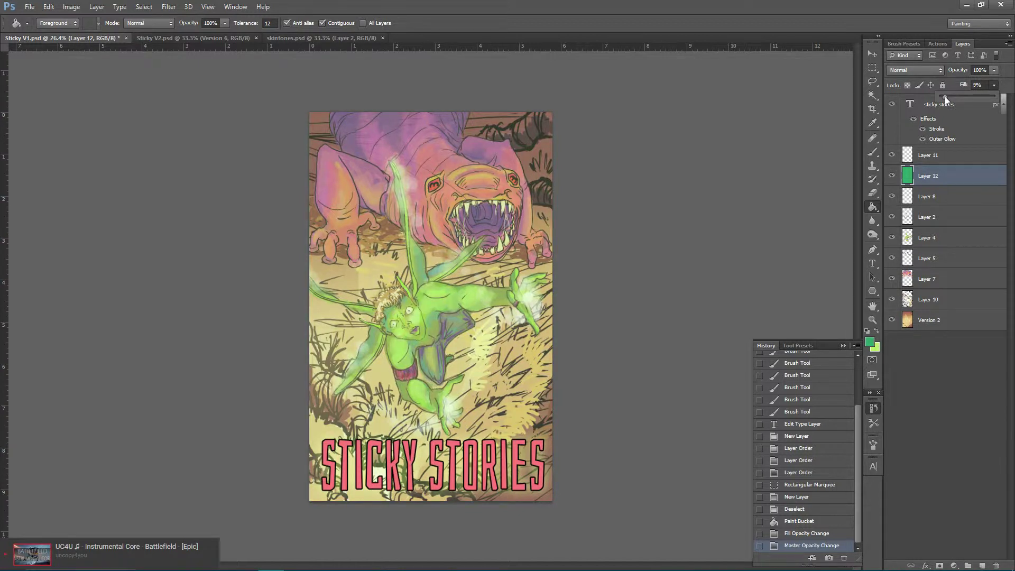
{"action": "left_click_drag", "start_coordinate": [945, 96], "coordinate": [946, 96]}
{"action": "left_click_drag", "start_coordinate": [946, 97], "coordinate": [947, 97]}
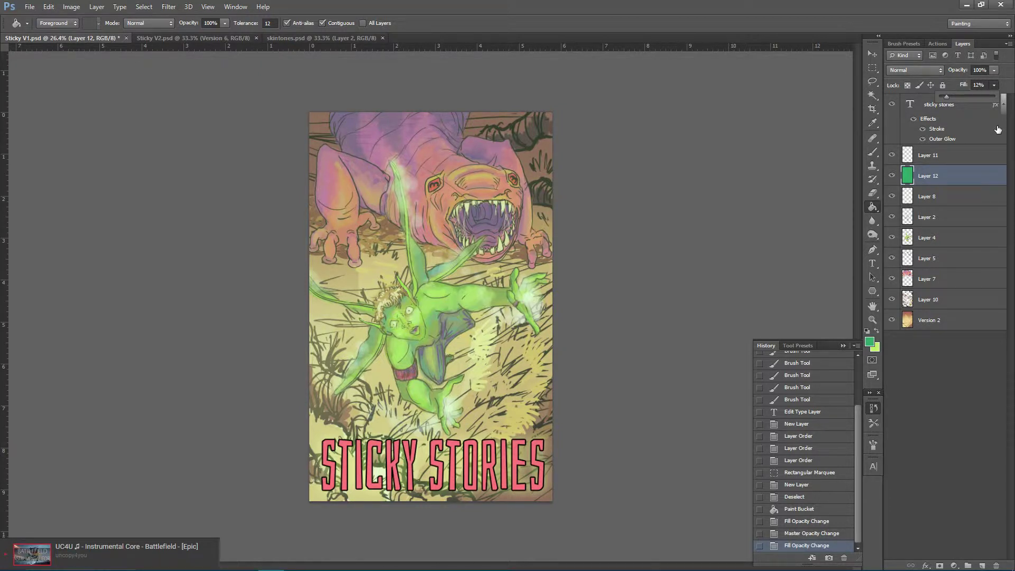
{"action": "left_click", "coordinate": [990, 159]}
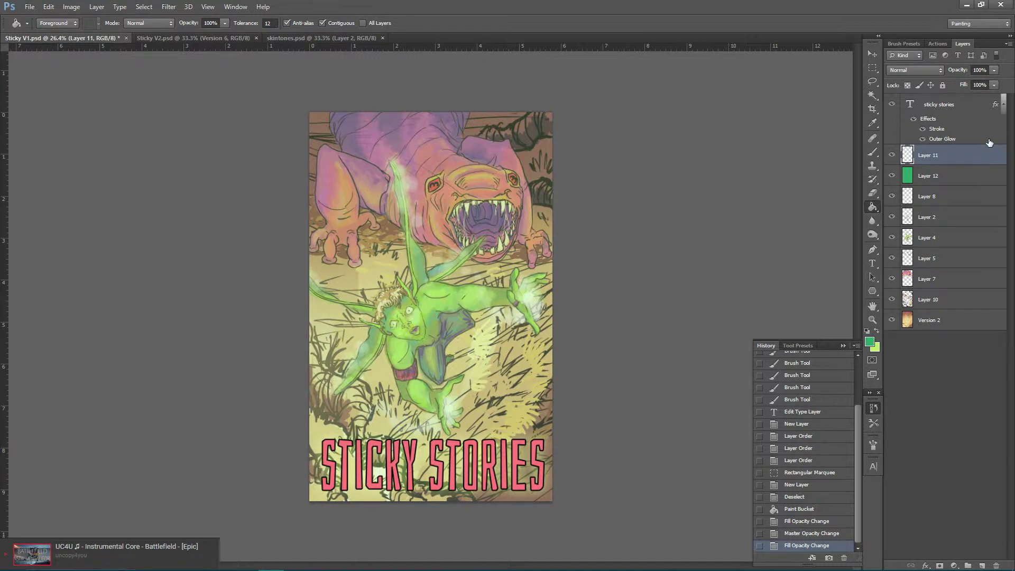
{"action": "left_click", "coordinate": [893, 217]}
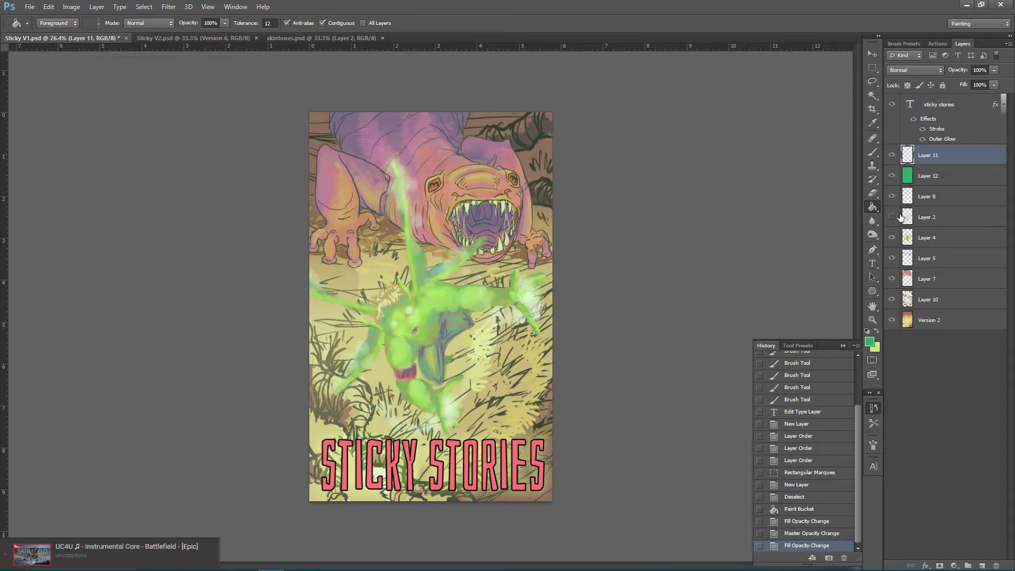
{"action": "left_click", "coordinate": [892, 217]}
{"action": "left_click", "coordinate": [892, 196]}
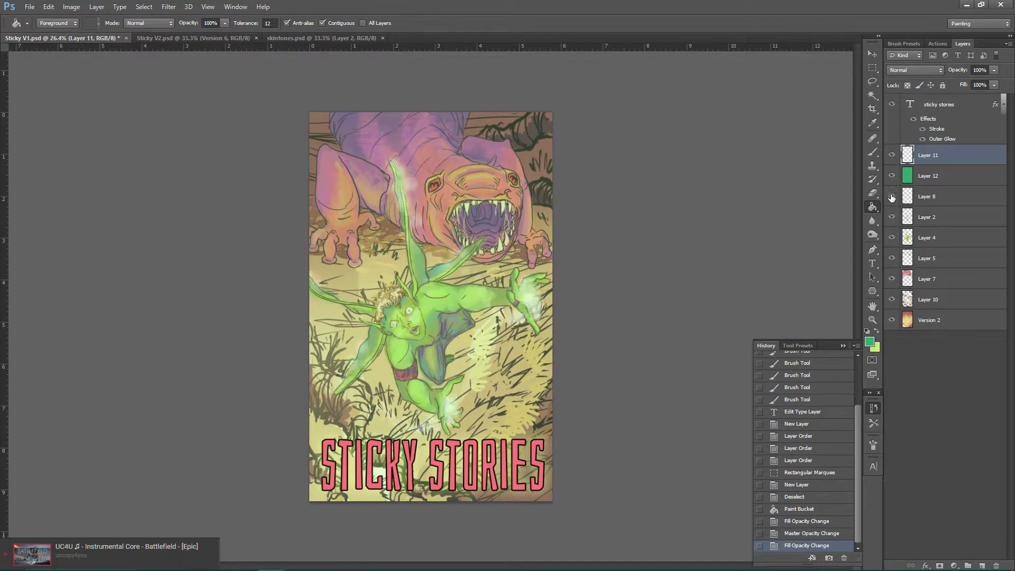
{"action": "left_click", "coordinate": [892, 197]}
{"action": "left_click", "coordinate": [891, 197]}
Step: Set Layer 12's blend mode to Color Burn after trying Multiply
{"action": "left_click", "coordinate": [943, 179]}
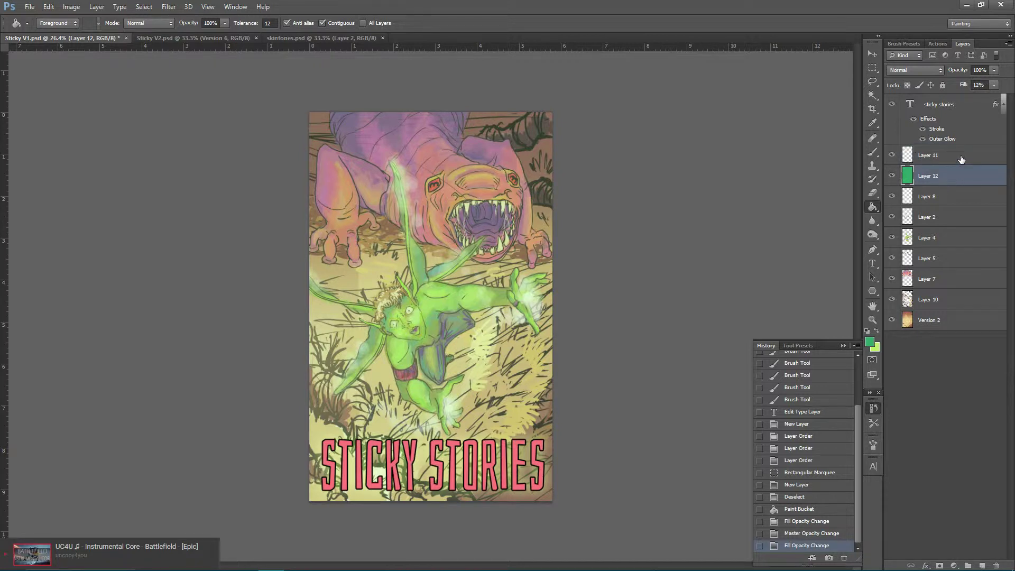
{"action": "left_click", "coordinate": [933, 70]}
{"action": "left_click", "coordinate": [924, 114]}
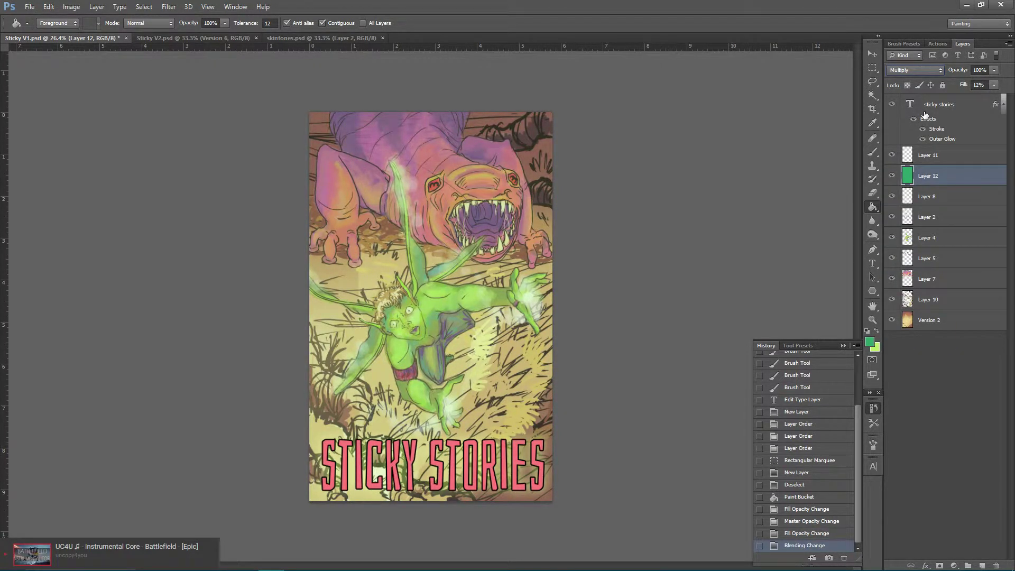
{"action": "left_click", "coordinate": [941, 69]}
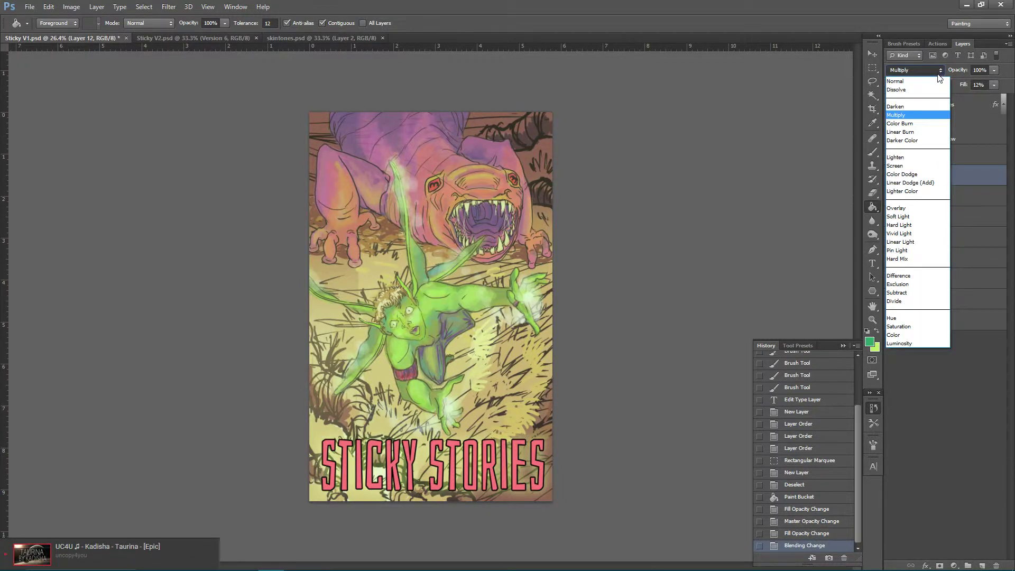
{"action": "left_click", "coordinate": [927, 126]}
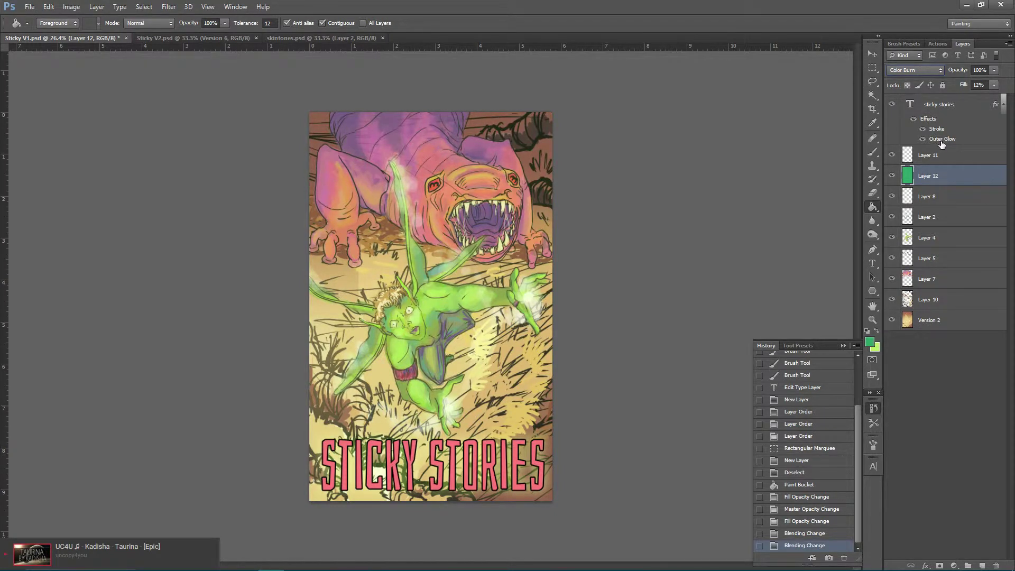
Step: Adjust Layer 12's Fill to 18%, toggling its visibility to compare the tint
{"action": "left_click", "coordinate": [994, 84]}
{"action": "left_click_drag", "start_coordinate": [1001, 98], "coordinate": [980, 100]}
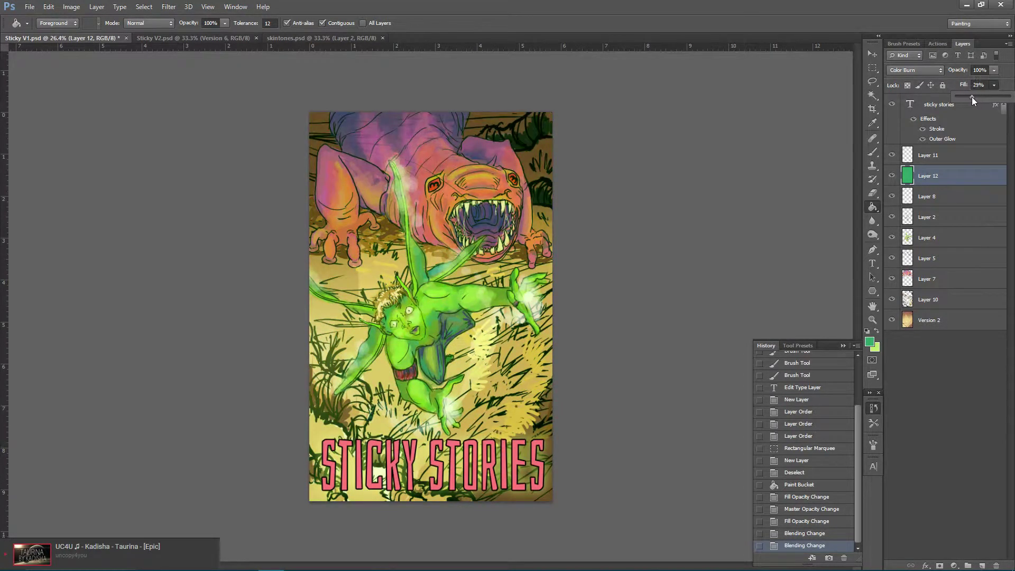
{"action": "left_click_drag", "start_coordinate": [967, 97], "coordinate": [963, 97]}
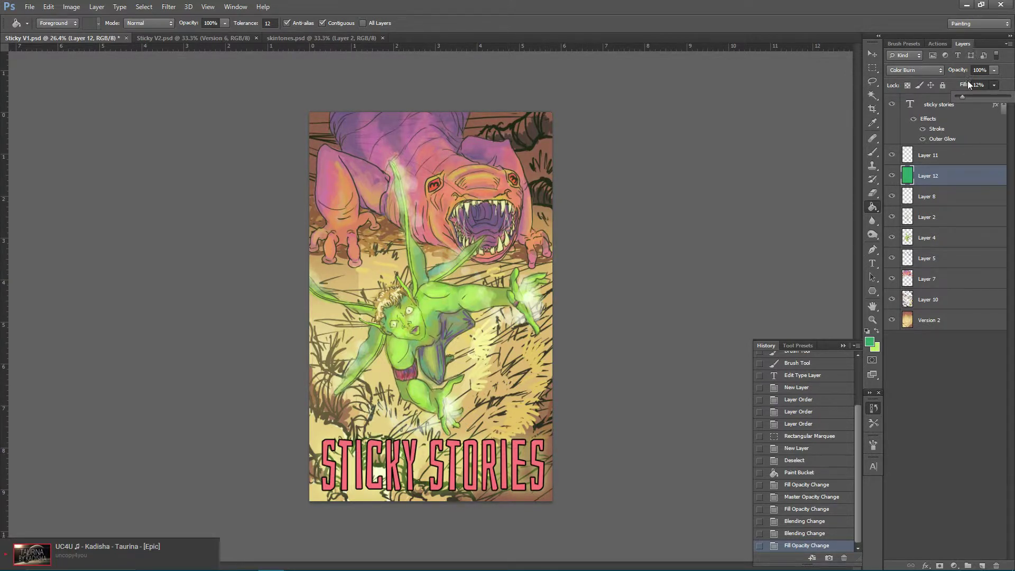
{"action": "left_click", "coordinate": [892, 177]}
{"action": "left_click", "coordinate": [892, 176]}
{"action": "left_click", "coordinate": [994, 85]}
{"action": "left_click_drag", "start_coordinate": [966, 98], "coordinate": [966, 97]}
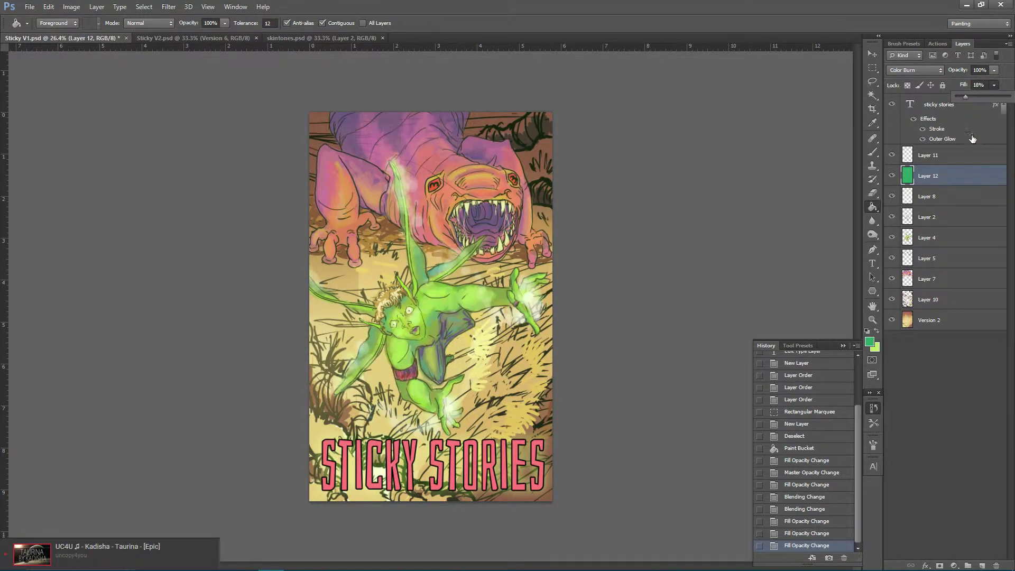
{"action": "left_click", "coordinate": [947, 389]}
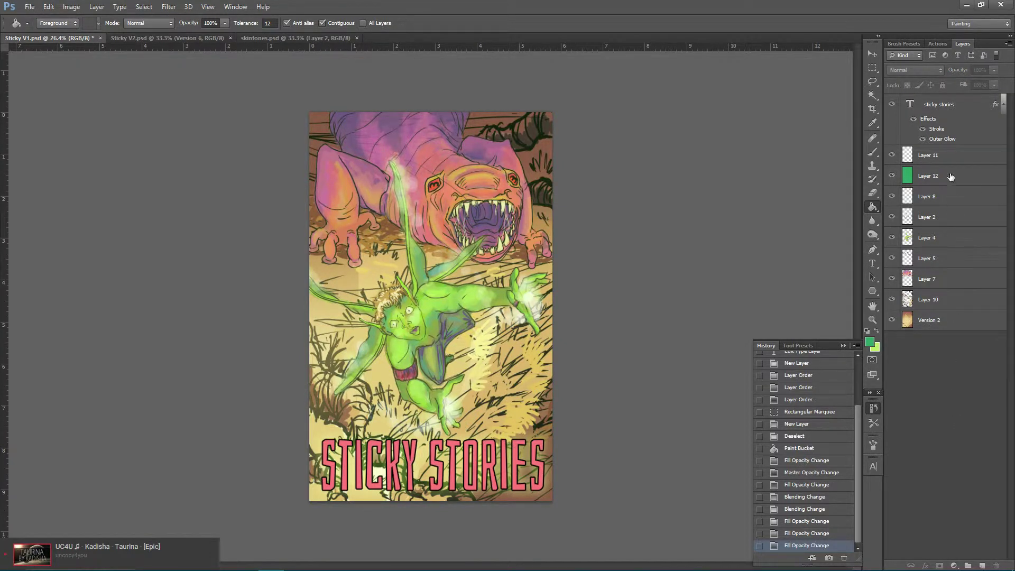
{"action": "left_click", "coordinate": [958, 103]}
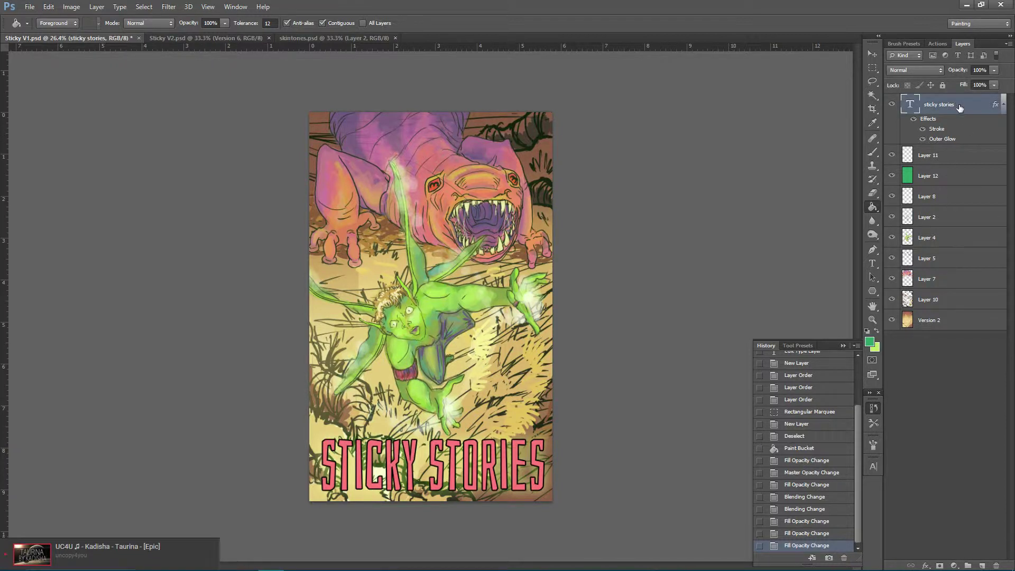
{"action": "left_click", "coordinate": [957, 156]}
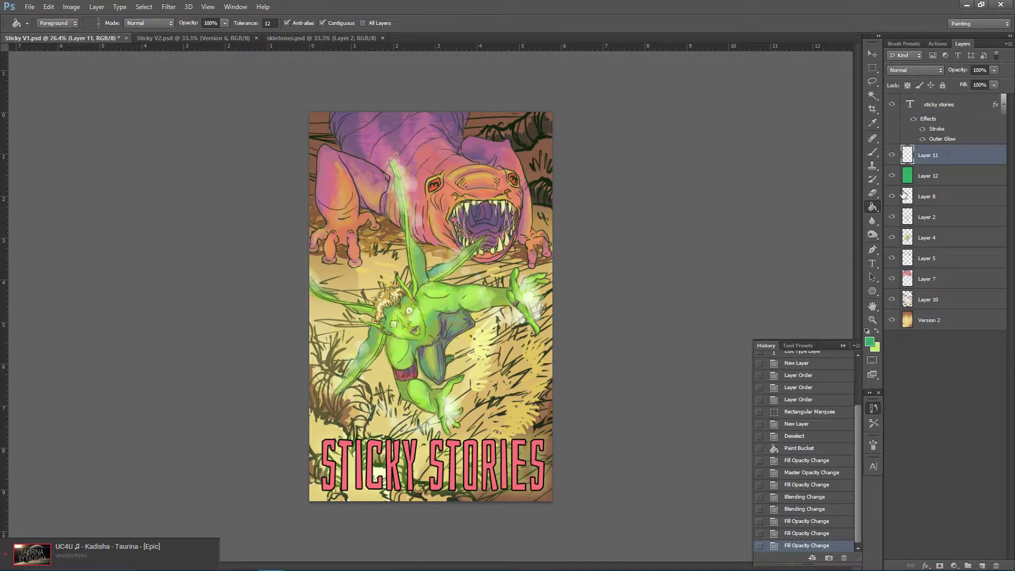
Step: Switch to the Gradient tool, try a light green gradient on the lower cover, then undo it
{"action": "right_click", "coordinate": [874, 208]}
{"action": "left_click", "coordinate": [931, 207]}
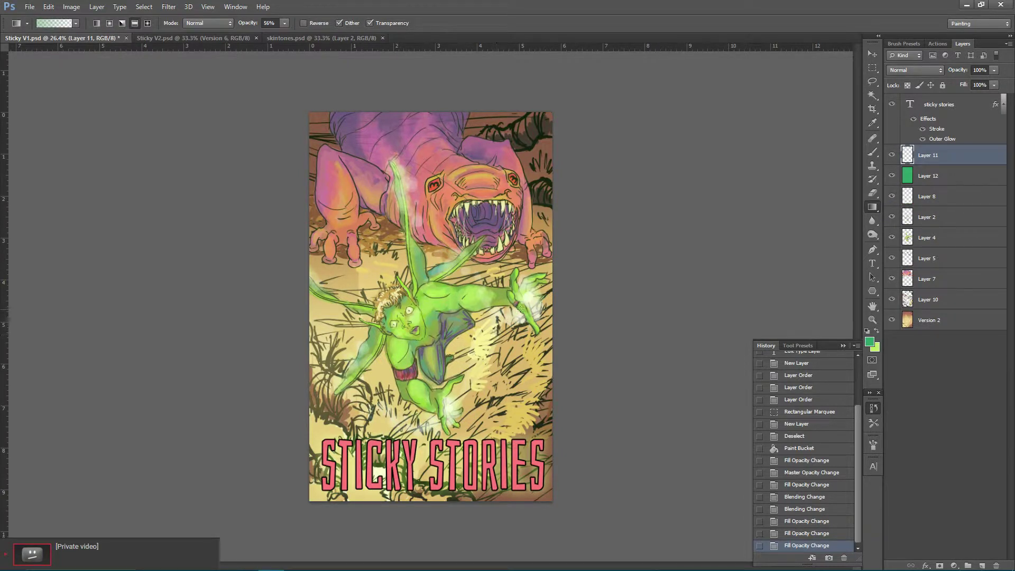
{"action": "left_click", "coordinate": [877, 331]}
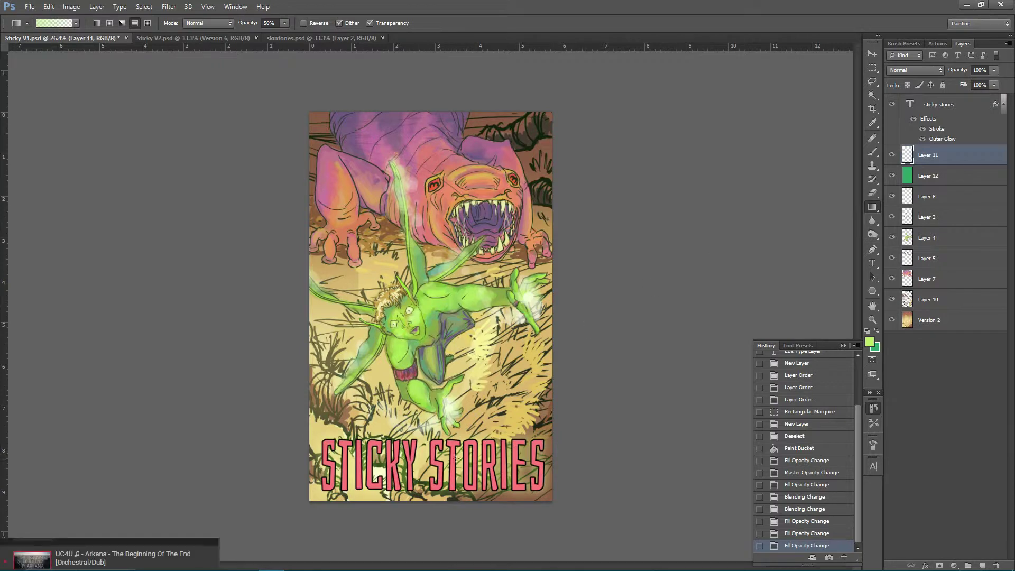
{"action": "left_click_drag", "start_coordinate": [454, 459], "coordinate": [455, 397]}
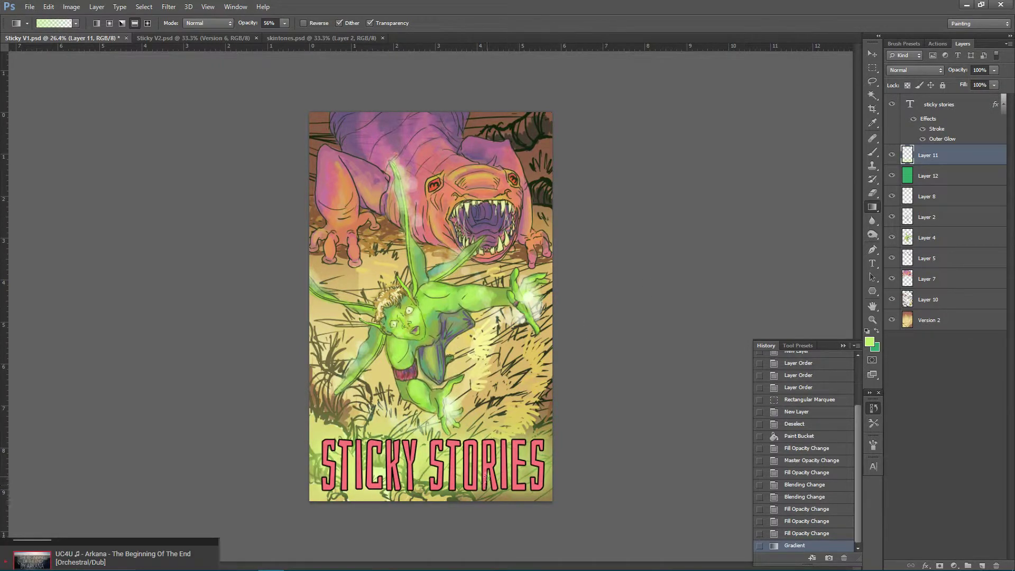
{"action": "left_click", "coordinate": [807, 533]}
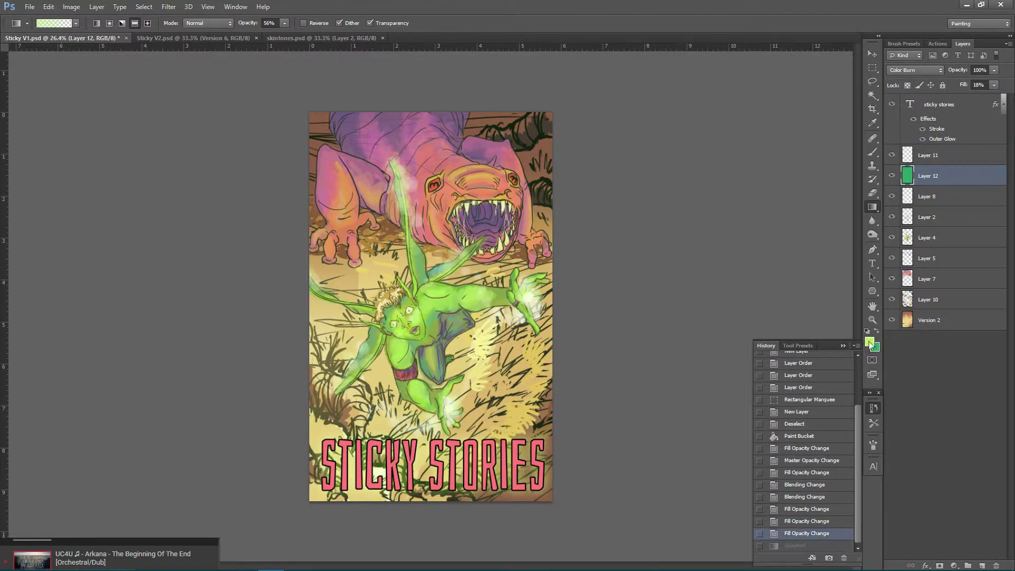
Step: Set a pale yellow foreground and drag the yellow gradient on Layer 11
{"action": "left_click", "coordinate": [870, 342]}
{"action": "left_click", "coordinate": [488, 333]}
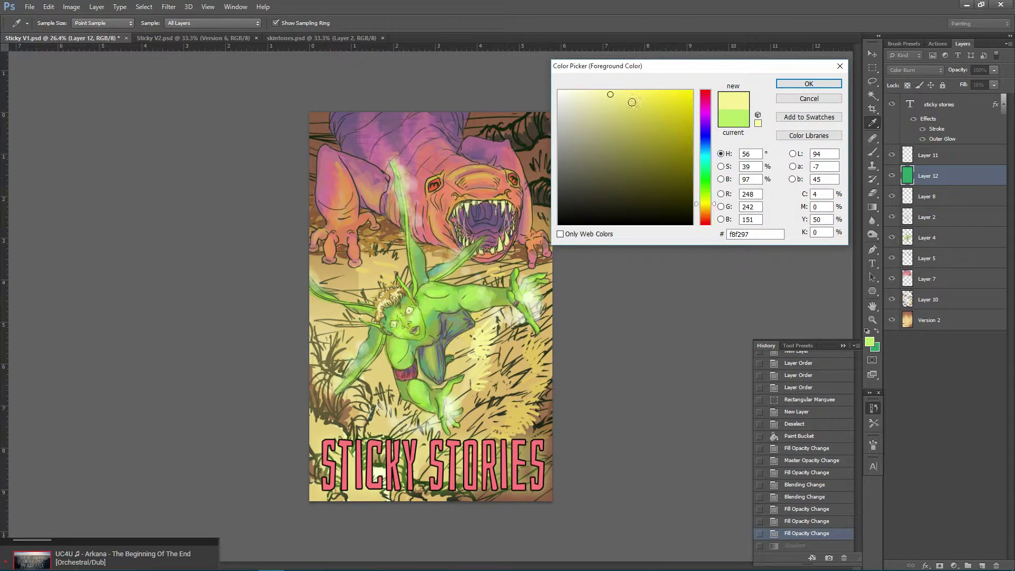
{"action": "left_click", "coordinate": [596, 92]}
{"action": "left_click", "coordinate": [809, 83]}
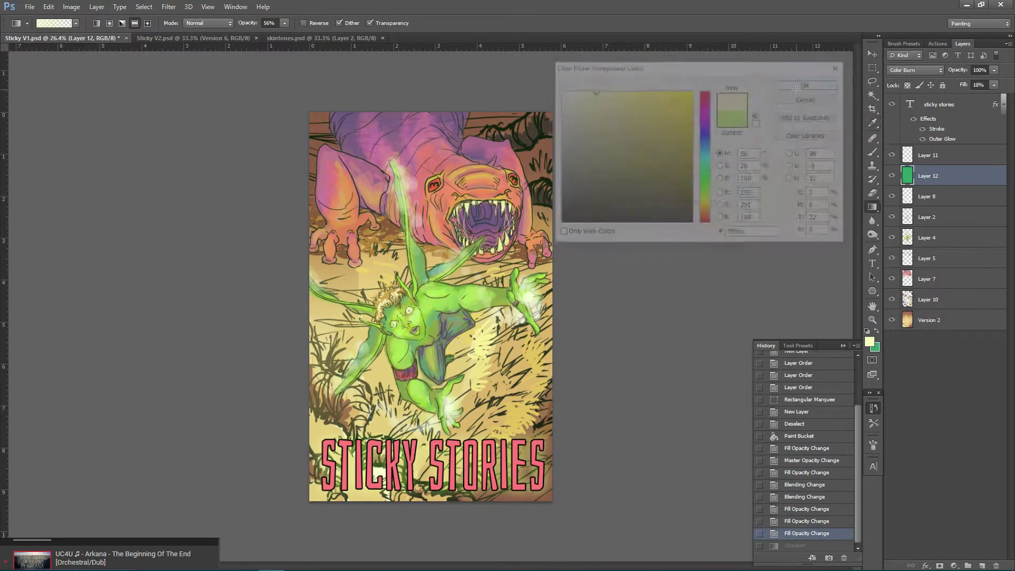
{"action": "left_click_drag", "start_coordinate": [459, 467], "coordinate": [460, 418]}
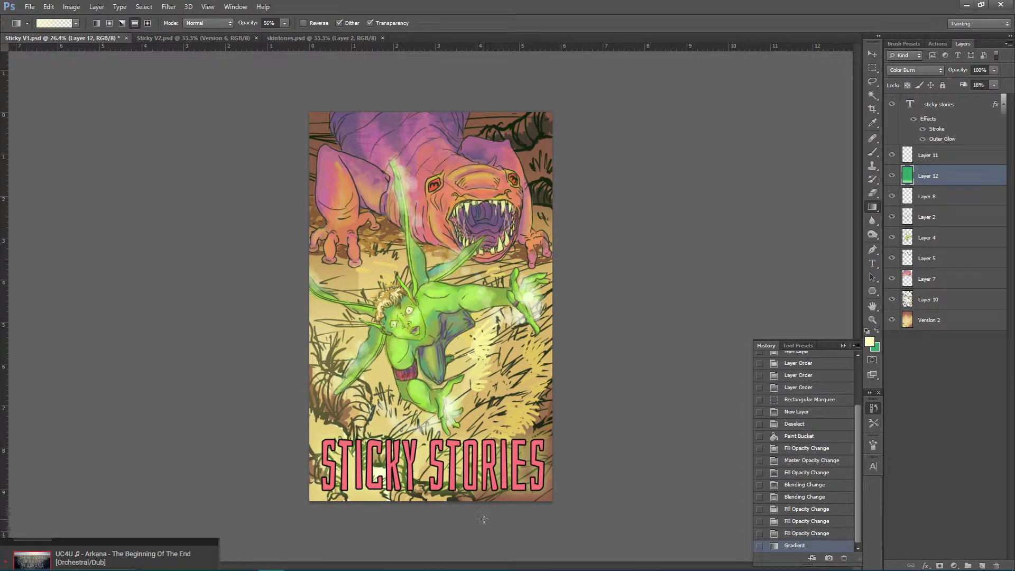
{"action": "left_click", "coordinate": [820, 534]}
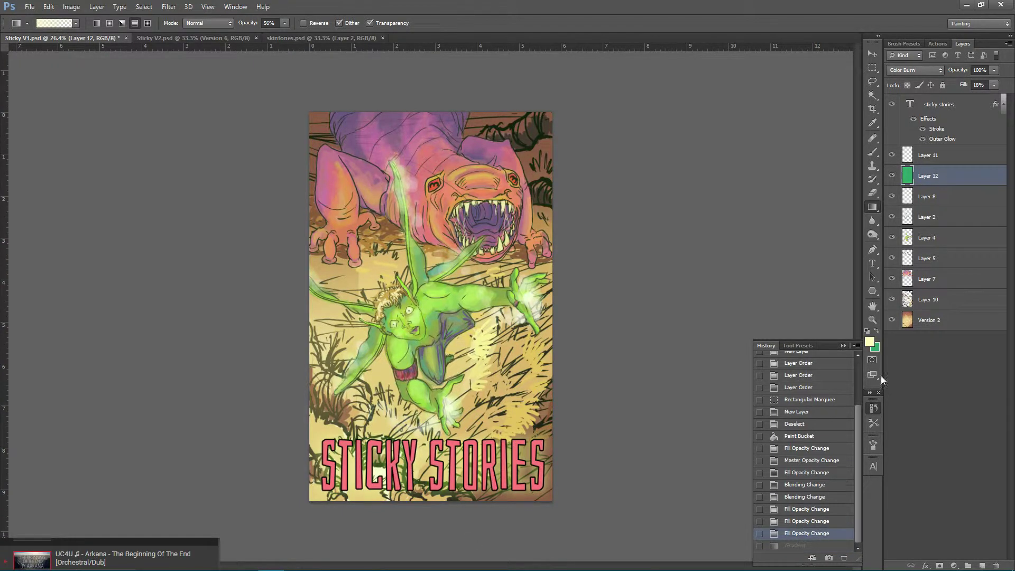
{"action": "left_click", "coordinate": [950, 155]}
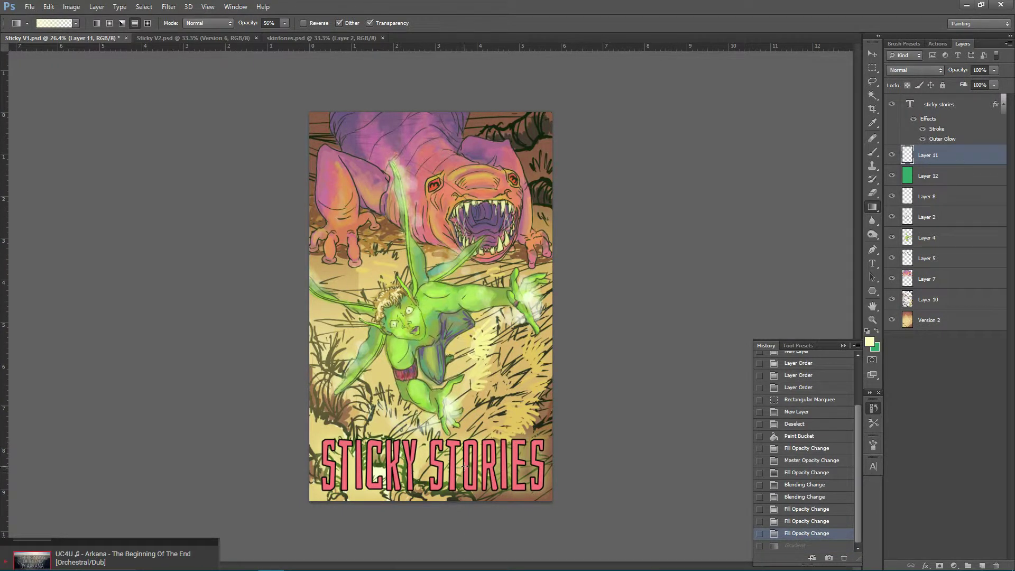
{"action": "left_click_drag", "start_coordinate": [466, 417], "coordinate": [466, 417]}
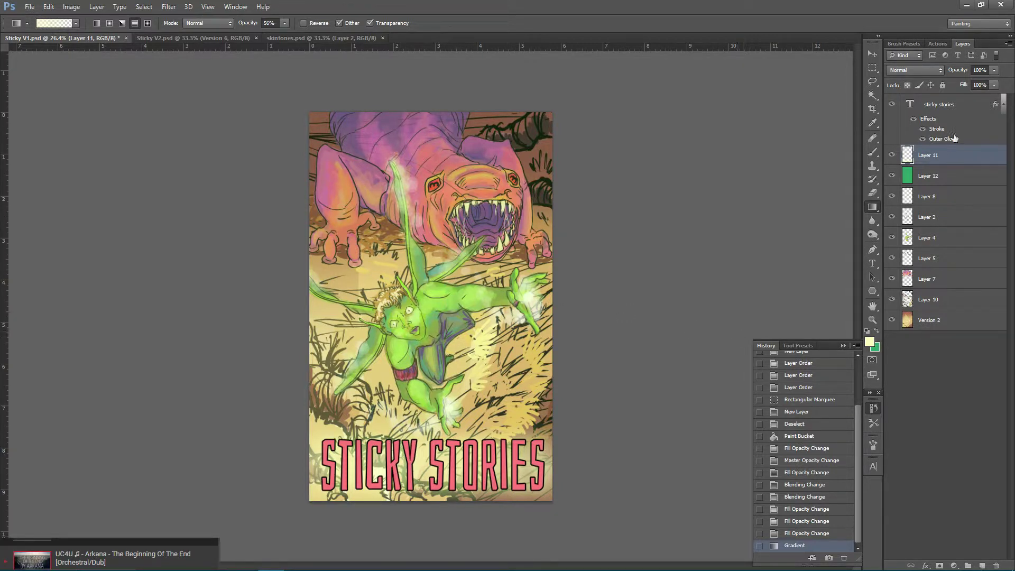
Step: Open the title layer's effects and add a Pattern Overlay instead of a Gradient Overlay
{"action": "left_click", "coordinate": [955, 106]}
{"action": "right_click", "coordinate": [954, 106]}
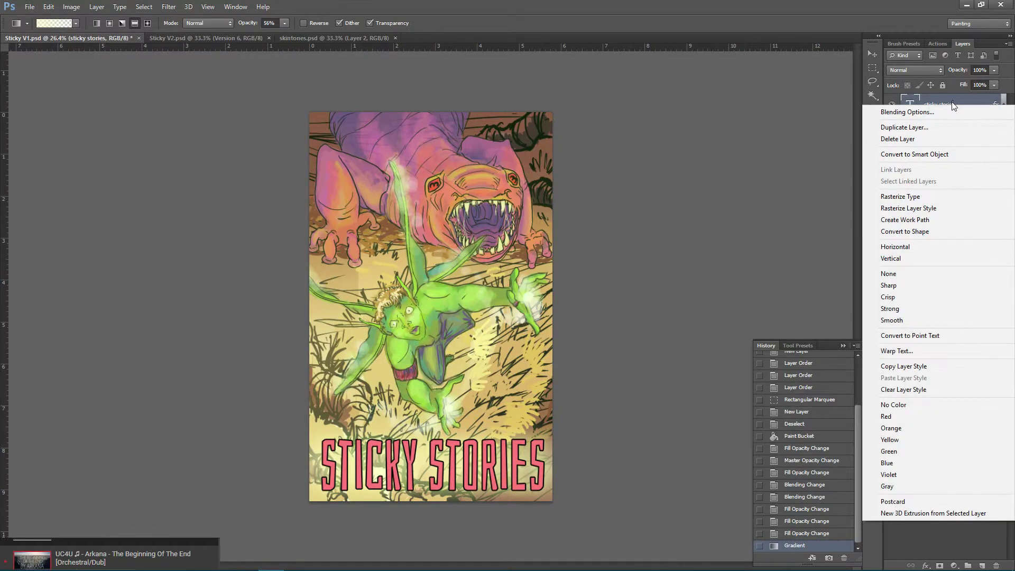
{"action": "left_click", "coordinate": [955, 107]}
{"action": "right_click", "coordinate": [934, 122]}
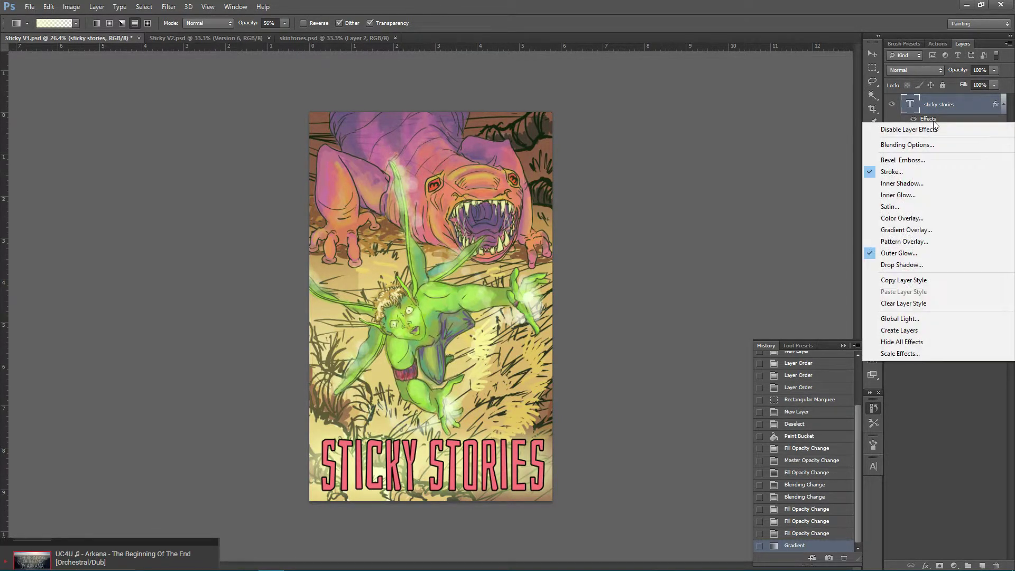
{"action": "left_click", "coordinate": [933, 232]}
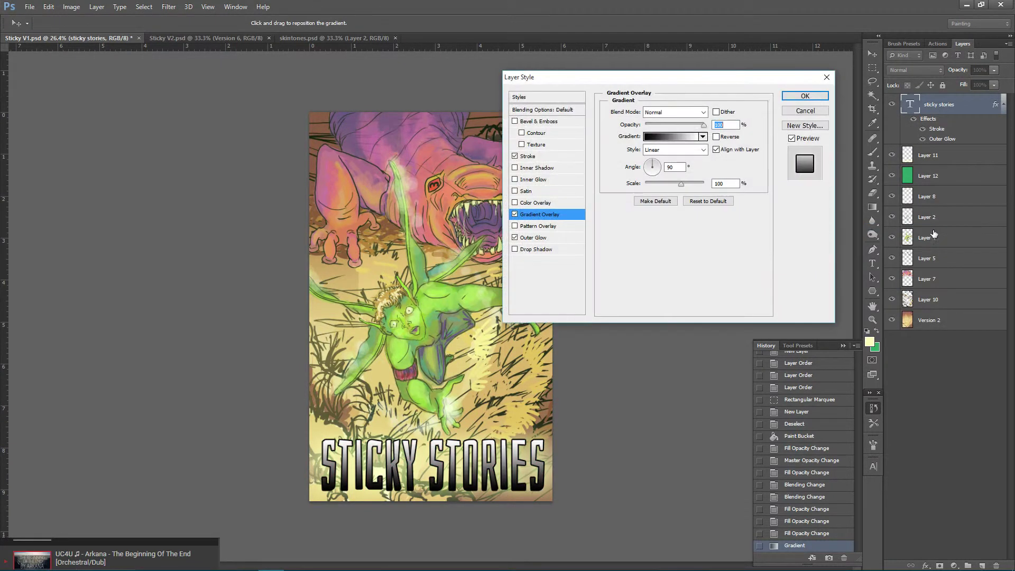
{"action": "left_click", "coordinate": [515, 214]}
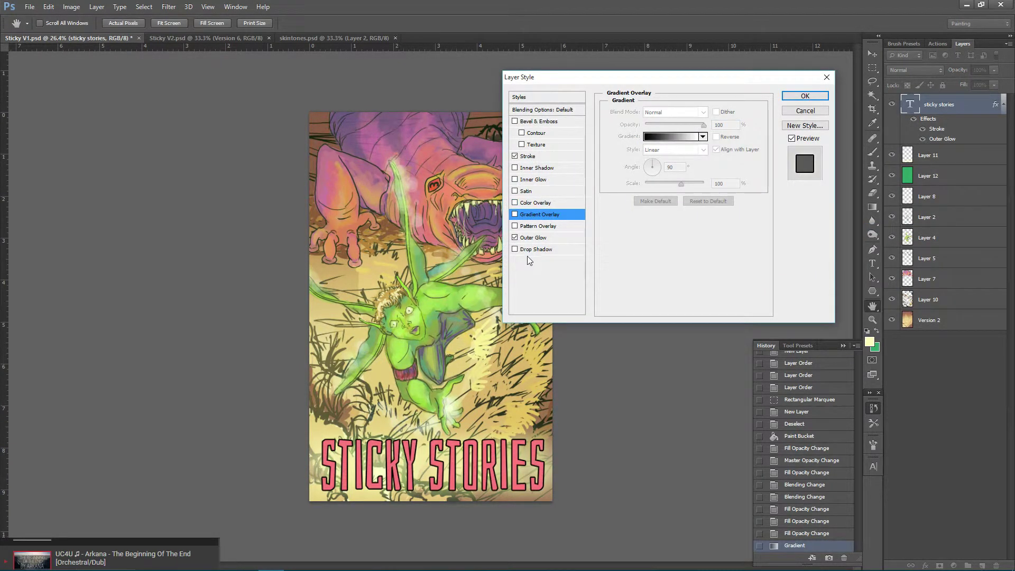
{"action": "left_click", "coordinate": [537, 227]}
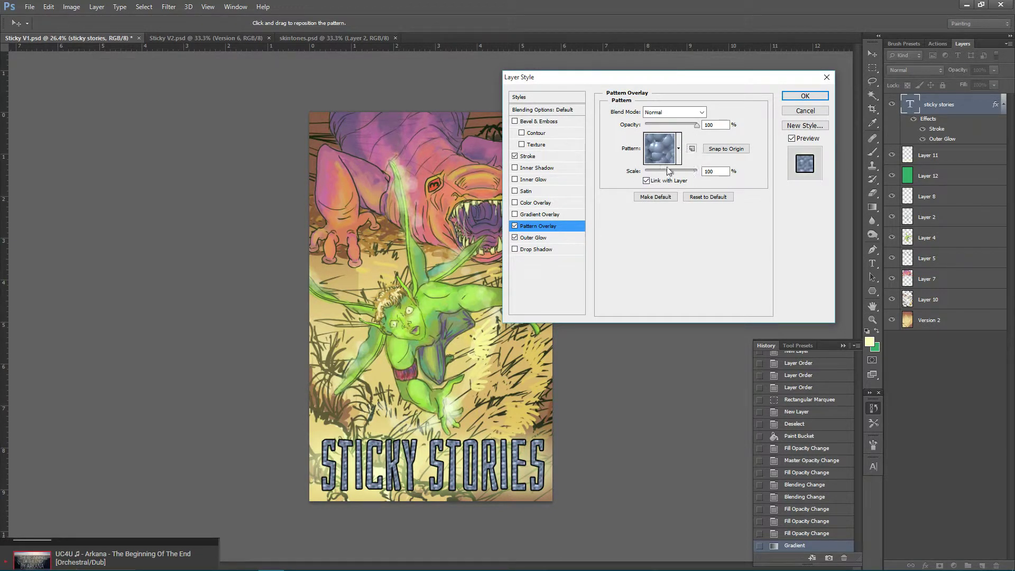
Step: Choose the pink pattern, scale it to about 518%, and set opacity to 100%
{"action": "left_click_drag", "start_coordinate": [696, 125], "coordinate": [661, 127]}
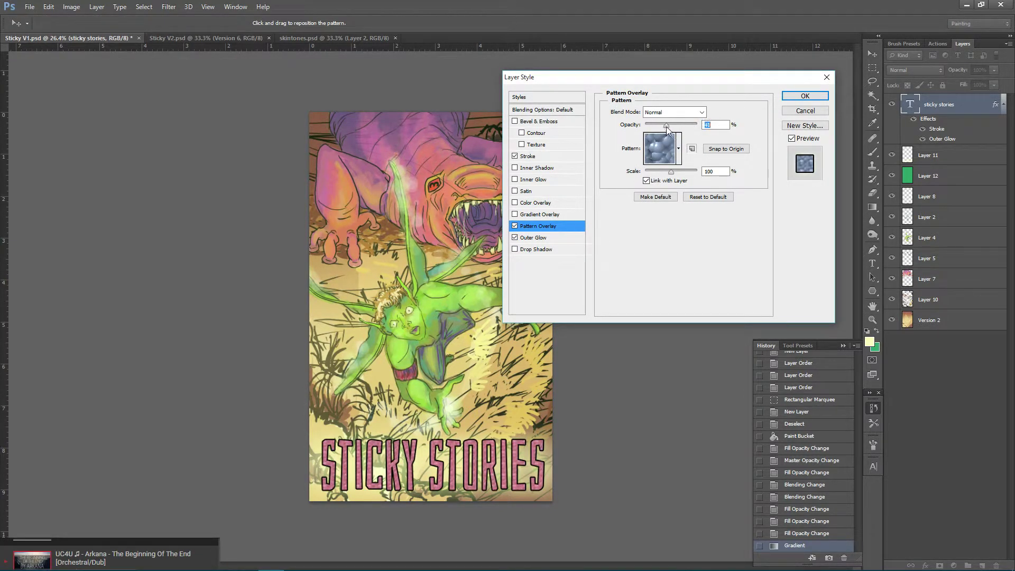
{"action": "left_click", "coordinate": [680, 156]}
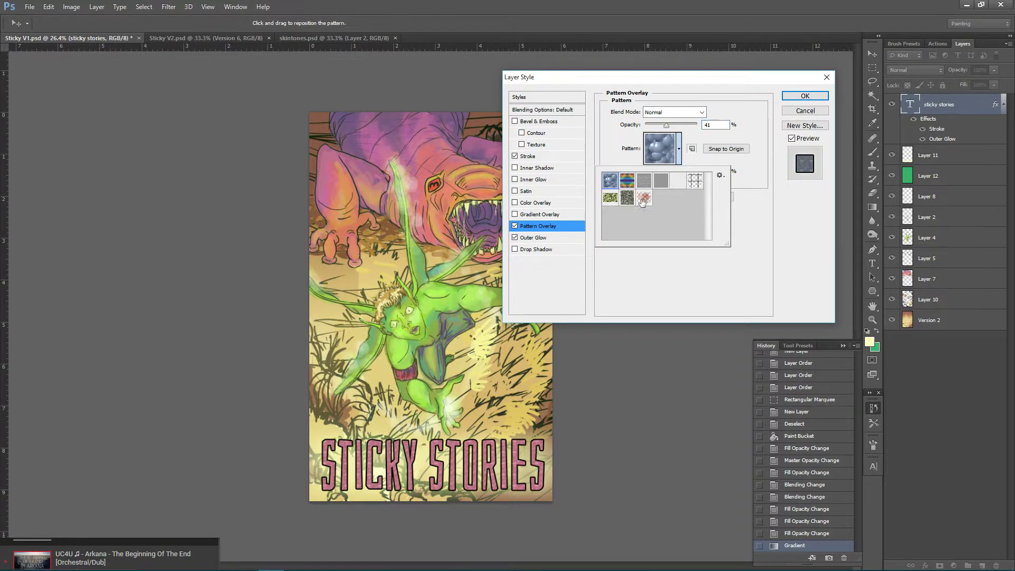
{"action": "left_click", "coordinate": [644, 200]}
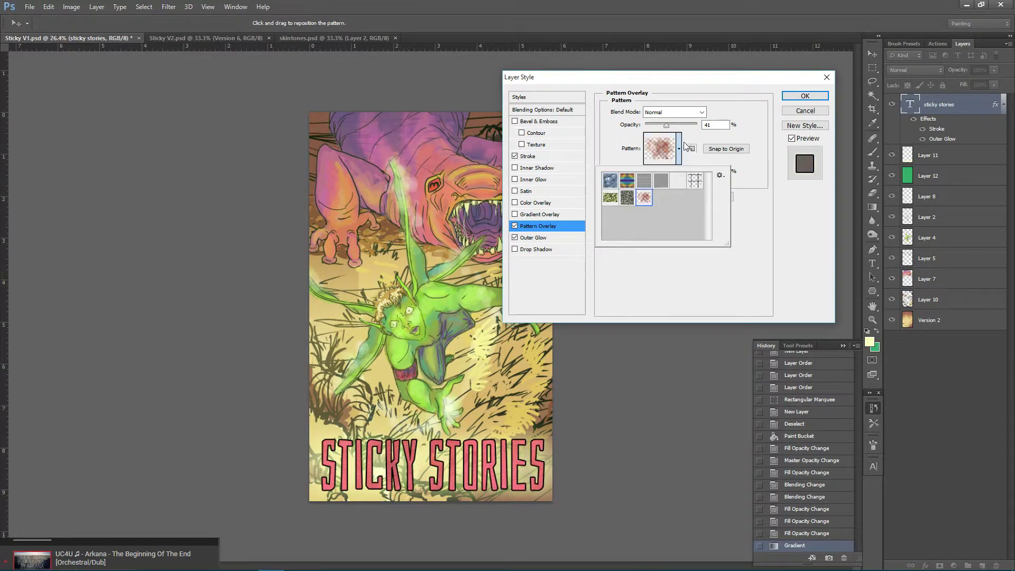
{"action": "left_click_drag", "start_coordinate": [667, 125], "coordinate": [680, 125]}
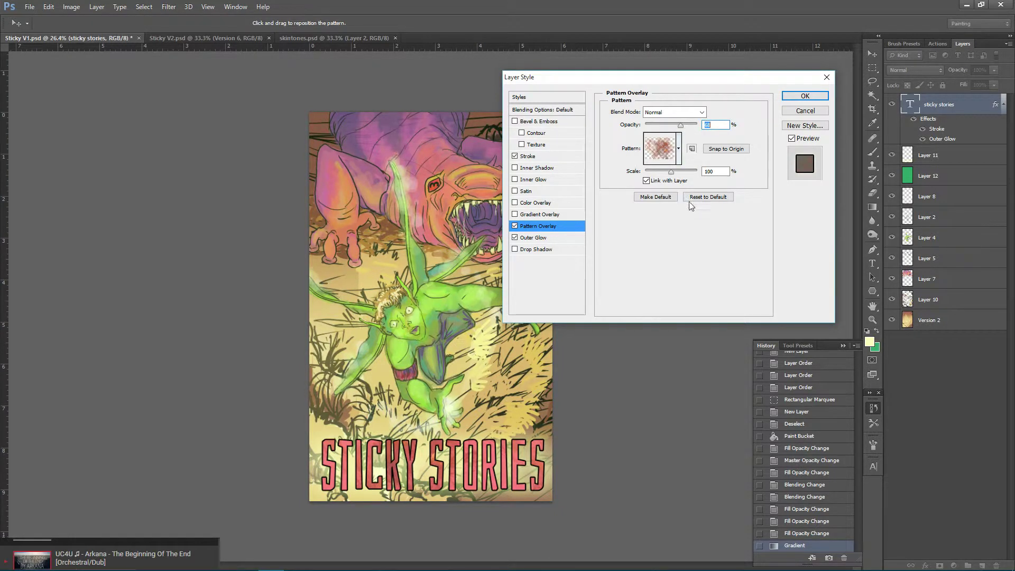
{"action": "left_click_drag", "start_coordinate": [673, 172], "coordinate": [684, 170]}
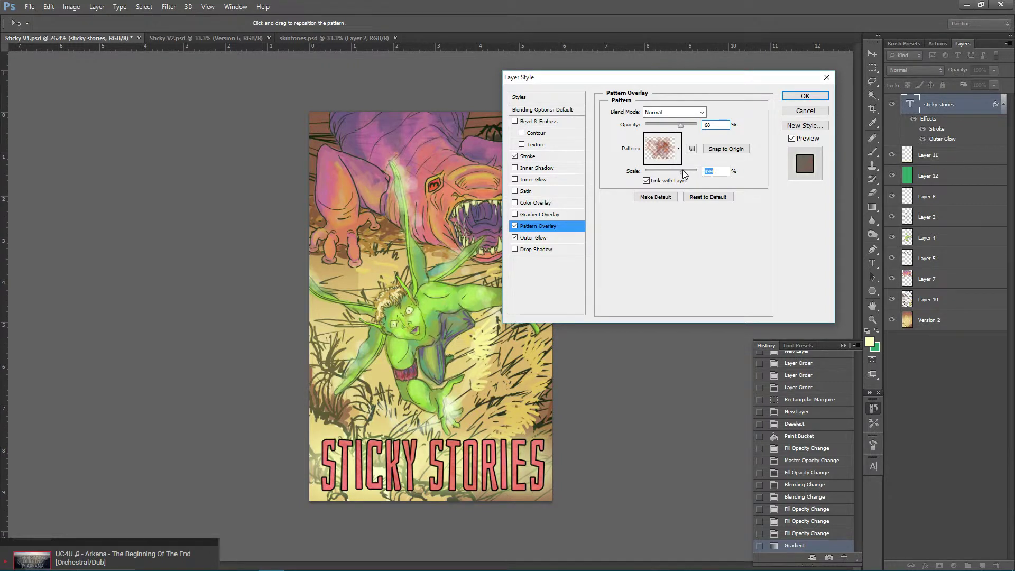
{"action": "left_click_drag", "start_coordinate": [680, 126], "coordinate": [699, 126]}
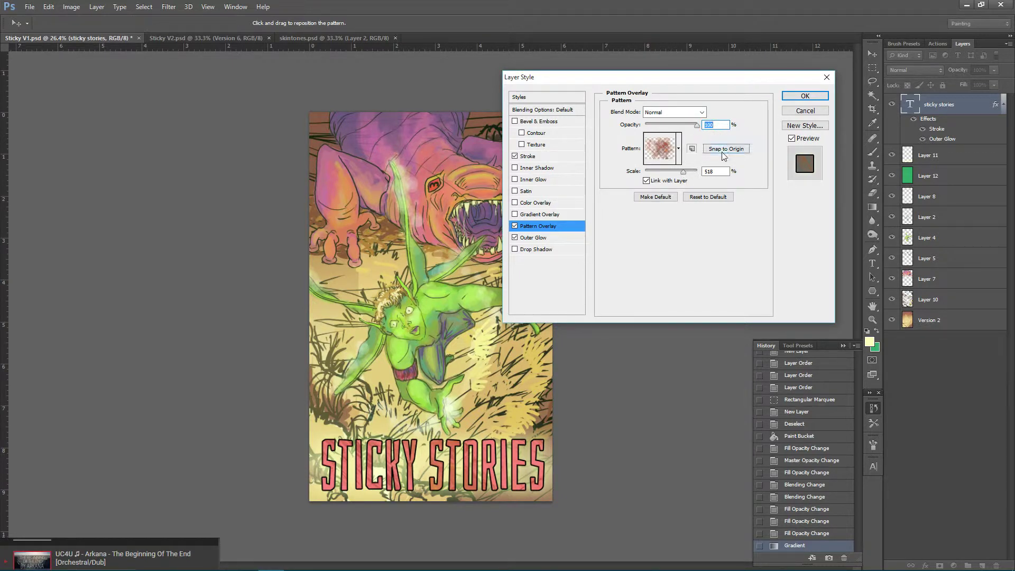
Step: Try Darken, then set the pattern overlay's blend mode to Multiply
{"action": "left_click", "coordinate": [702, 113]}
{"action": "left_click", "coordinate": [677, 139]}
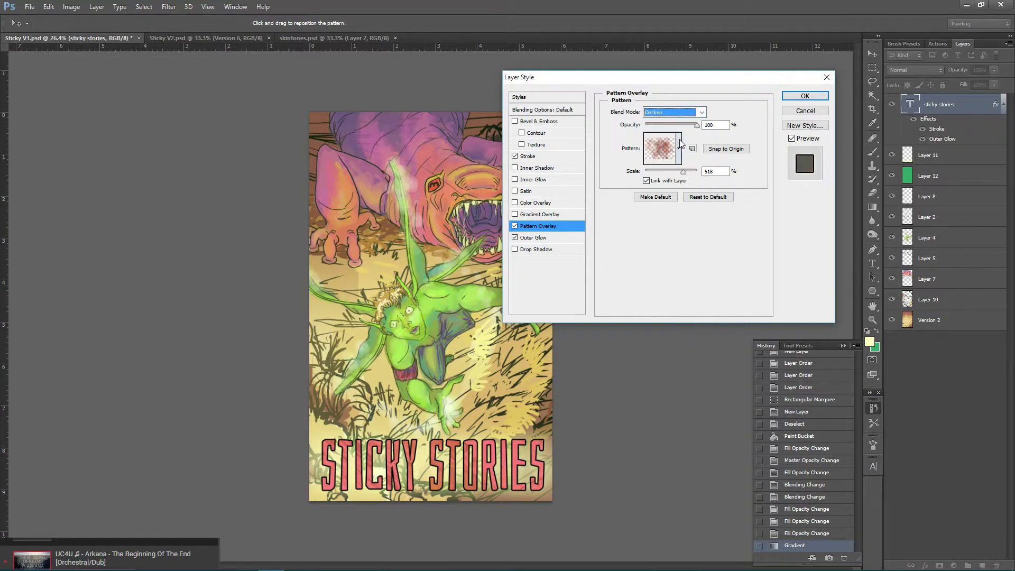
{"action": "left_click", "coordinate": [702, 112]}
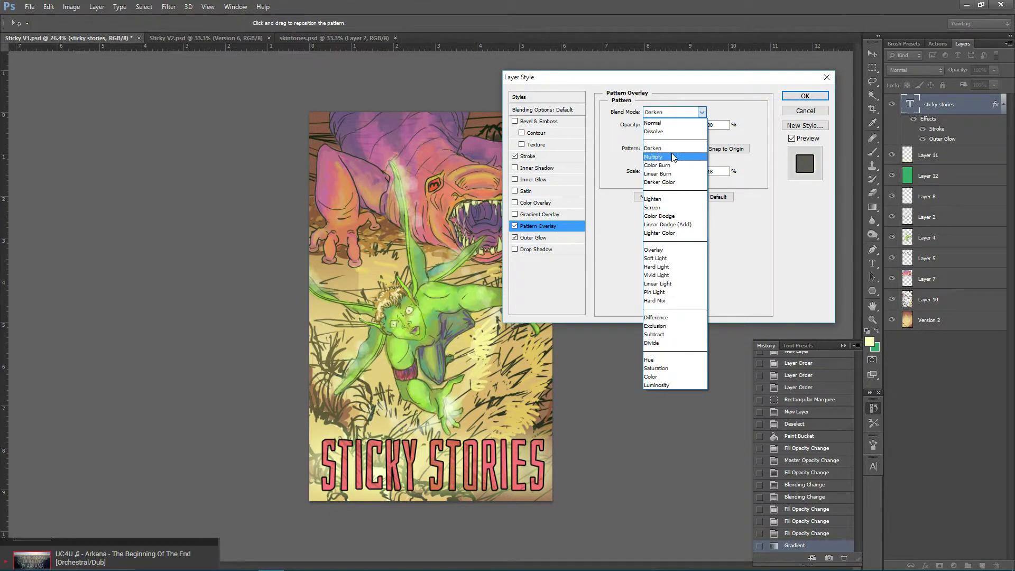
{"action": "left_click", "coordinate": [675, 156]}
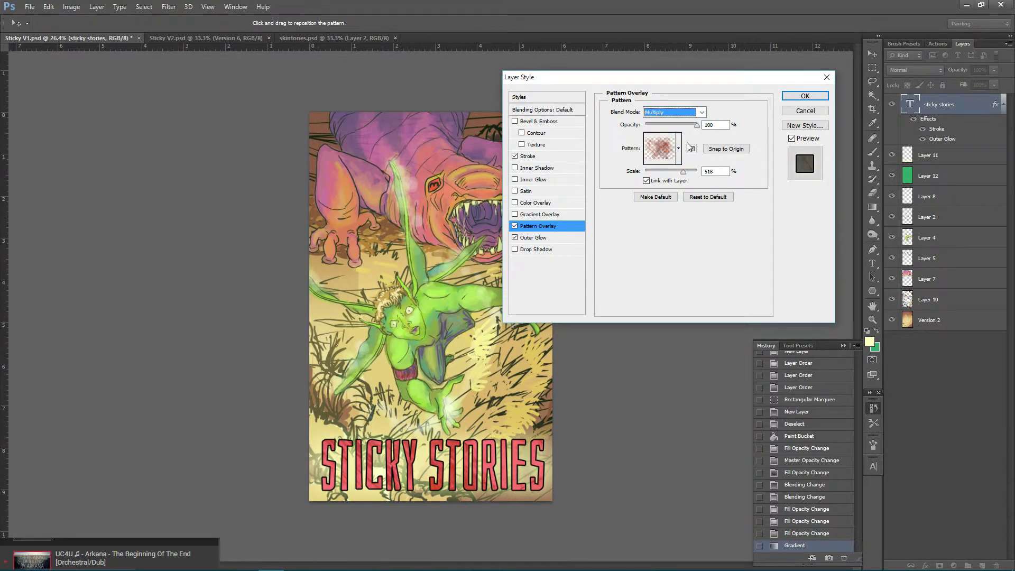
Step: Try the dark noise, green camouflage and grid patterns on the title
{"action": "left_click", "coordinate": [679, 149]}
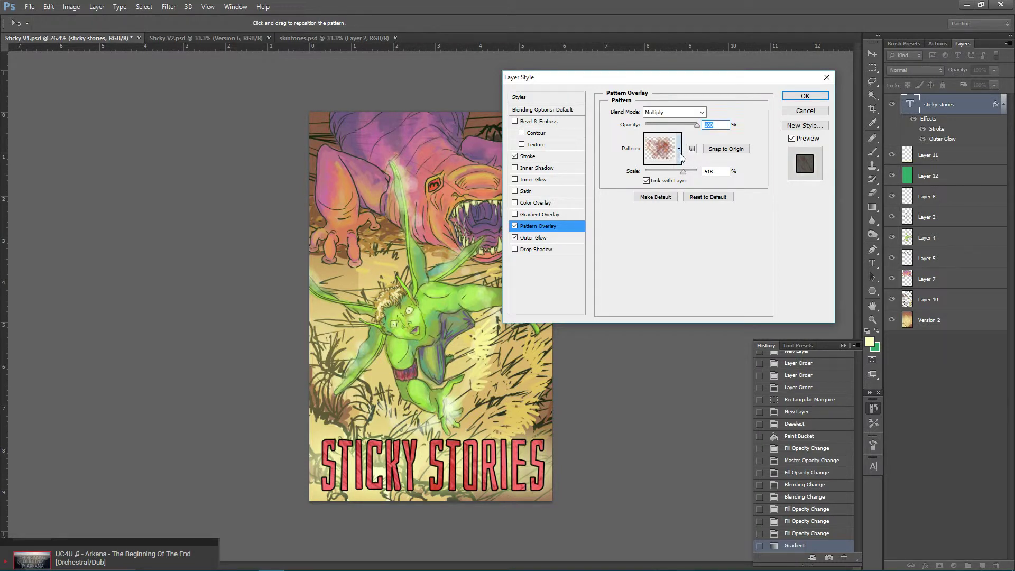
{"action": "left_click", "coordinate": [628, 199]}
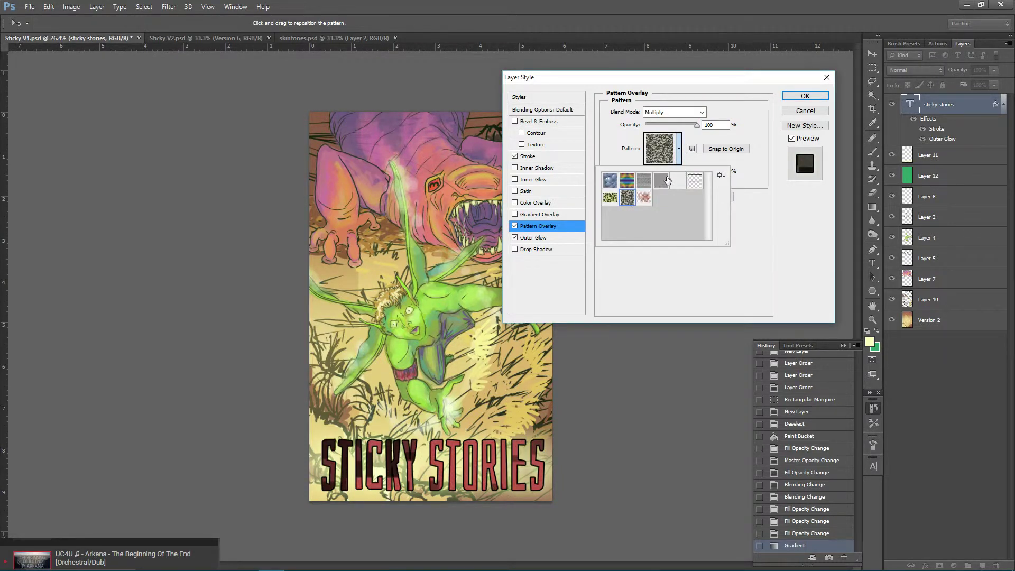
{"action": "left_click", "coordinate": [679, 153]}
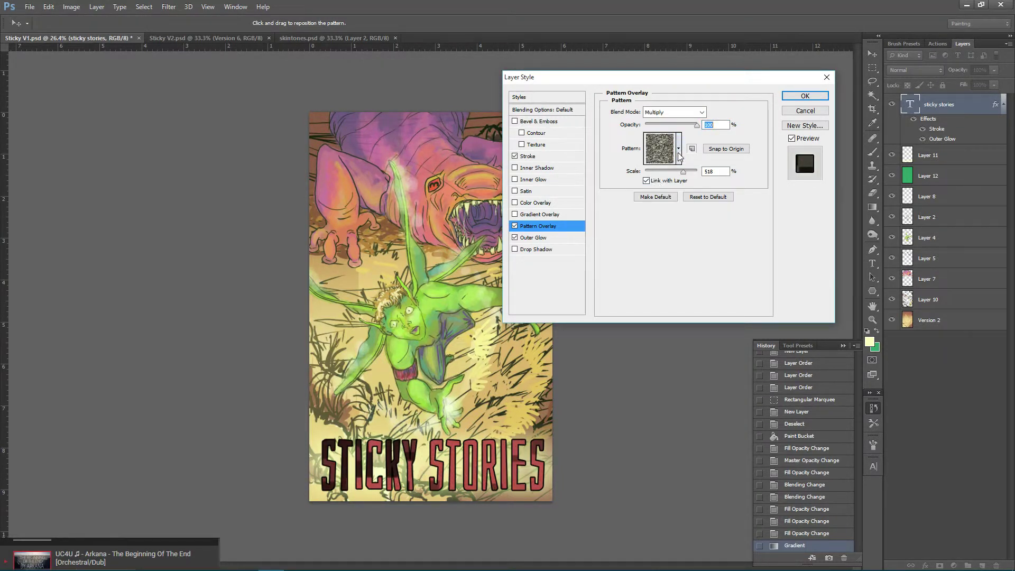
{"action": "left_click", "coordinate": [679, 153]}
{"action": "left_click", "coordinate": [610, 197]}
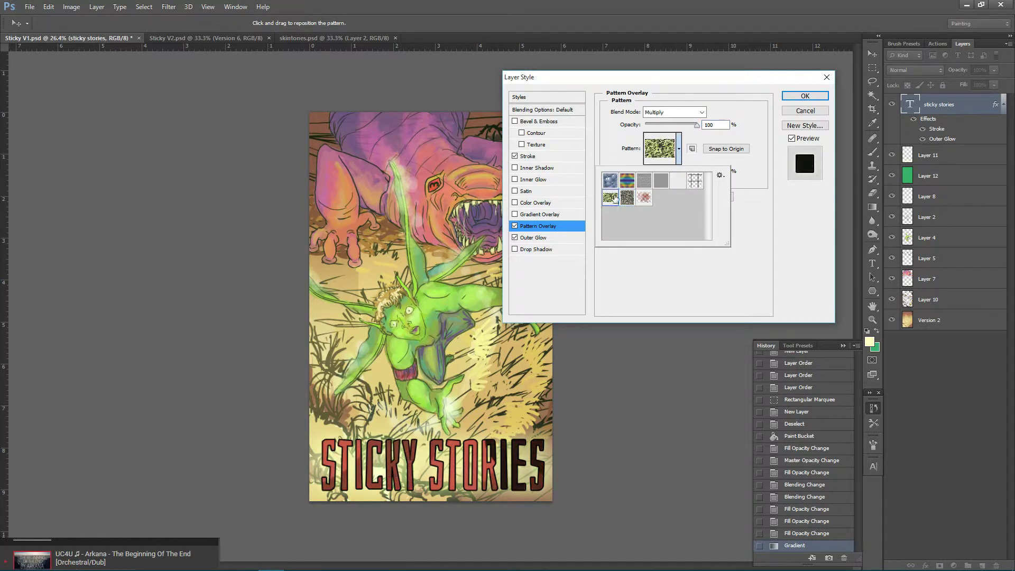
{"action": "left_click", "coordinate": [680, 154]}
{"action": "left_click", "coordinate": [679, 153]}
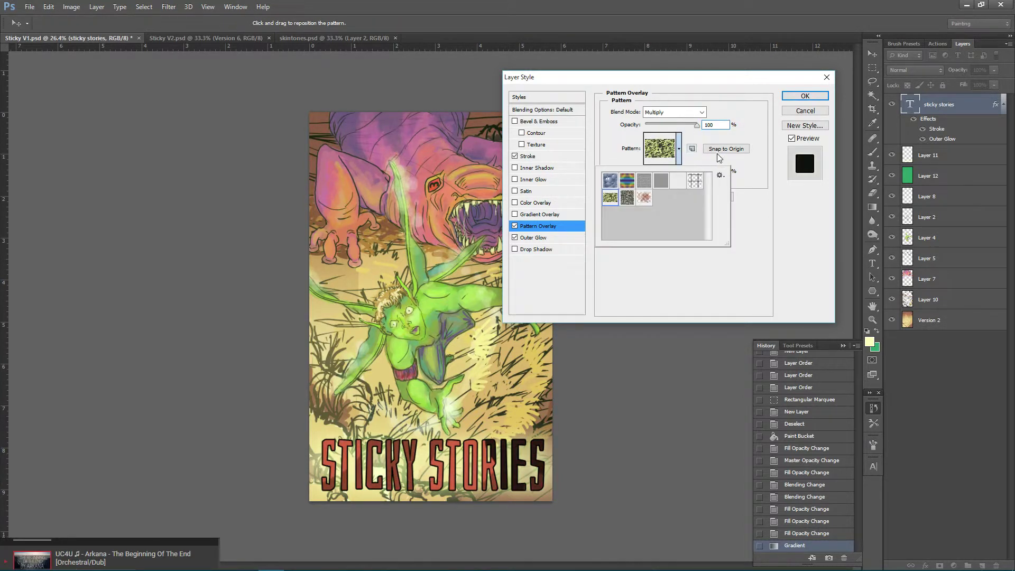
{"action": "left_click", "coordinate": [695, 181]}
{"action": "left_click", "coordinate": [691, 164]}
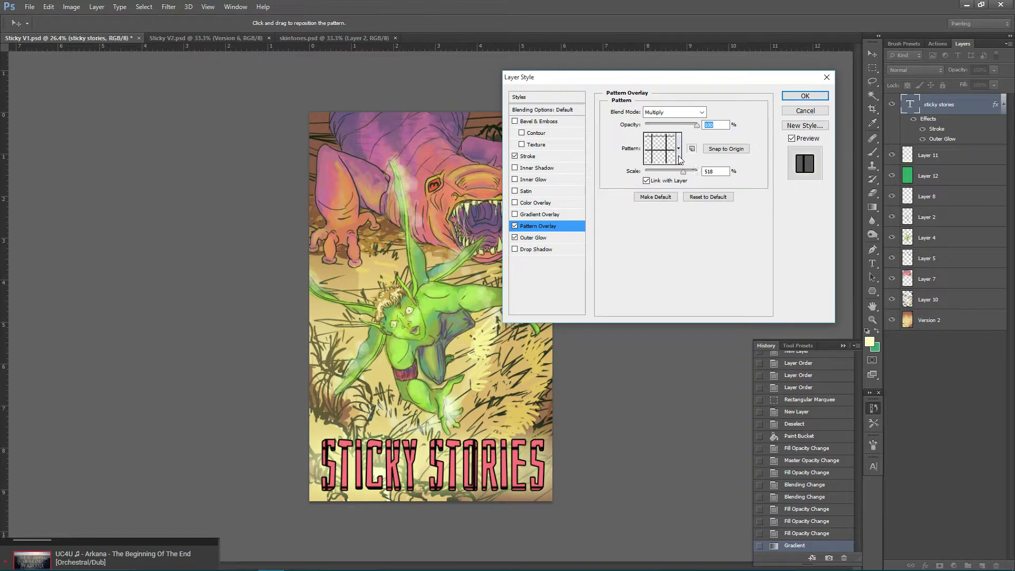
Step: Try a rescaled grey noise pattern, then return to the reddish pattern at 555% scale
{"action": "left_click", "coordinate": [680, 157]}
{"action": "left_click", "coordinate": [661, 181]}
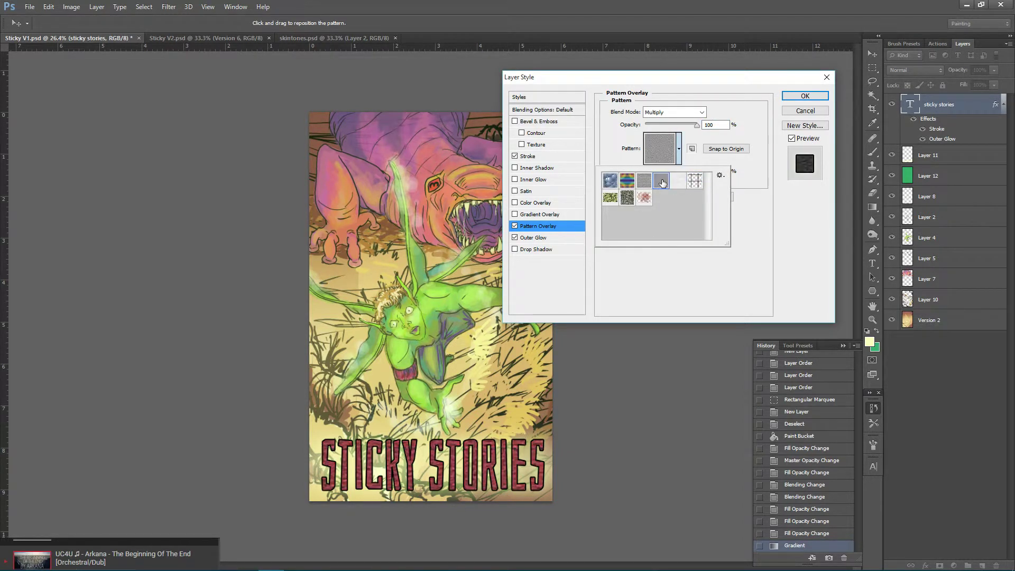
{"action": "left_click", "coordinate": [694, 137]}
{"action": "mouse_move", "coordinate": [682, 172]}
{"action": "left_mouse_down"}
{"action": "mouse_move", "coordinate": [694, 173]}
{"action": "mouse_move", "coordinate": [662, 174]}
{"action": "mouse_move", "coordinate": [712, 176]}
{"action": "left_mouse_up"}
{"action": "left_click", "coordinate": [679, 149]}
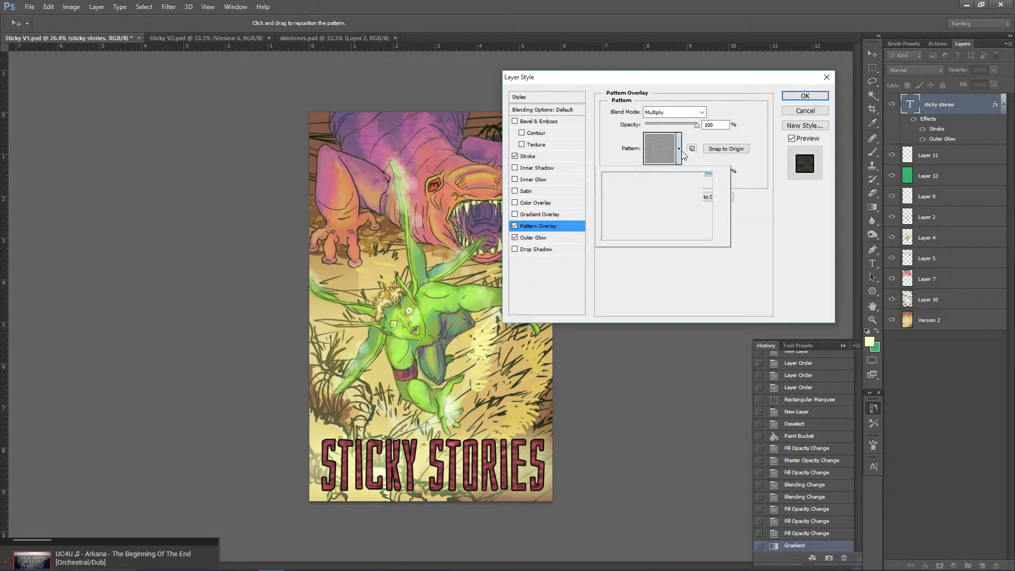
{"action": "left_click", "coordinate": [644, 197]}
{"action": "left_click", "coordinate": [692, 162]}
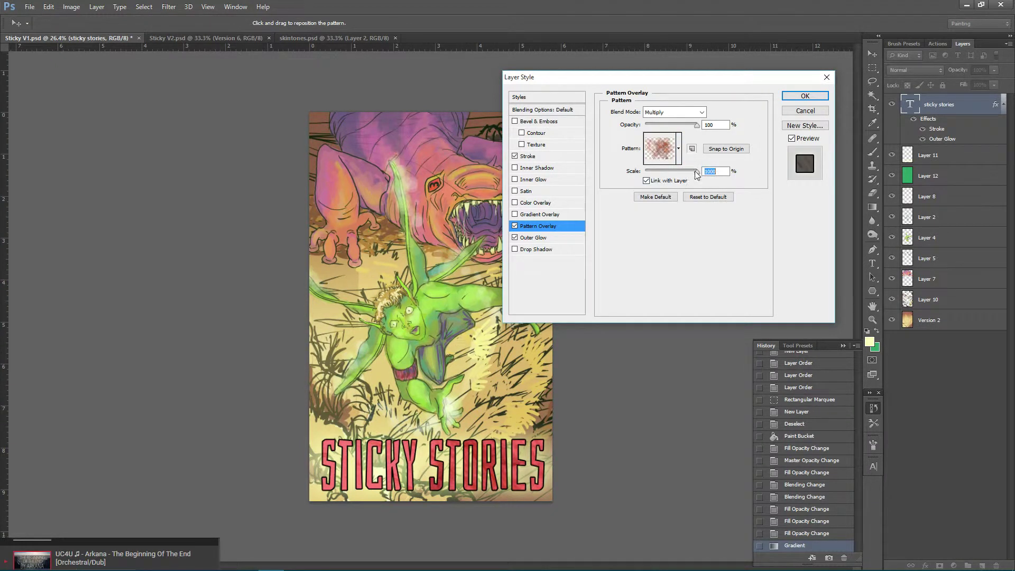
{"action": "mouse_move", "coordinate": [697, 171]}
{"action": "left_mouse_down"}
{"action": "mouse_move", "coordinate": [655, 182]}
{"action": "mouse_move", "coordinate": [685, 186]}
{"action": "left_mouse_up"}
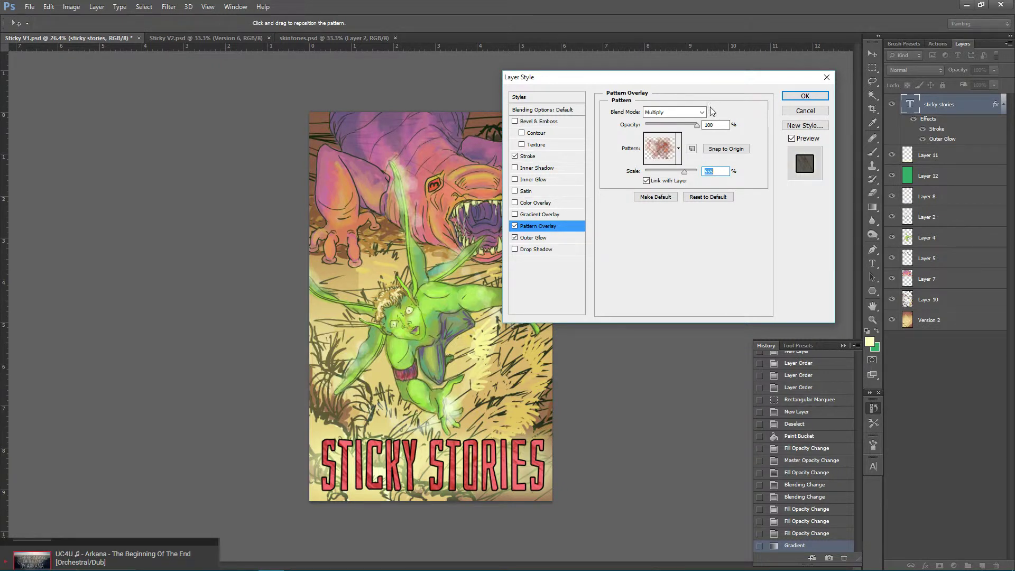
Step: Switch the pattern blending to Linear Burn, after trying Color Burn, and apply the effect
{"action": "left_click", "coordinate": [701, 112]}
{"action": "left_click", "coordinate": [679, 165]}
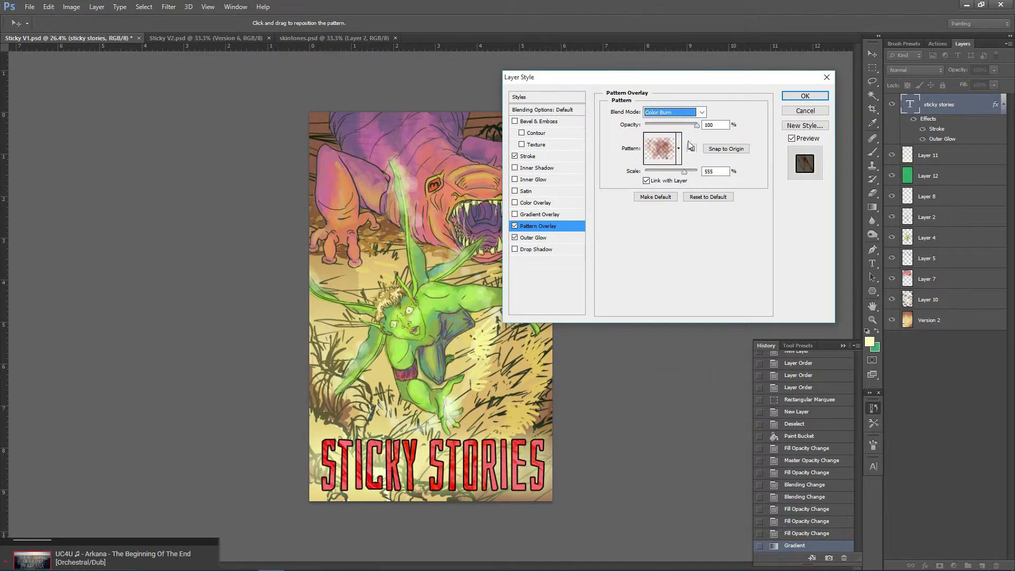
{"action": "left_click", "coordinate": [702, 112]}
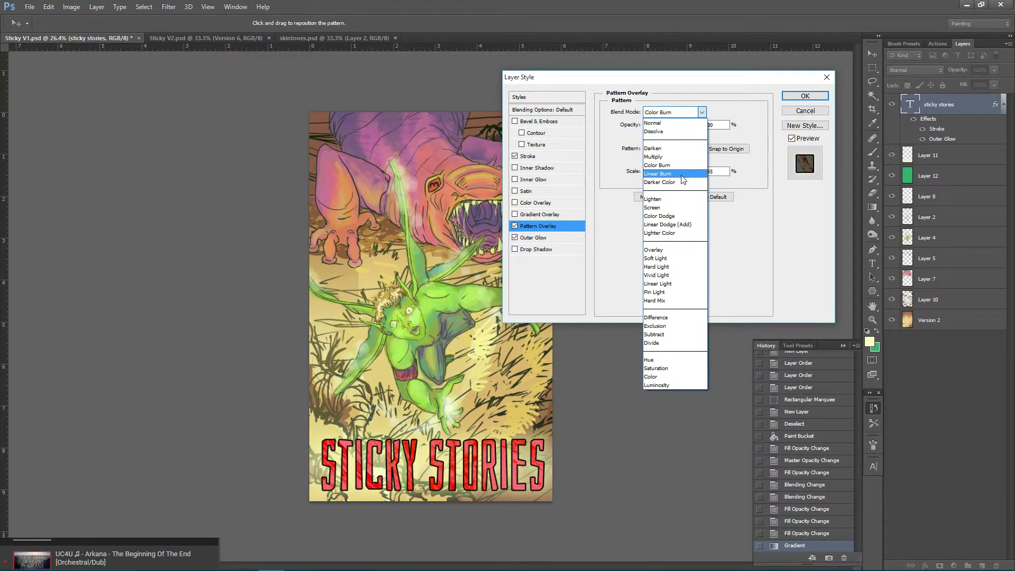
{"action": "left_click", "coordinate": [682, 175]}
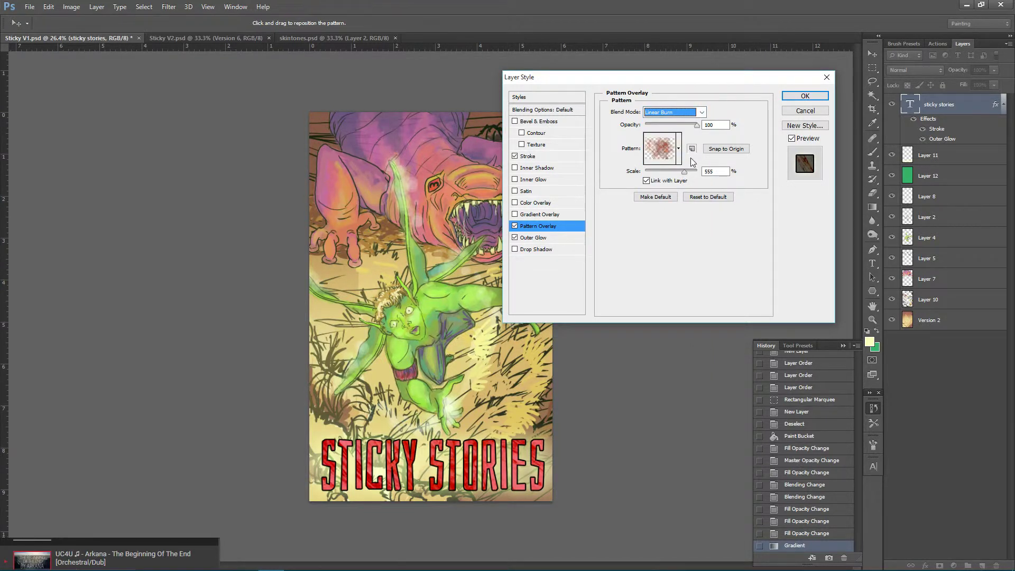
{"action": "left_click", "coordinate": [805, 96]}
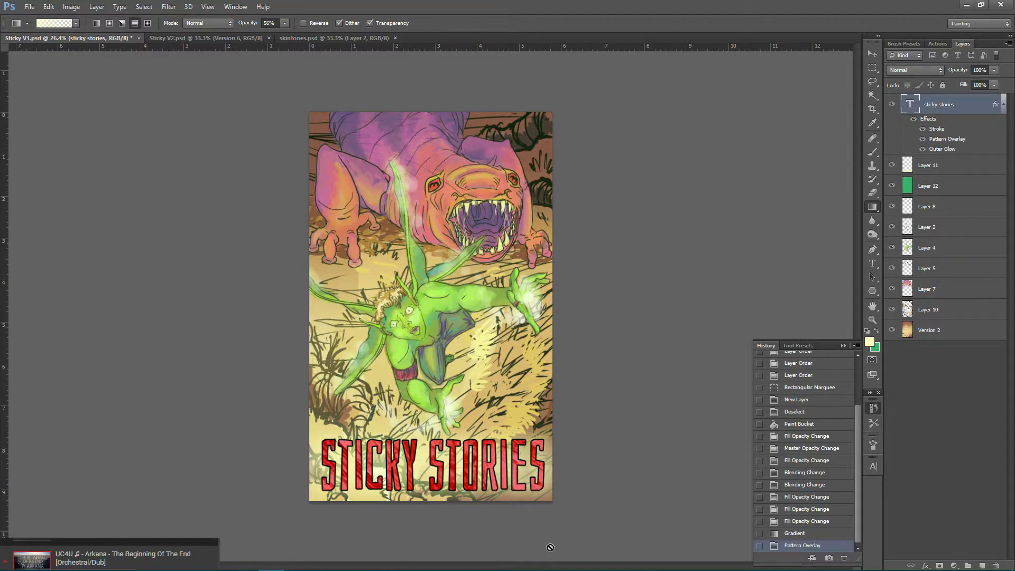
{"action": "right_click", "coordinate": [952, 139]}
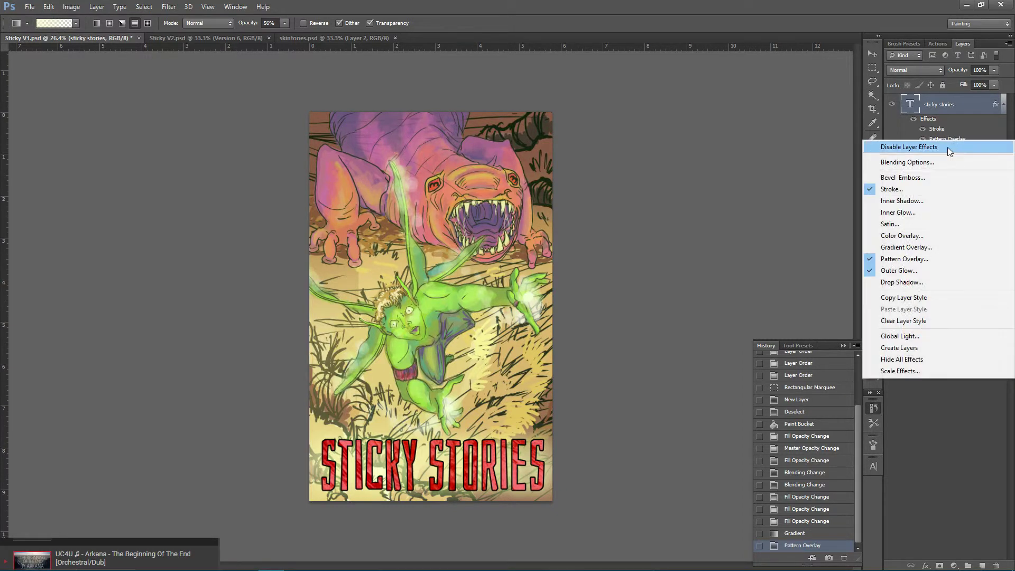
Step: Reopen Pattern Overlay, close it unchanged, and select the STICKY STORIES text for editing
{"action": "left_click", "coordinate": [937, 256]}
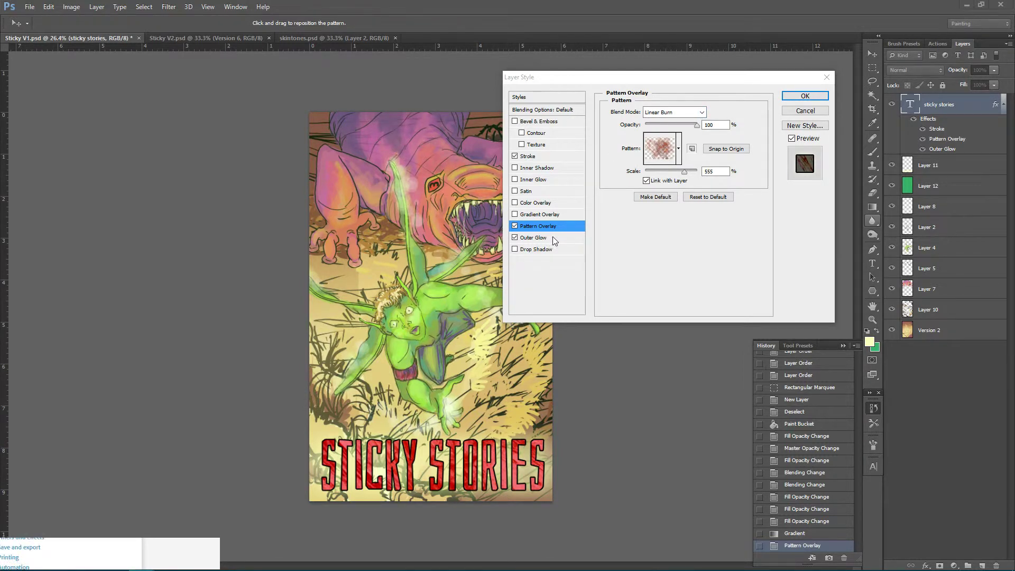
{"action": "left_click", "coordinate": [826, 77]}
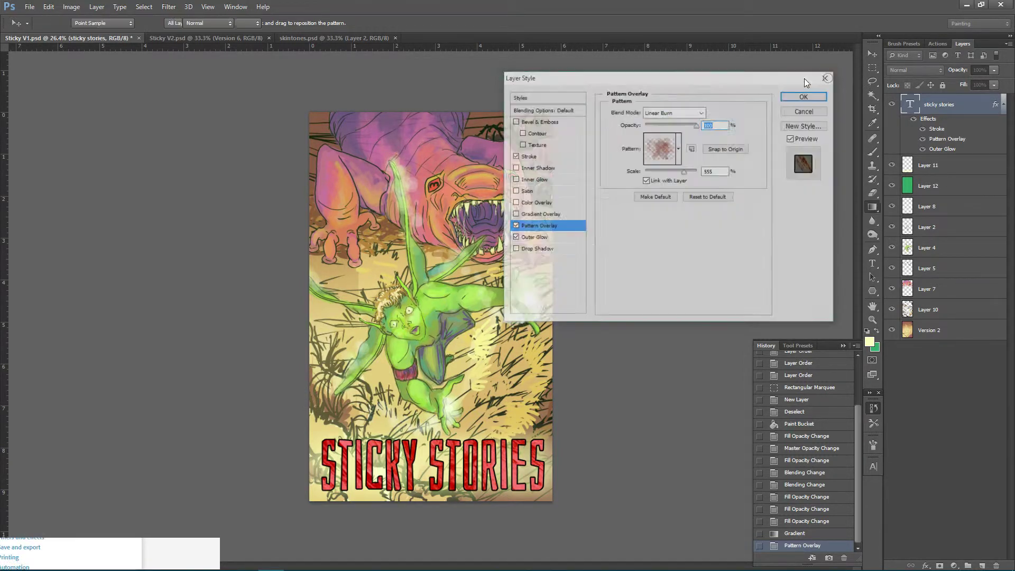
{"action": "double_click", "coordinate": [910, 105]}
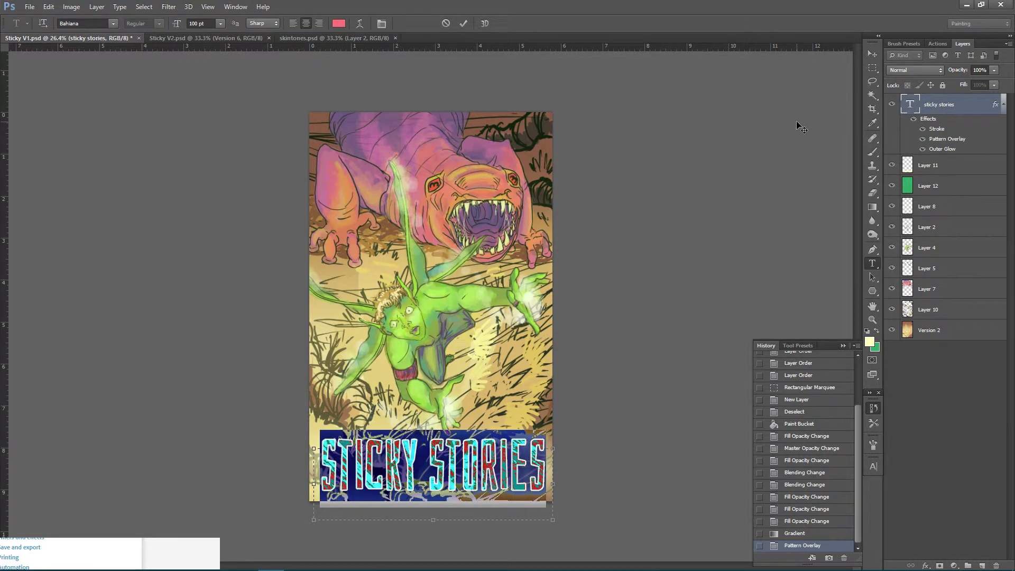
Step: Sample greens, purple, mauve and pink from the artwork as candidate title colours
{"action": "left_click", "coordinate": [341, 23]}
{"action": "left_click", "coordinate": [484, 289]}
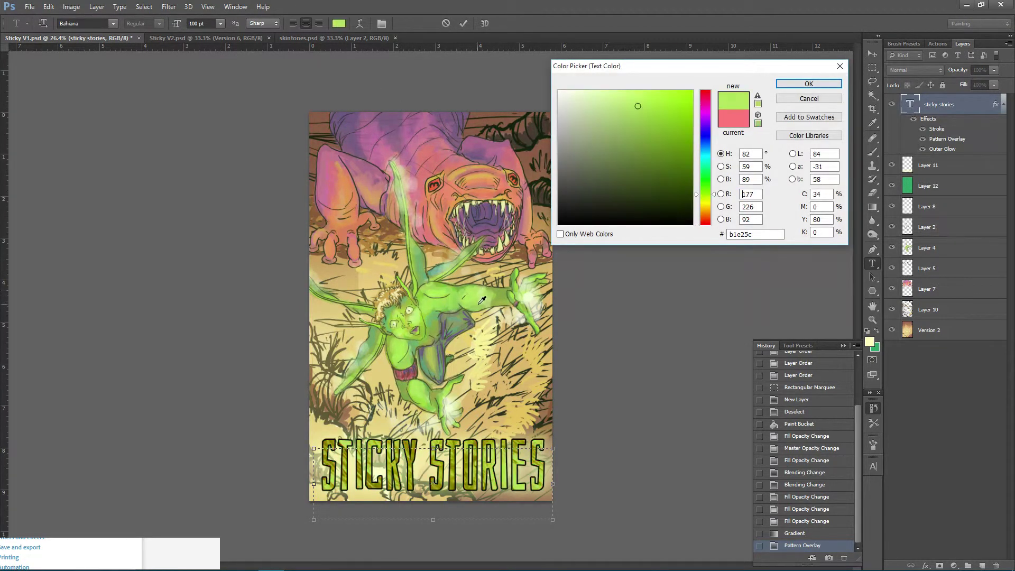
{"action": "left_click", "coordinate": [508, 295]}
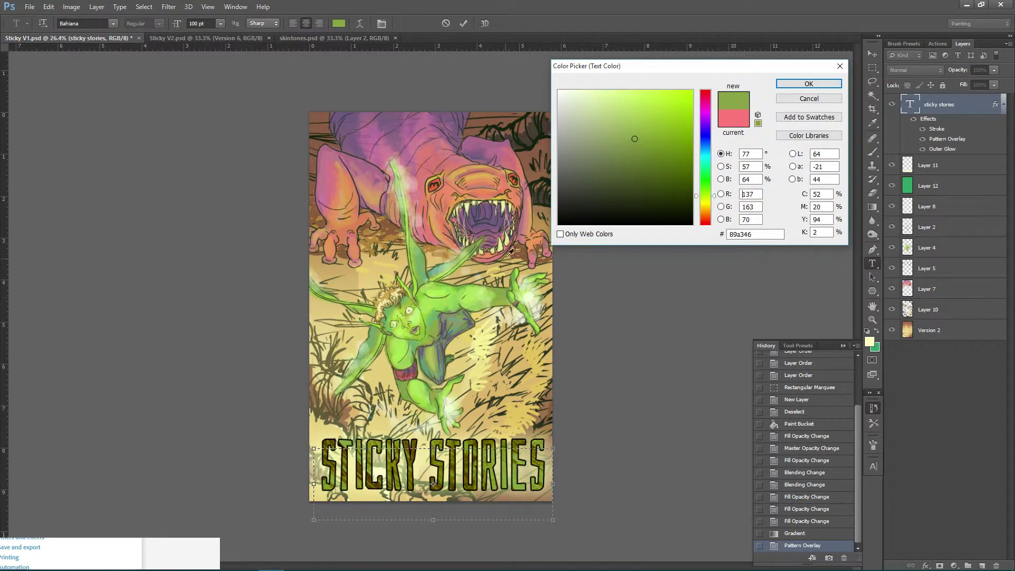
{"action": "left_click", "coordinate": [493, 210]}
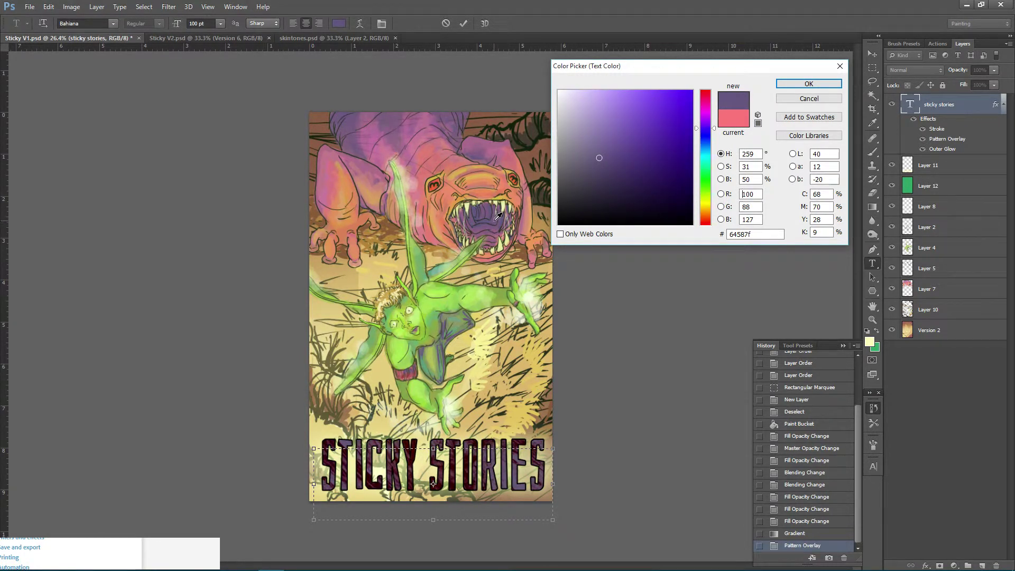
{"action": "left_click", "coordinate": [500, 229]}
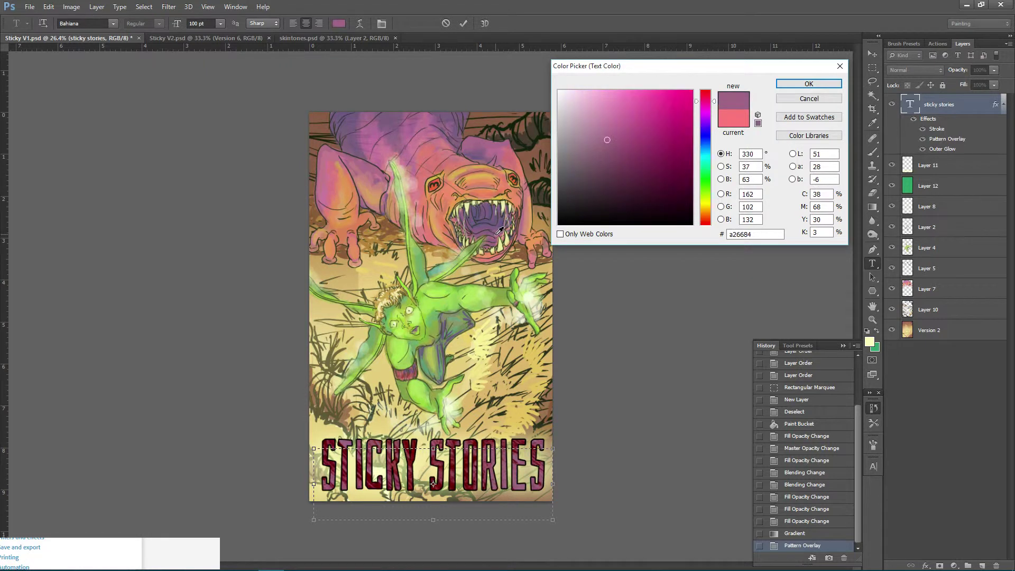
{"action": "left_click", "coordinate": [530, 206]}
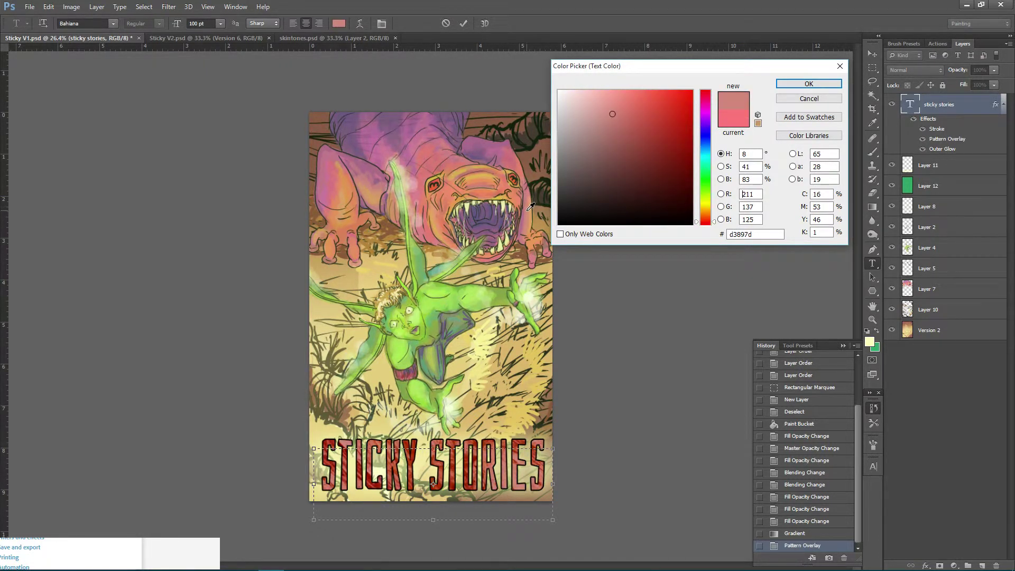
Step: Try several reds, then shift the hue to magenta and confirm a strong pink
{"action": "left_click", "coordinate": [644, 90]}
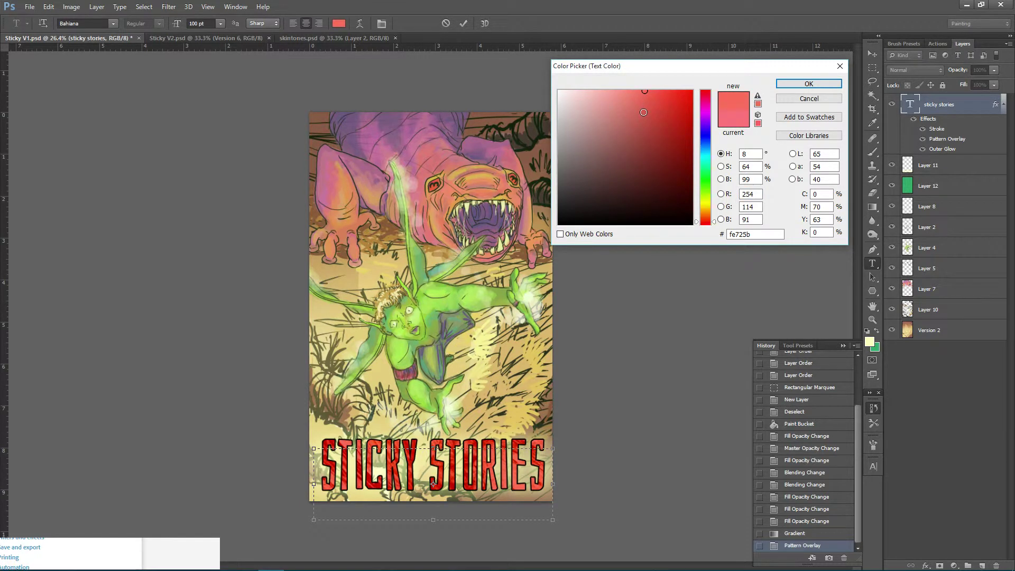
{"action": "left_click", "coordinate": [619, 91]}
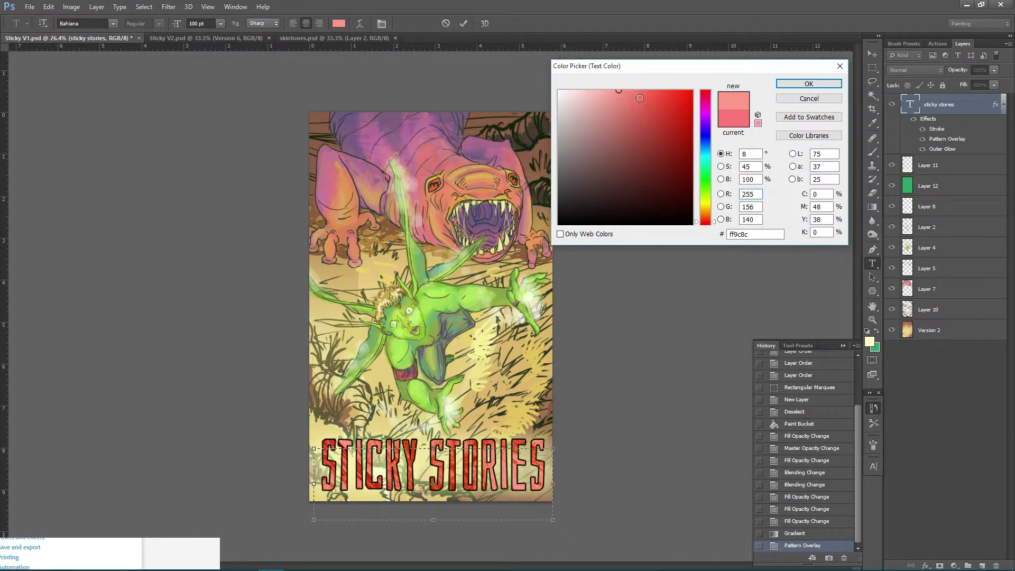
{"action": "left_click", "coordinate": [643, 100]}
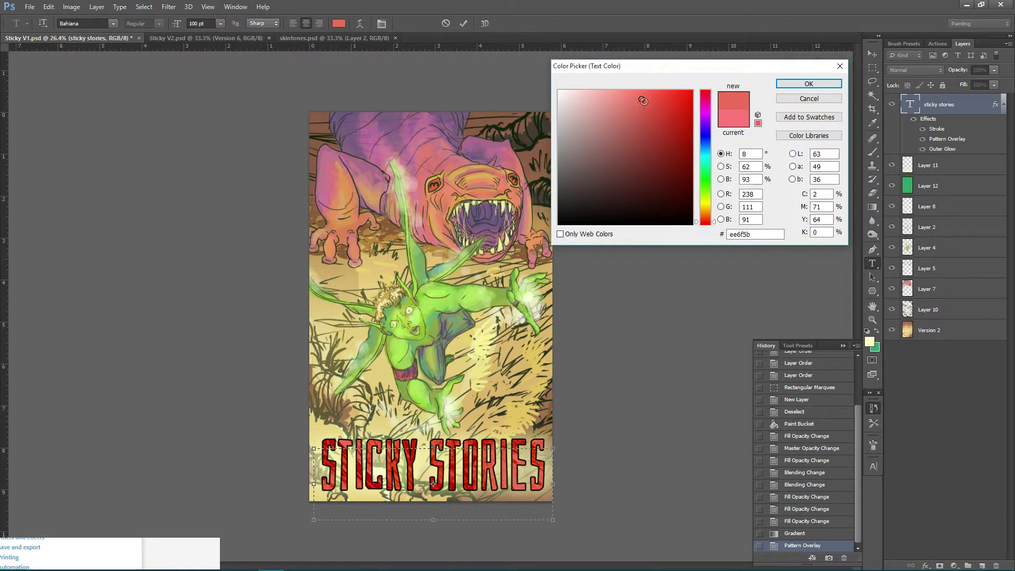
{"action": "left_click", "coordinate": [639, 105]}
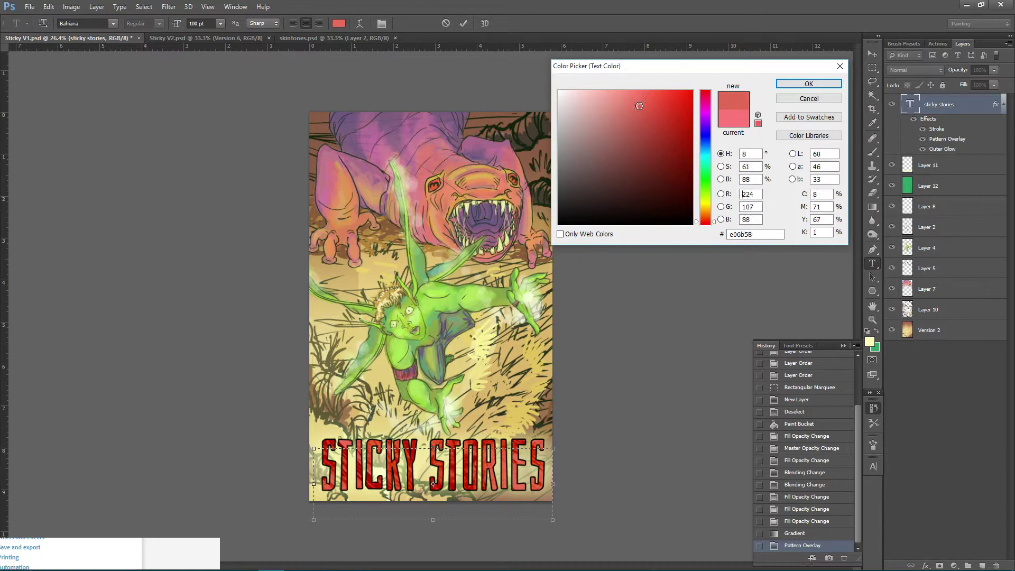
{"action": "left_click", "coordinate": [706, 107]}
{"action": "left_click_drag", "start_coordinate": [641, 98], "coordinate": [643, 93]}
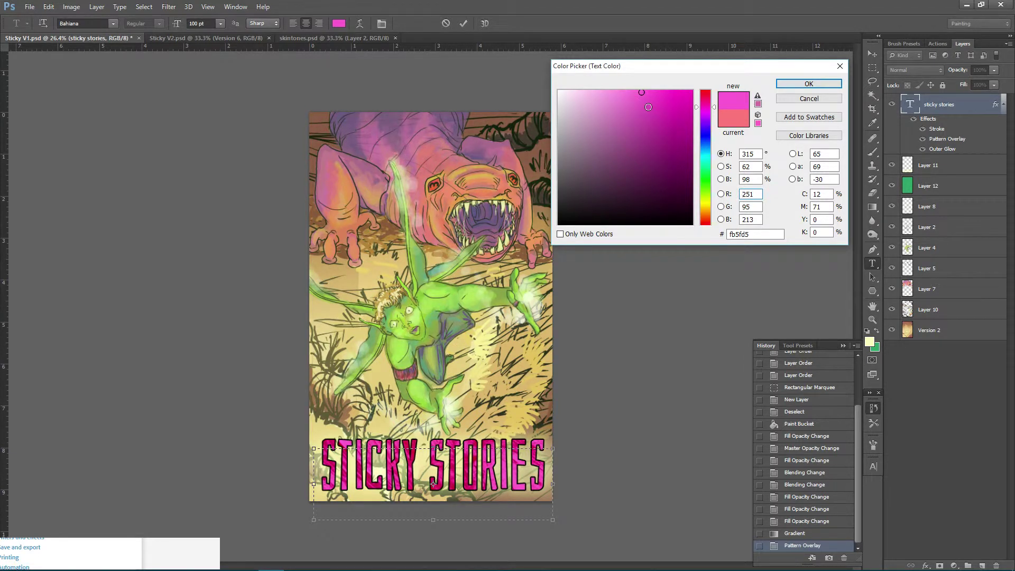
{"action": "left_click", "coordinate": [611, 106]}
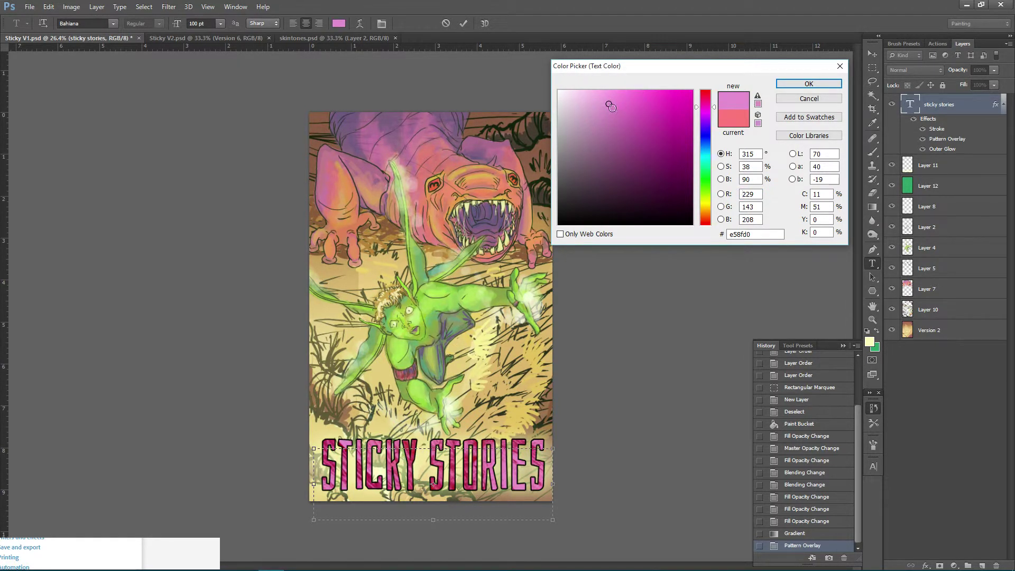
{"action": "left_click", "coordinate": [592, 105]}
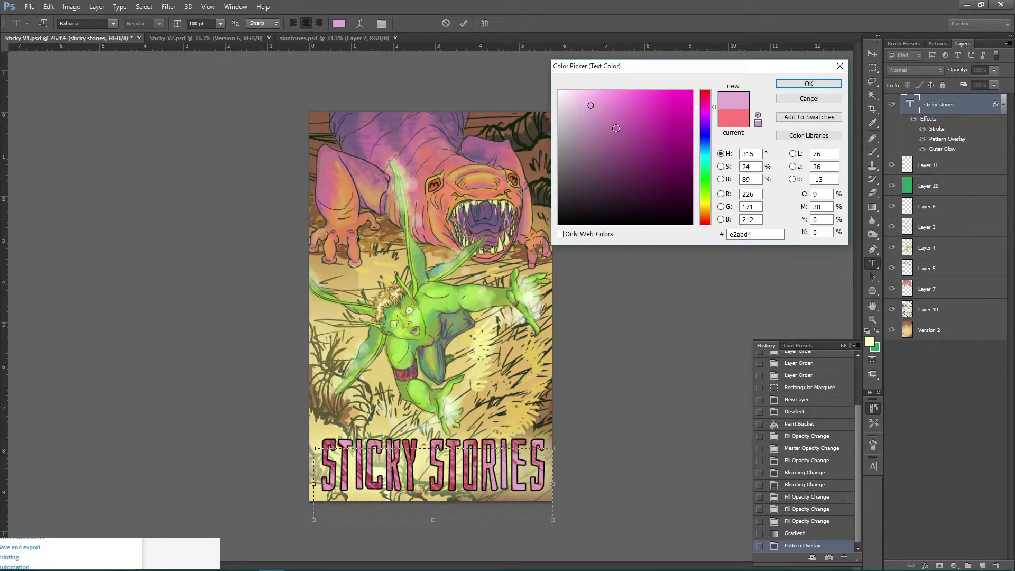
{"action": "left_click", "coordinate": [630, 103]}
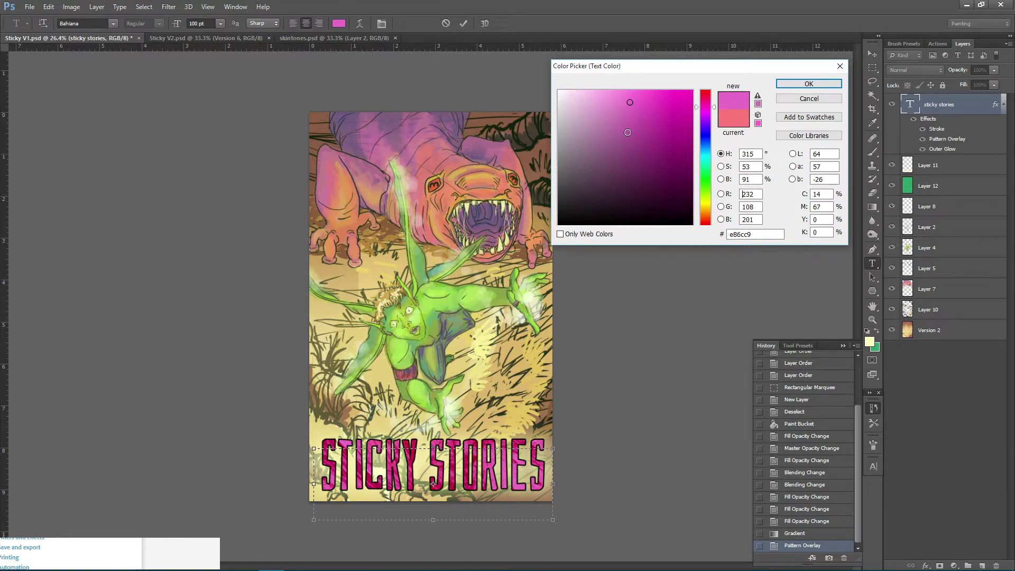
{"action": "left_click", "coordinate": [802, 86]}
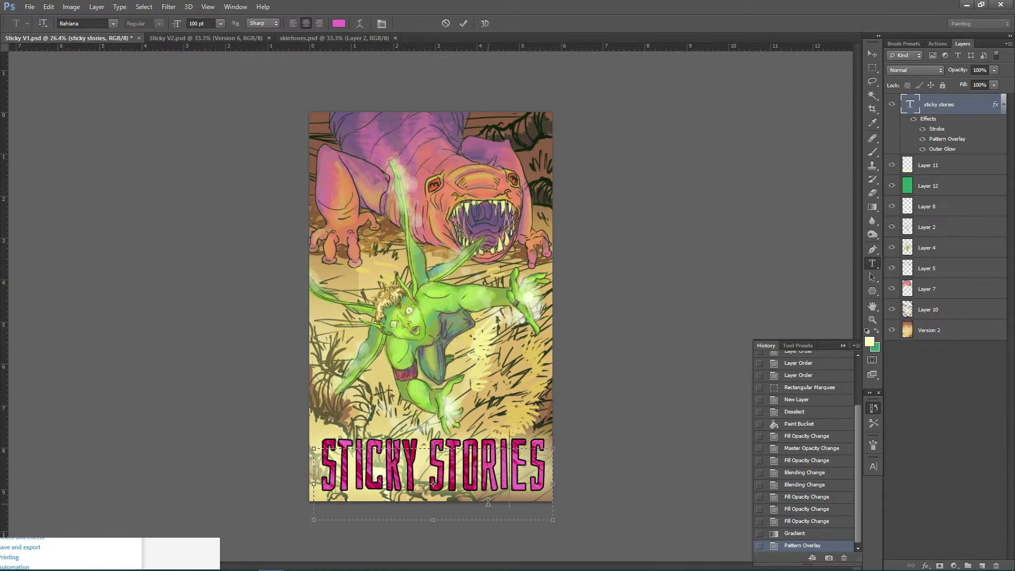
Step: Commit the pink title edit on Layer 11, choose the Gradient tool (G), and save the cover
{"action": "left_click", "coordinate": [958, 166]}
{"action": "key", "text": "g"}
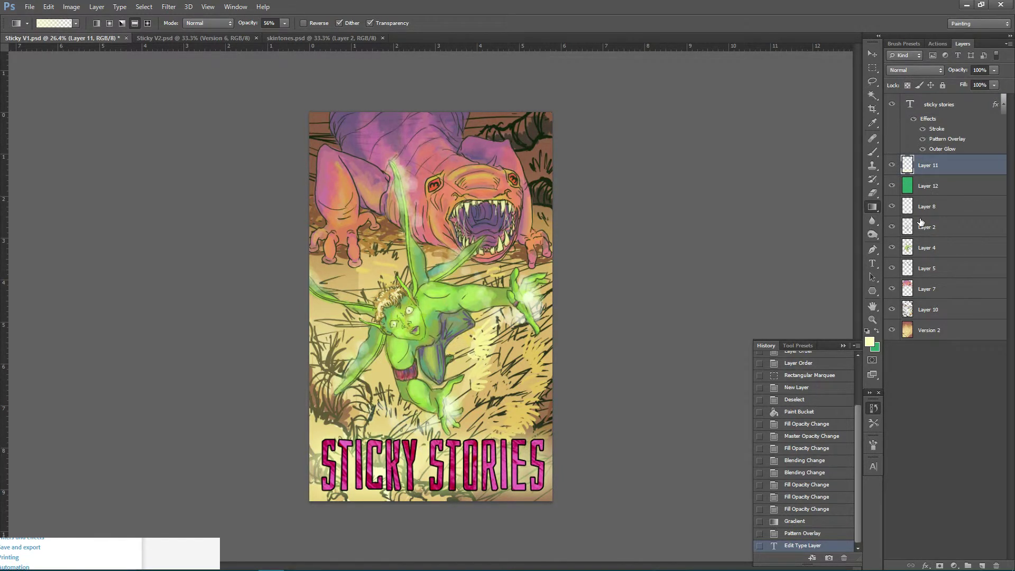
{"action": "left_click", "coordinate": [29, 7]}
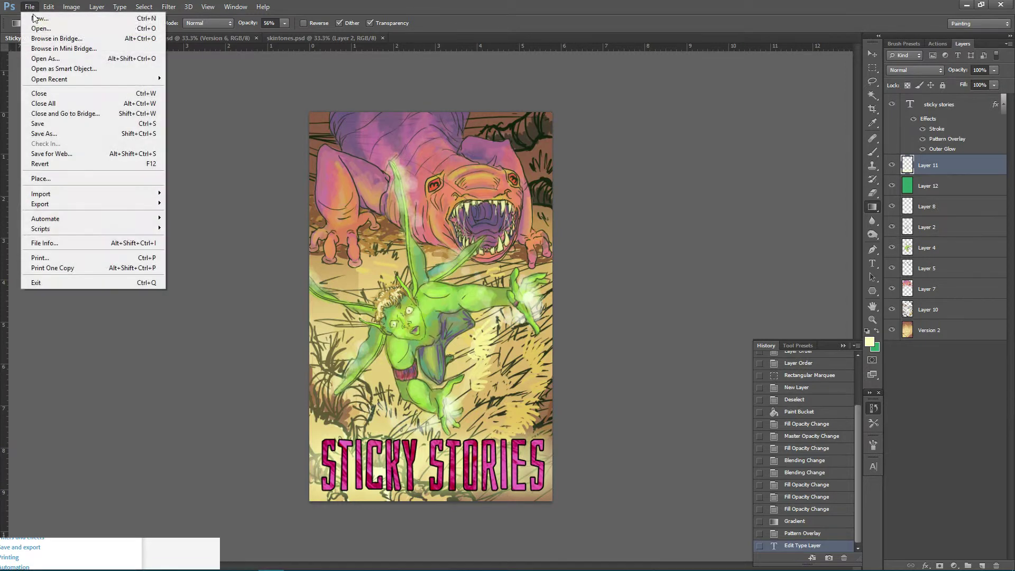
{"action": "left_click", "coordinate": [43, 123]}
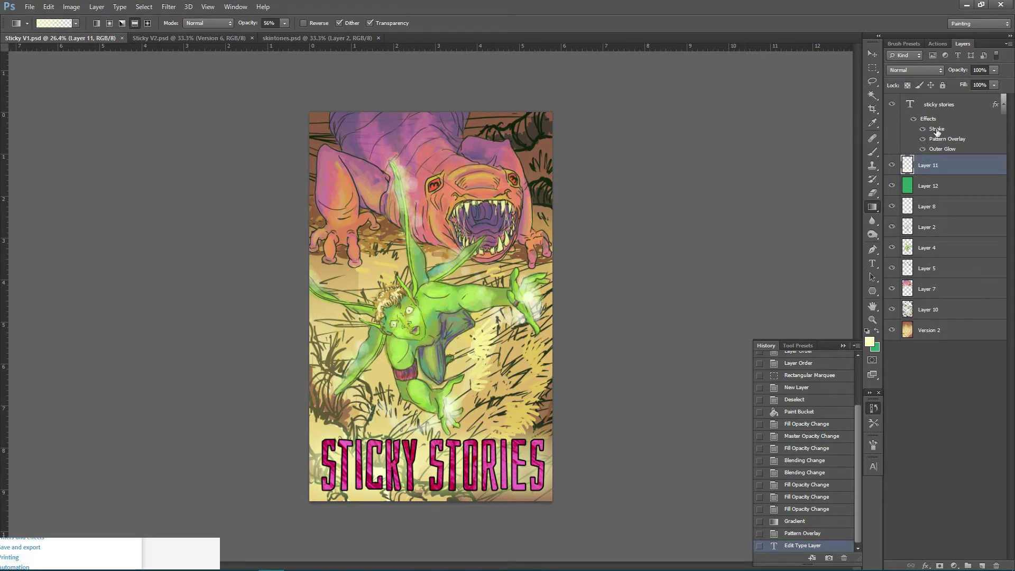
Step: Add a new layer above the title text and set the foreground colour to magenta
{"action": "left_click", "coordinate": [982, 566]}
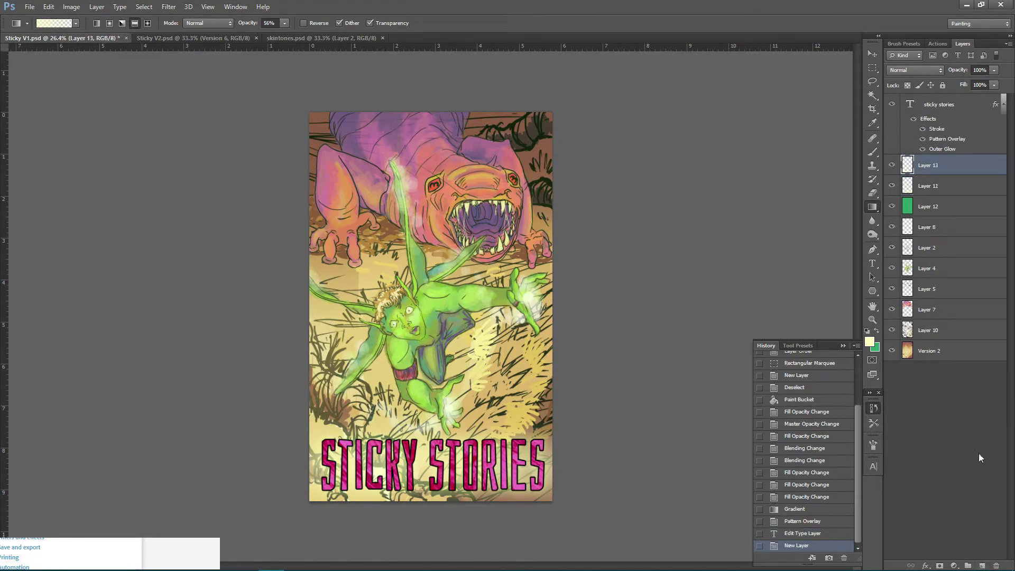
{"action": "left_click_drag", "start_coordinate": [942, 161], "coordinate": [942, 101]}
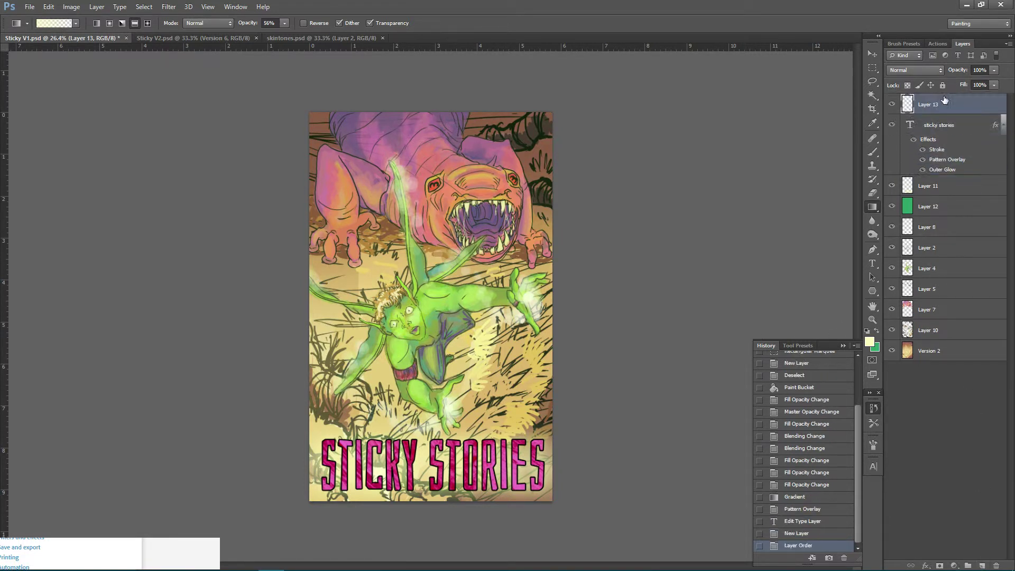
{"action": "left_click", "coordinate": [869, 342]}
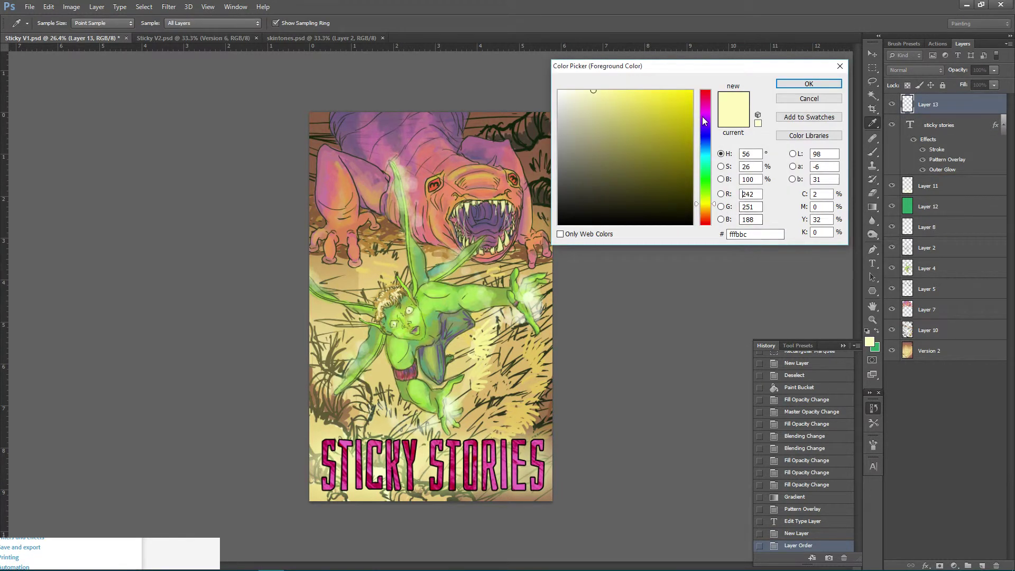
{"action": "left_click_drag", "start_coordinate": [706, 169], "coordinate": [706, 115]}
{"action": "left_click", "coordinate": [676, 86]}
{"action": "left_click", "coordinate": [809, 84]}
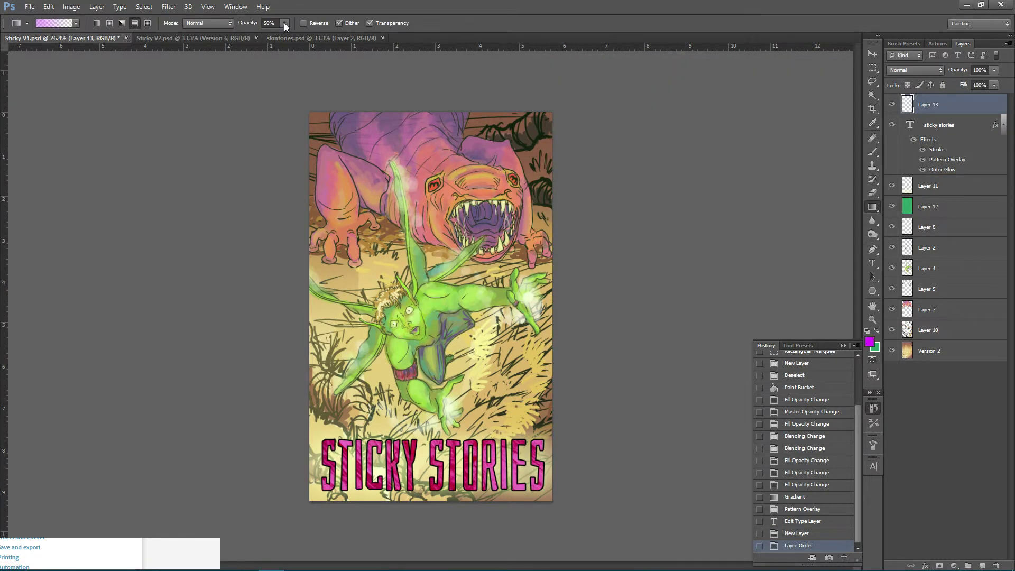
Step: Drag a 100%-opacity magenta gradient as a thin stripe across the lower right
{"action": "left_click_drag", "start_coordinate": [281, 34], "coordinate": [300, 21]}
{"action": "left_click_drag", "start_coordinate": [519, 352], "coordinate": [400, 292]}
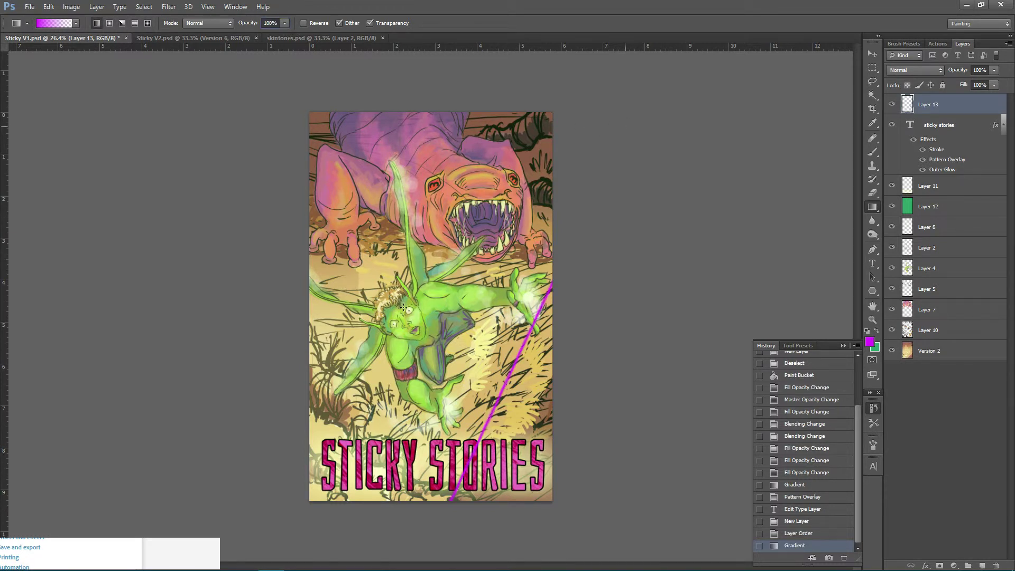
{"action": "left_click", "coordinate": [872, 153]}
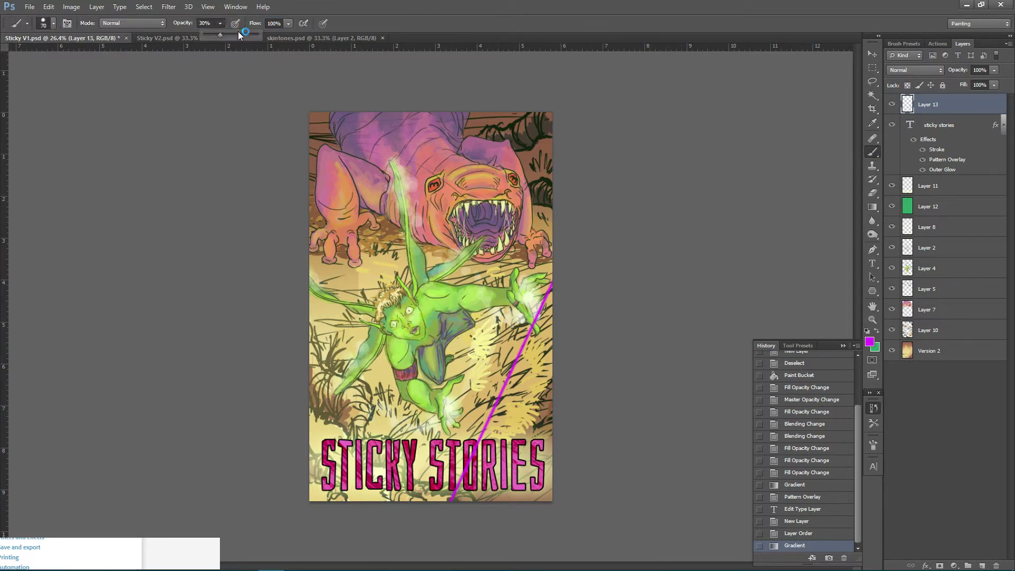
Step: Hand-letter 'Thanks for' diagonally in magenta with the brush at 100% opacity
{"action": "left_click_drag", "start_coordinate": [220, 23], "coordinate": [259, 36]}
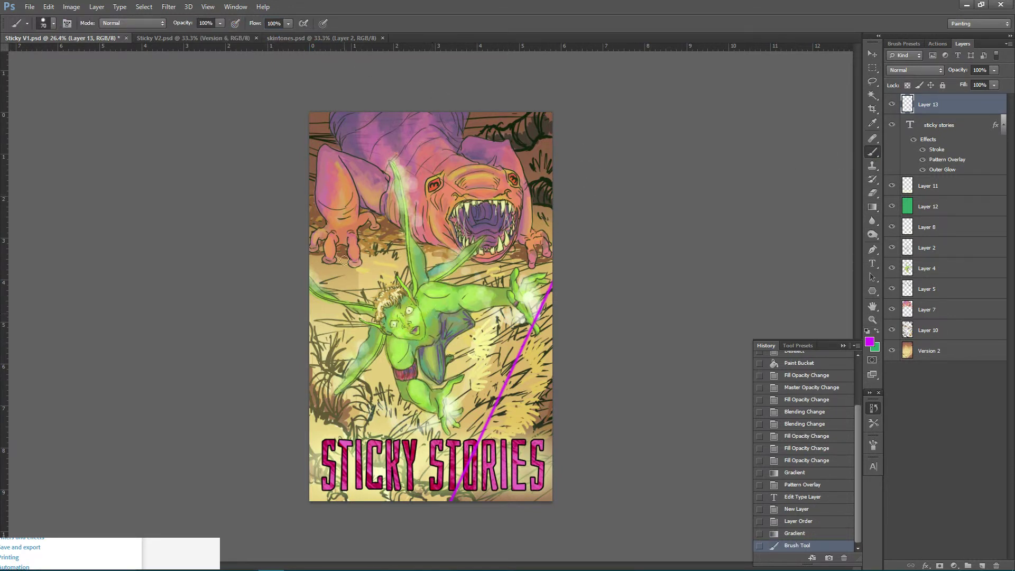
{"action": "mouse_move", "coordinate": [341, 259]}
{"action": "left_mouse_down"}
{"action": "mouse_move", "coordinate": [358, 295]}
{"action": "mouse_move", "coordinate": [384, 258]}
{"action": "mouse_move", "coordinate": [492, 178]}
{"action": "left_mouse_up"}
{"action": "mouse_move", "coordinate": [369, 317]}
{"action": "left_mouse_down"}
{"action": "mouse_move", "coordinate": [352, 365]}
{"action": "mouse_move", "coordinate": [373, 339]}
{"action": "left_mouse_up"}
{"action": "mouse_move", "coordinate": [380, 380]}
{"action": "left_mouse_down"}
{"action": "mouse_move", "coordinate": [386, 362]}
{"action": "mouse_move", "coordinate": [427, 350]}
{"action": "left_mouse_up"}
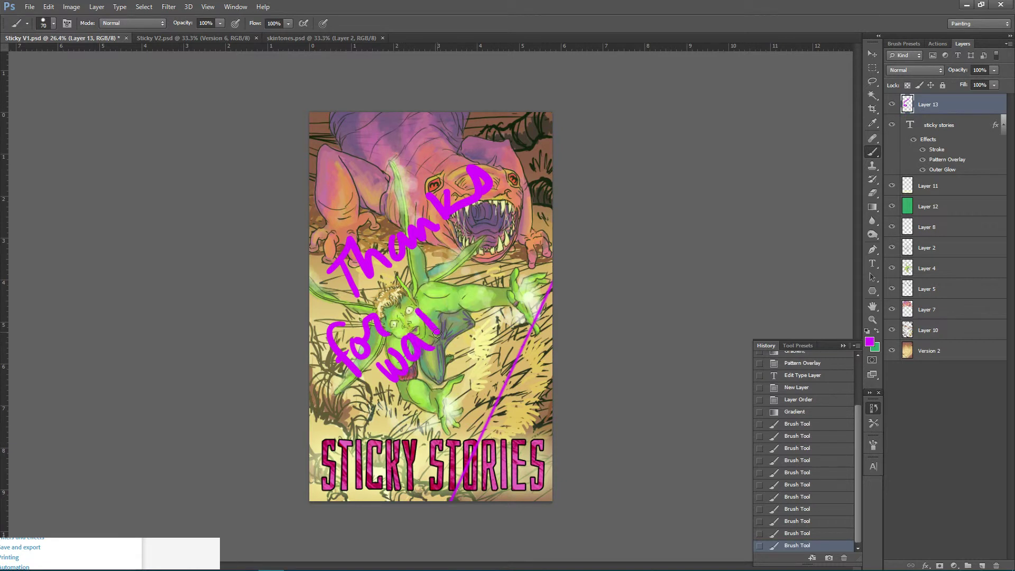
Step: Finish the lettering with 'watching!' and drag Layer 12 up just under Layer 13
{"action": "left_click_drag", "start_coordinate": [438, 308], "coordinate": [433, 344]}
{"action": "mouse_move", "coordinate": [427, 325]}
{"action": "left_mouse_down"}
{"action": "mouse_move", "coordinate": [450, 315]}
{"action": "mouse_move", "coordinate": [454, 323]}
{"action": "left_mouse_up"}
{"action": "mouse_move", "coordinate": [468, 286]}
{"action": "left_mouse_down"}
{"action": "mouse_move", "coordinate": [529, 248]}
{"action": "mouse_move", "coordinate": [529, 297]}
{"action": "left_mouse_up"}
{"action": "left_click_drag", "start_coordinate": [539, 198], "coordinate": [535, 225]}
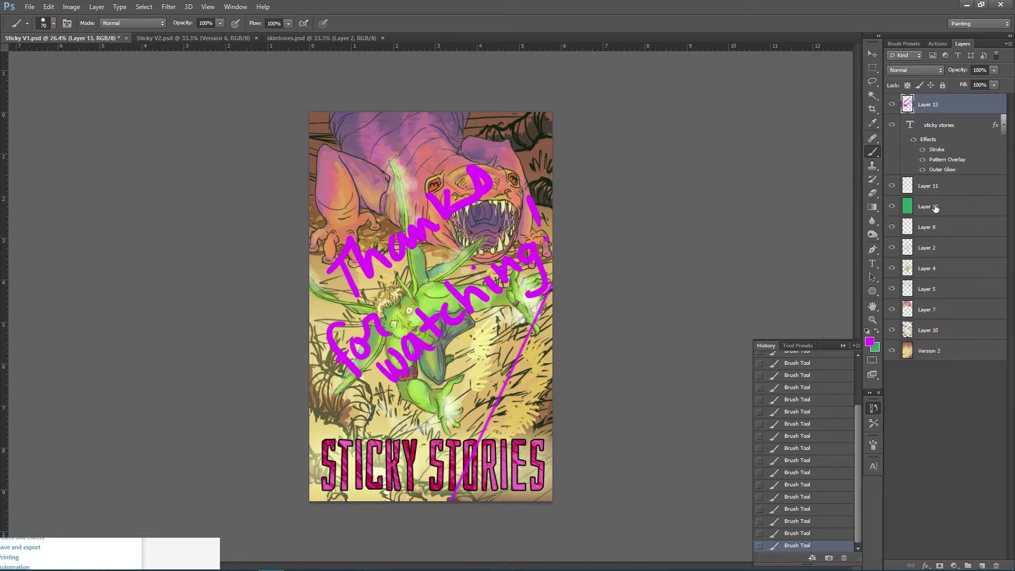
{"action": "left_click_drag", "start_coordinate": [933, 206], "coordinate": [934, 116]}
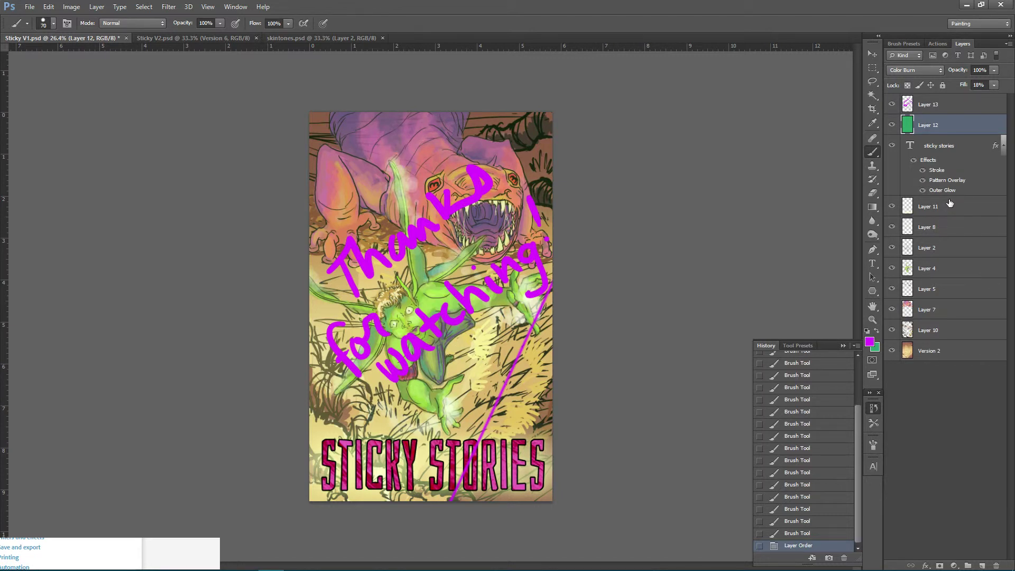
Step: Use History states to undo the Layer 12 move, ending on the final Brush Tool stroke
{"action": "left_click", "coordinate": [801, 536]}
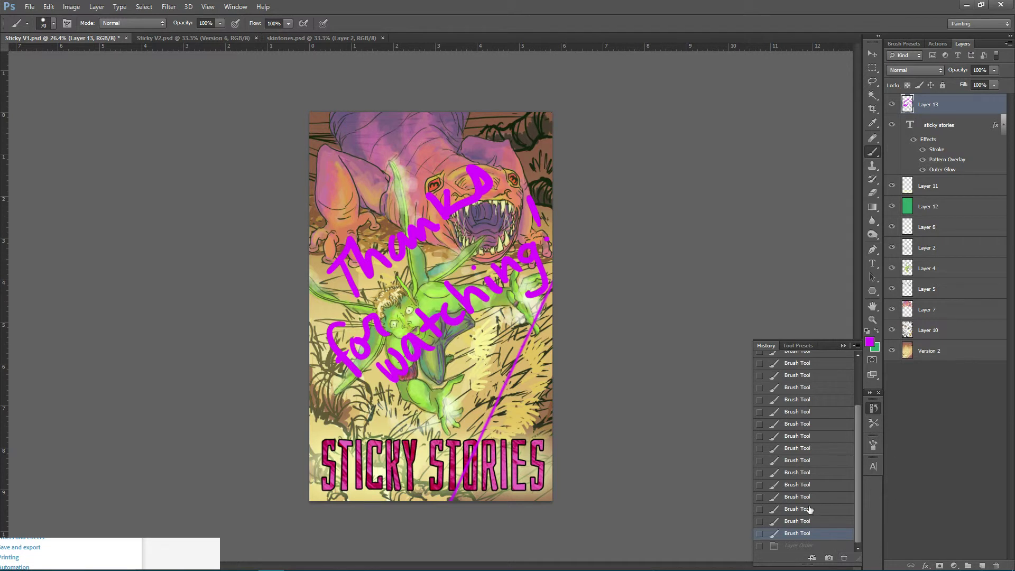
{"action": "left_click", "coordinate": [806, 523]}
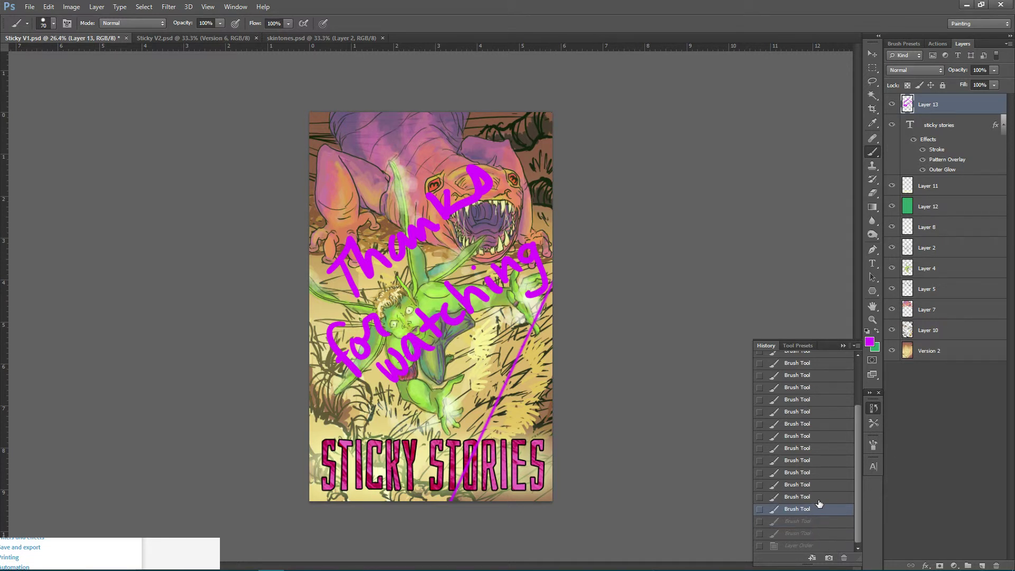
{"action": "left_click", "coordinate": [816, 511]}
{"action": "left_click", "coordinate": [820, 487]}
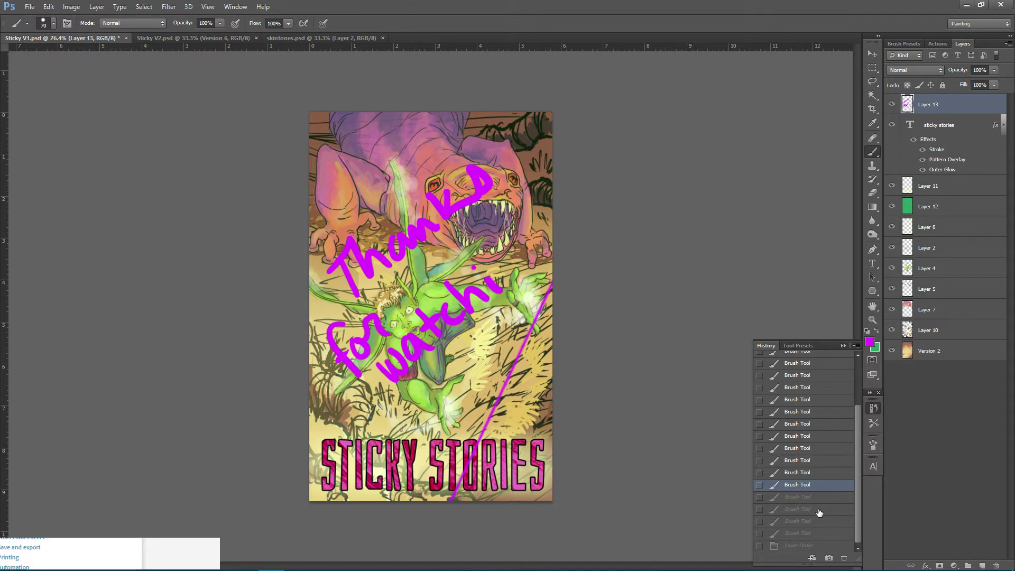
{"action": "left_click", "coordinate": [817, 472]}
{"action": "left_click", "coordinate": [817, 448]}
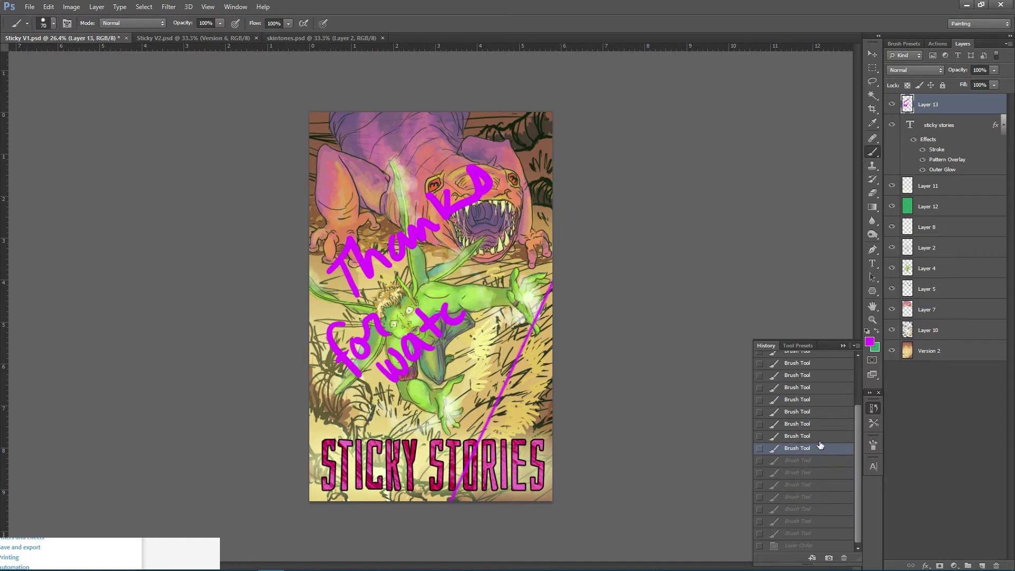
{"action": "left_click", "coordinate": [809, 522]}
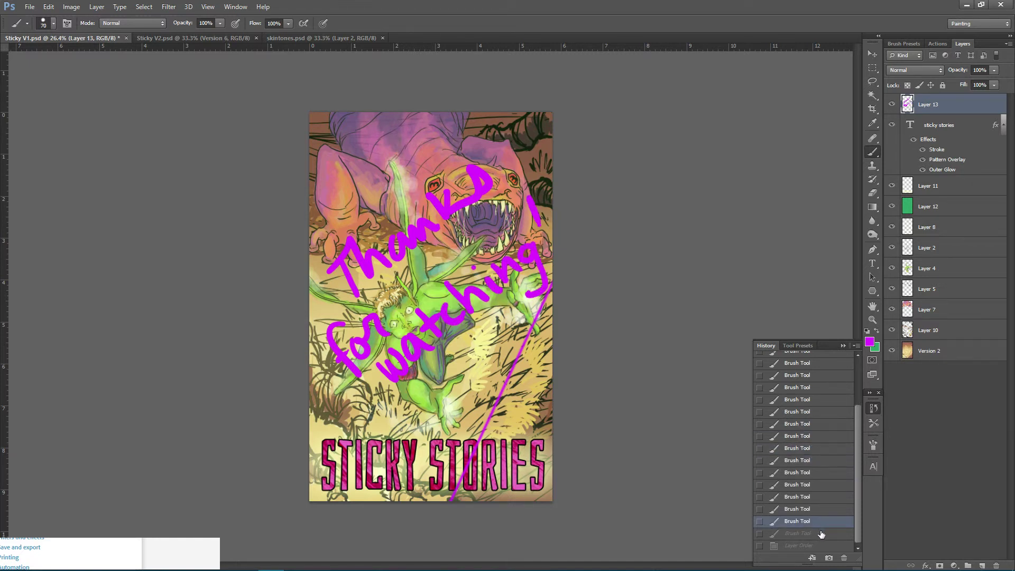
{"action": "left_click", "coordinate": [820, 534]}
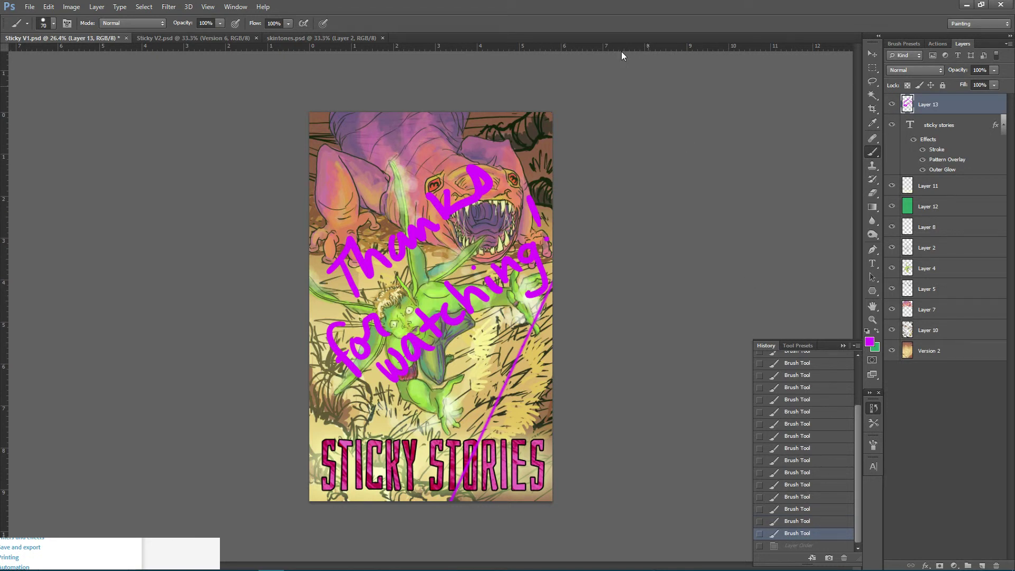